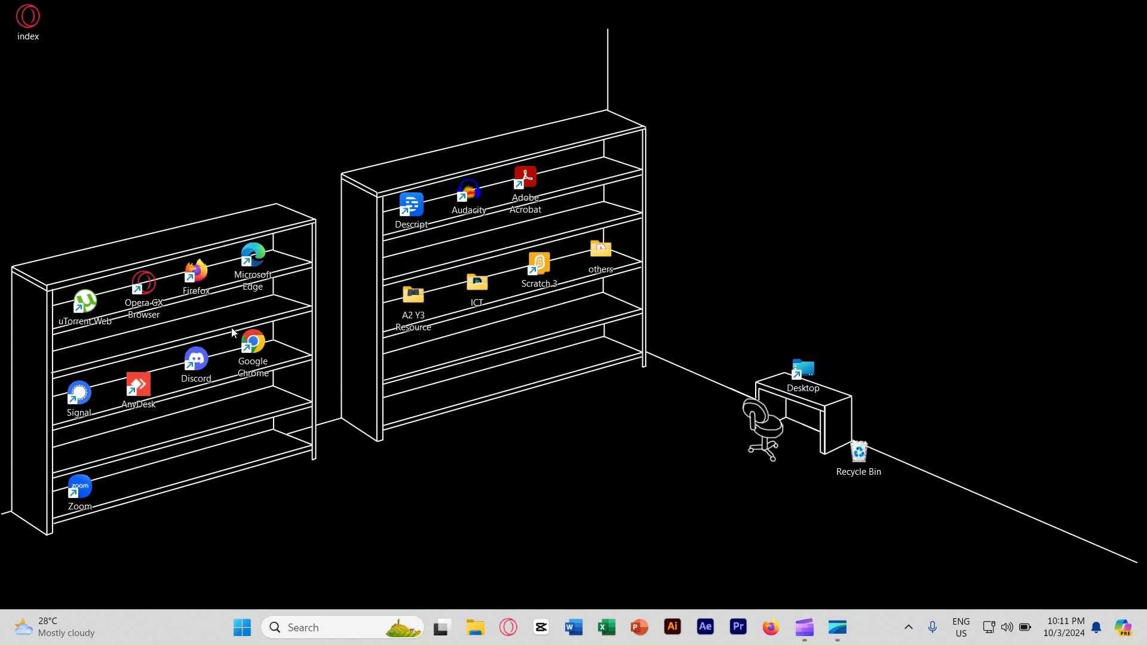
Open the SJIP ICT site in Google Chrome and open the storyboard example for Assignment 1 on the Year 4 page
double_click(258, 350)
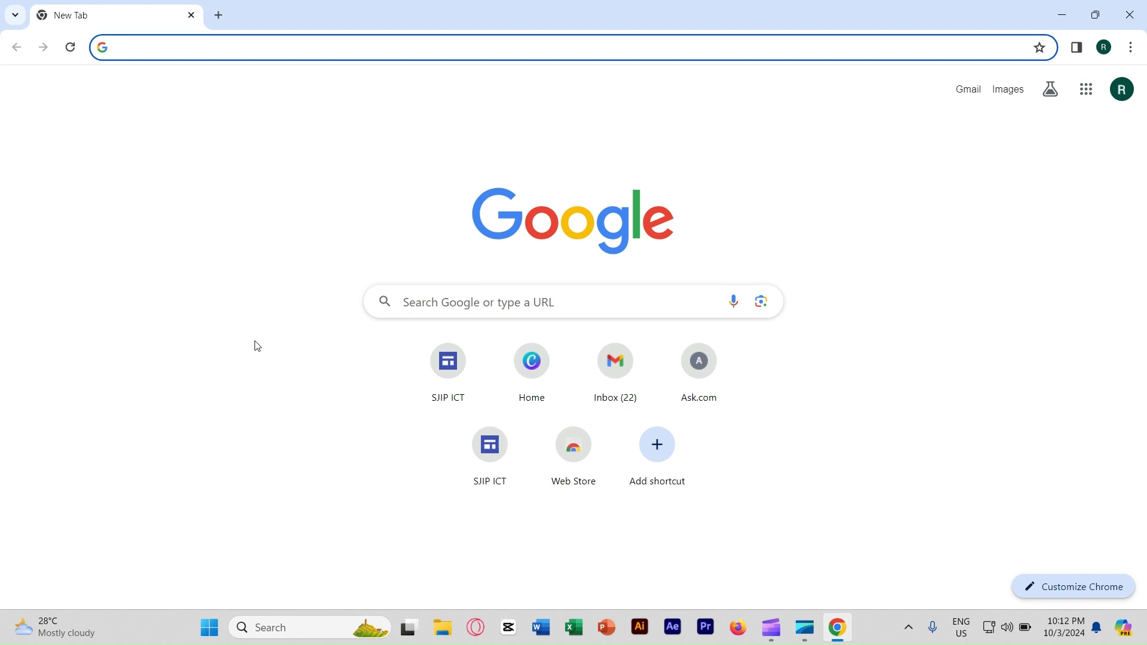
left_click(445, 371)
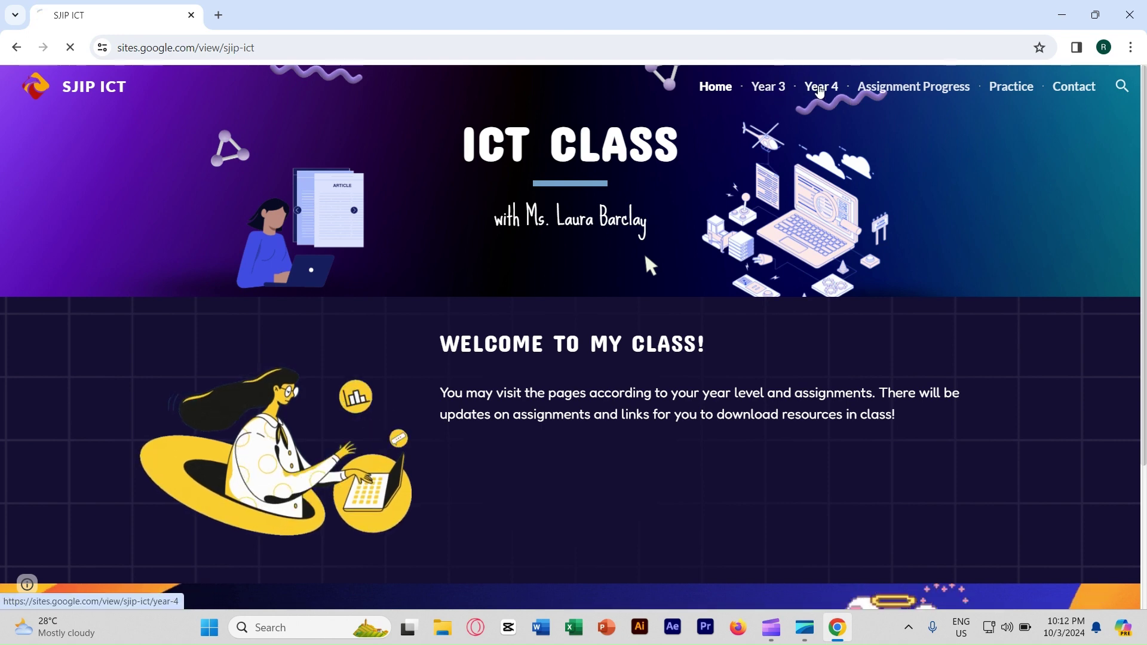
left_click(815, 91)
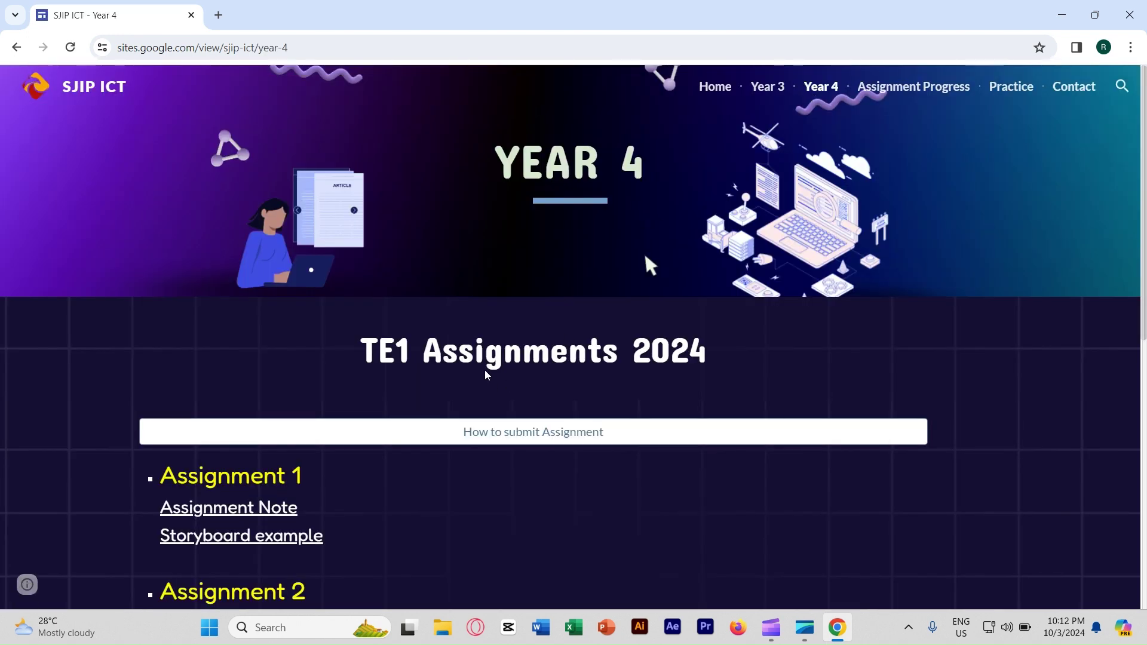
scroll(317, 448, "down", 2)
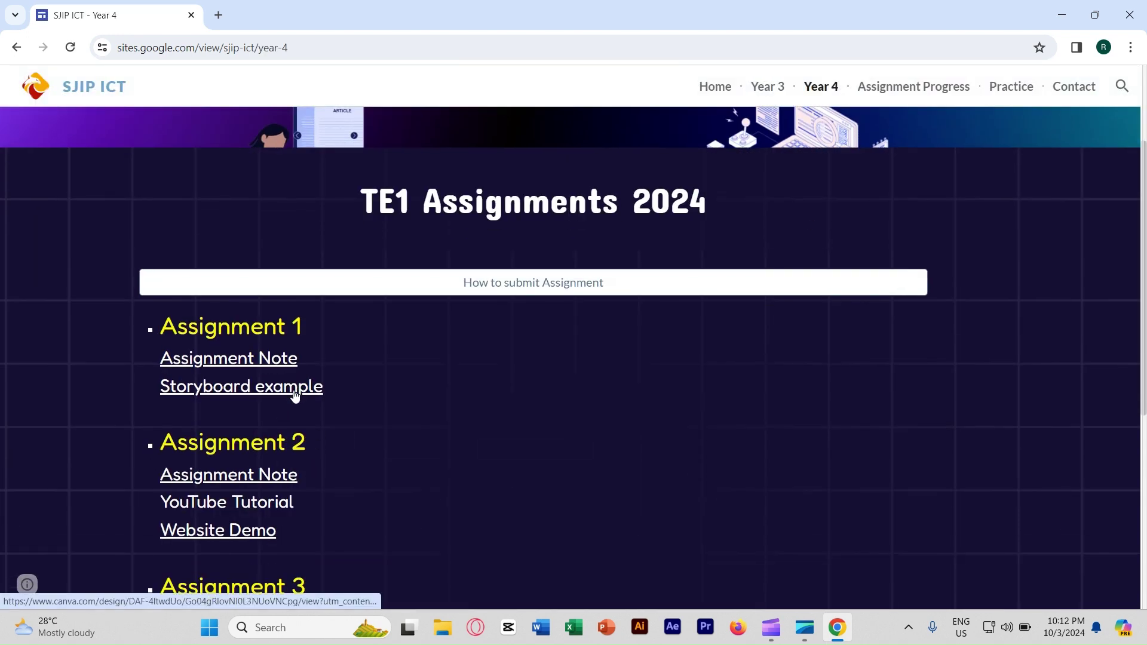
left_click(298, 392)
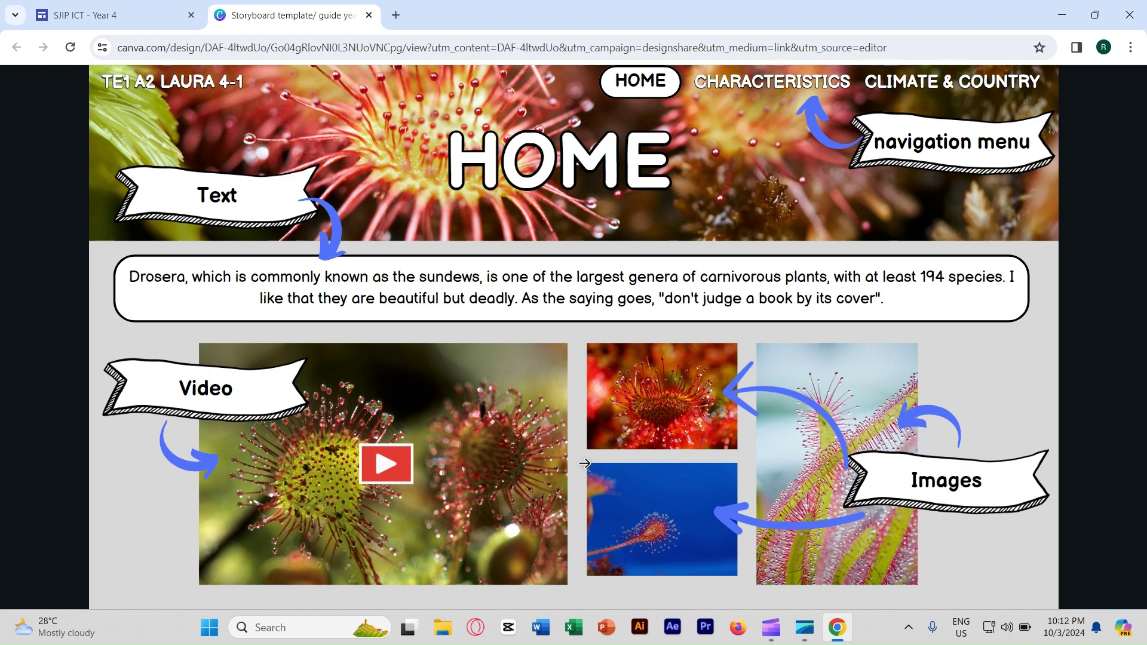
Look through the Characteristics and Climate & Country pages of the storyboard, and return to its Home page
left_click(610, 381)
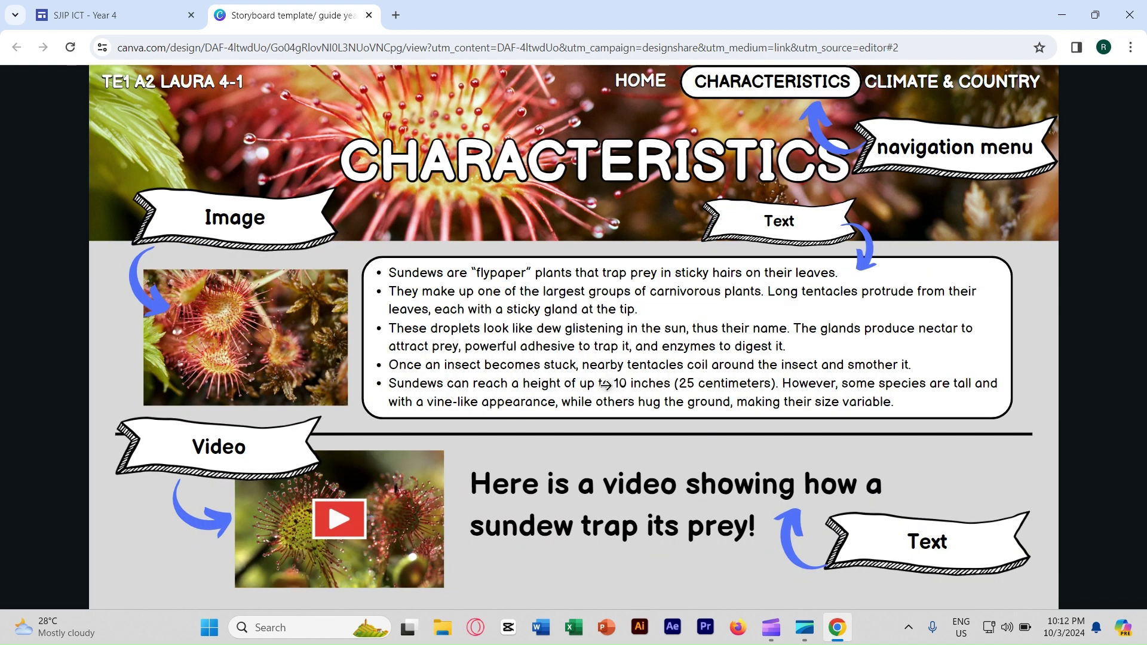
left_click(681, 365)
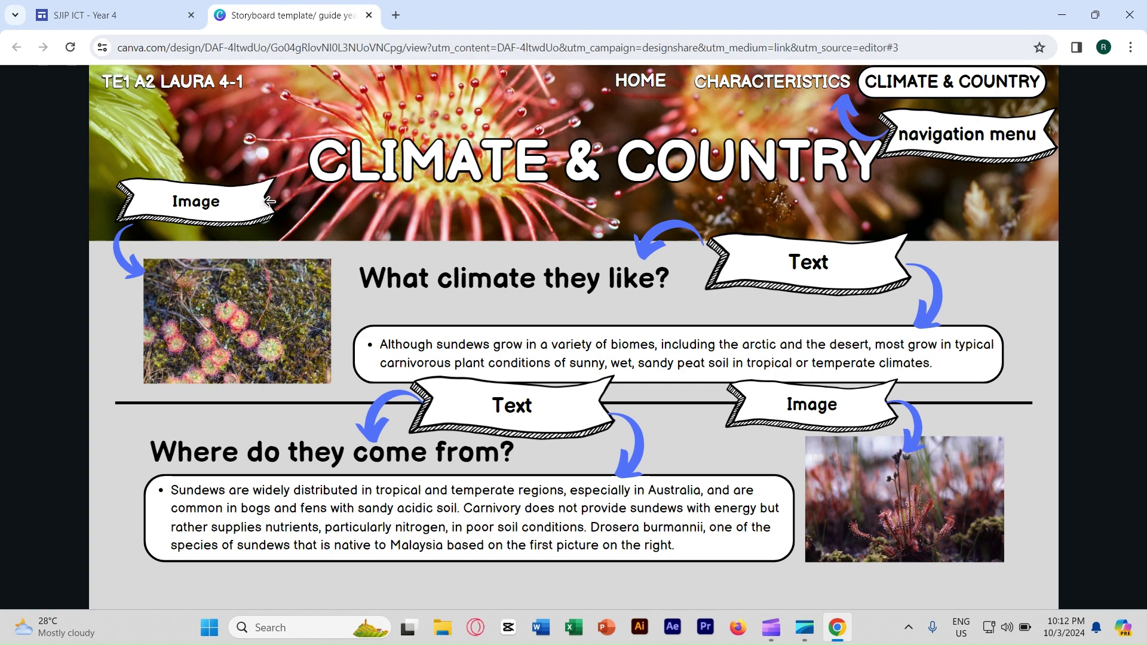
left_click(230, 240)
left_click(230, 240)
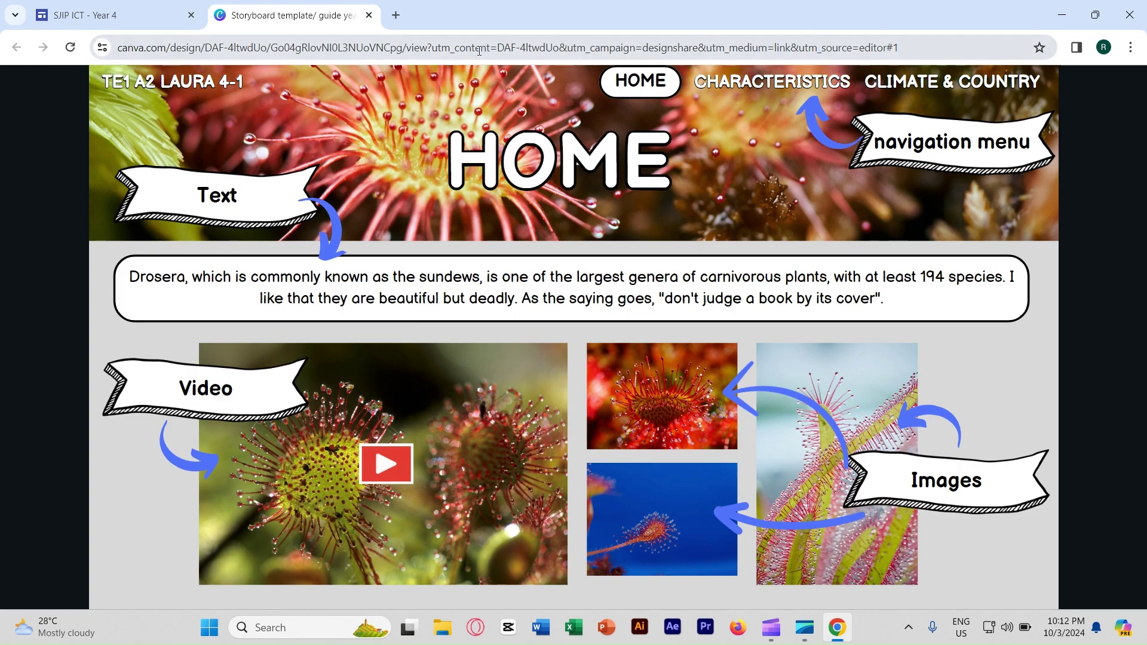
Open Google Drive in a new browser tab
left_click(396, 16)
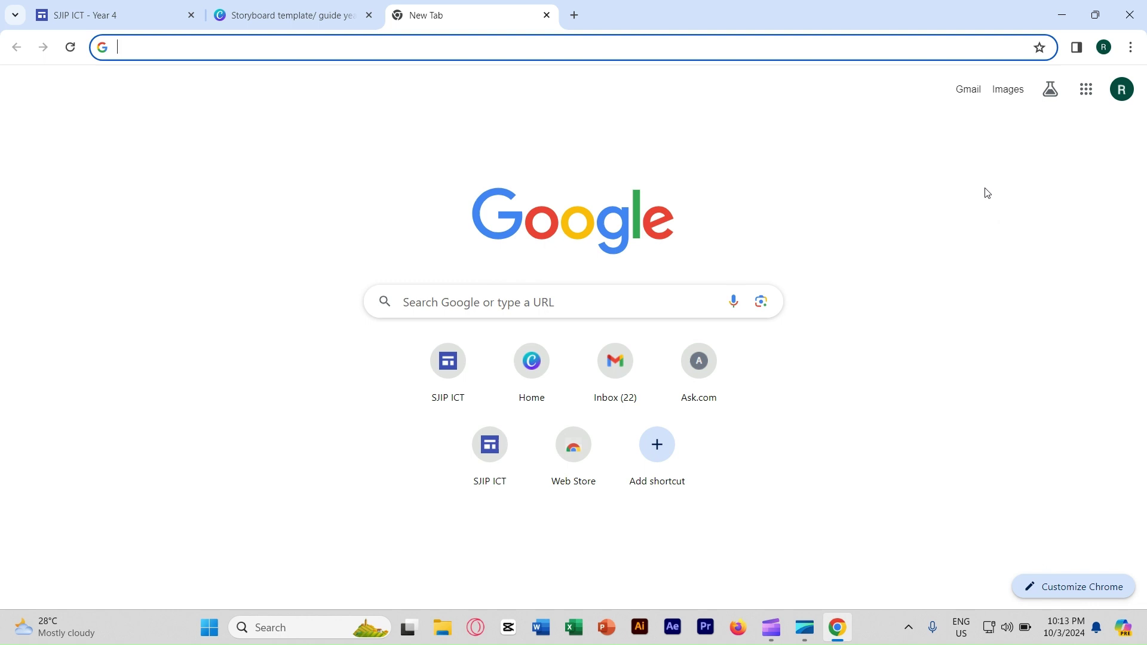
left_click(1082, 96)
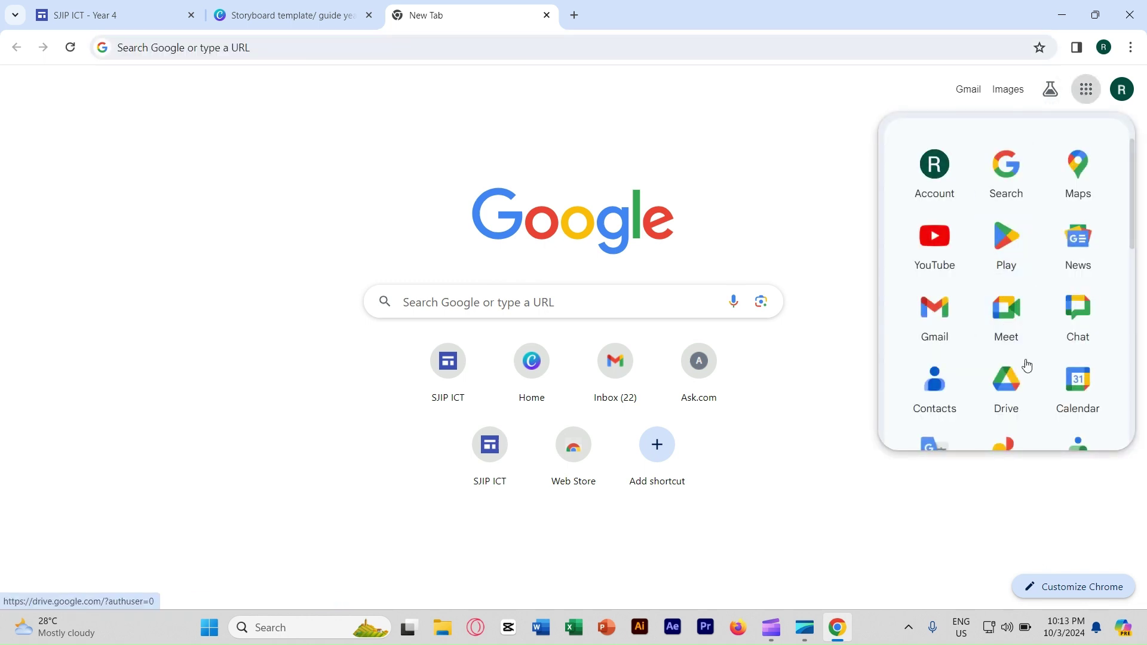
left_click(1022, 378)
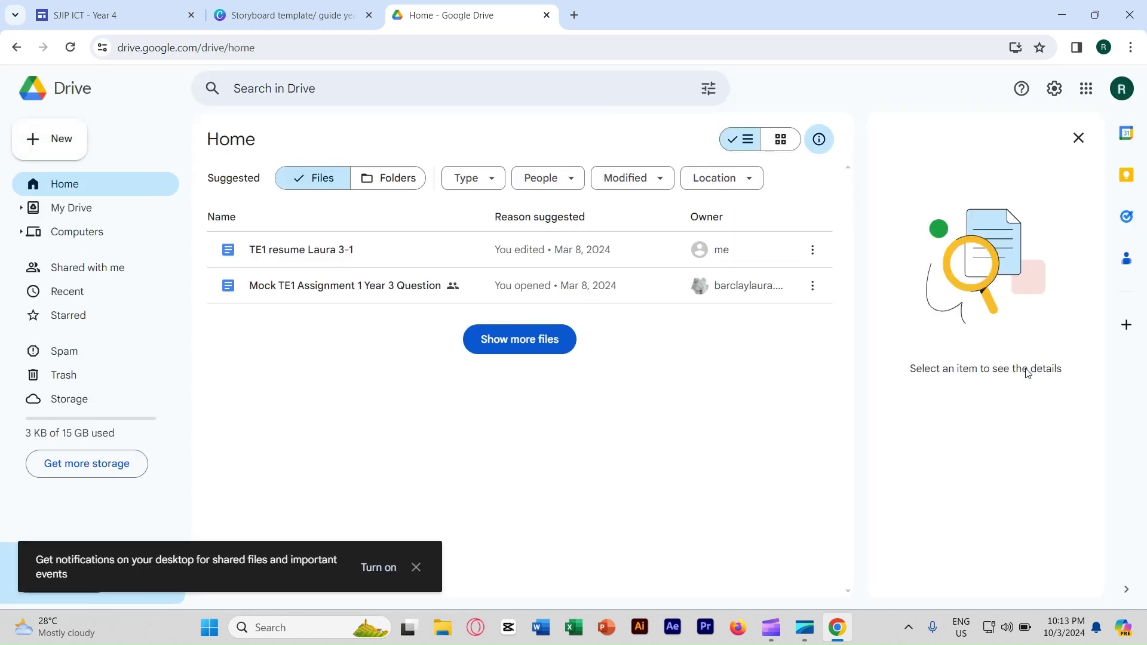
Create a new Google Sites website from Drive and skip the introductory tour
left_click(65, 143)
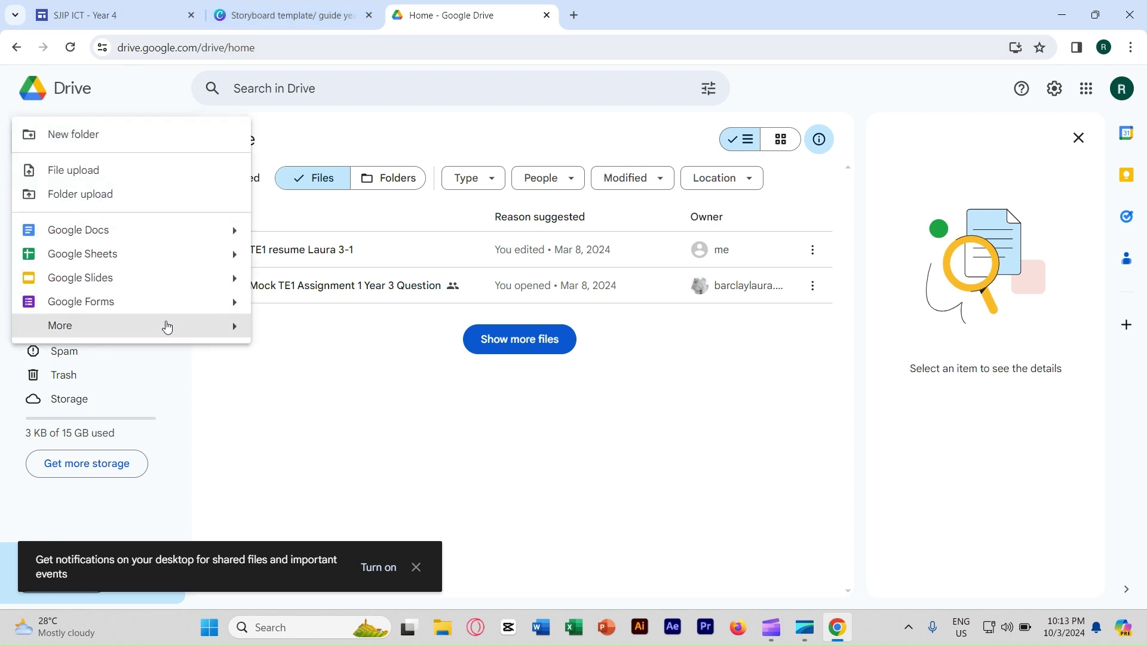
mouse_move(168, 337)
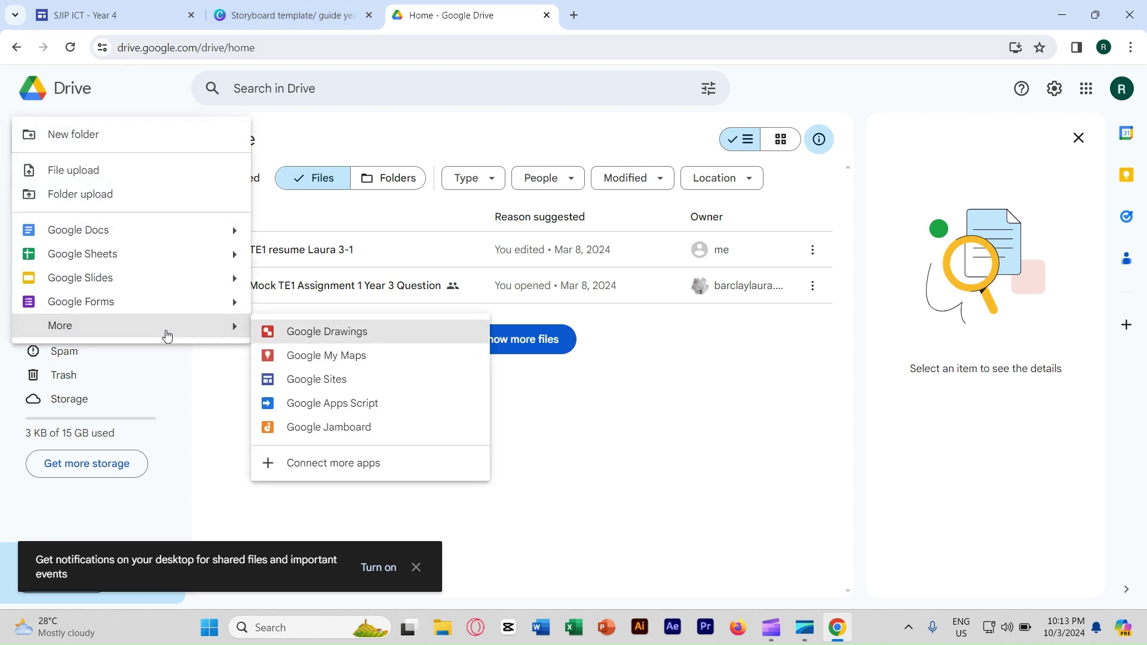
left_click(339, 390)
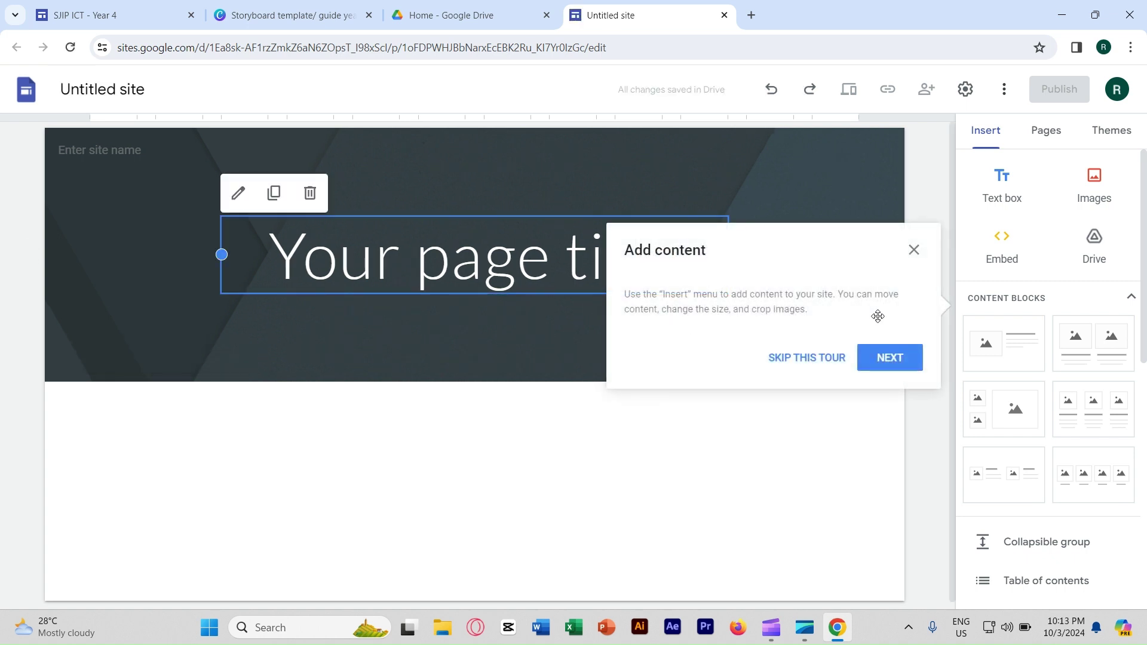
left_click(830, 358)
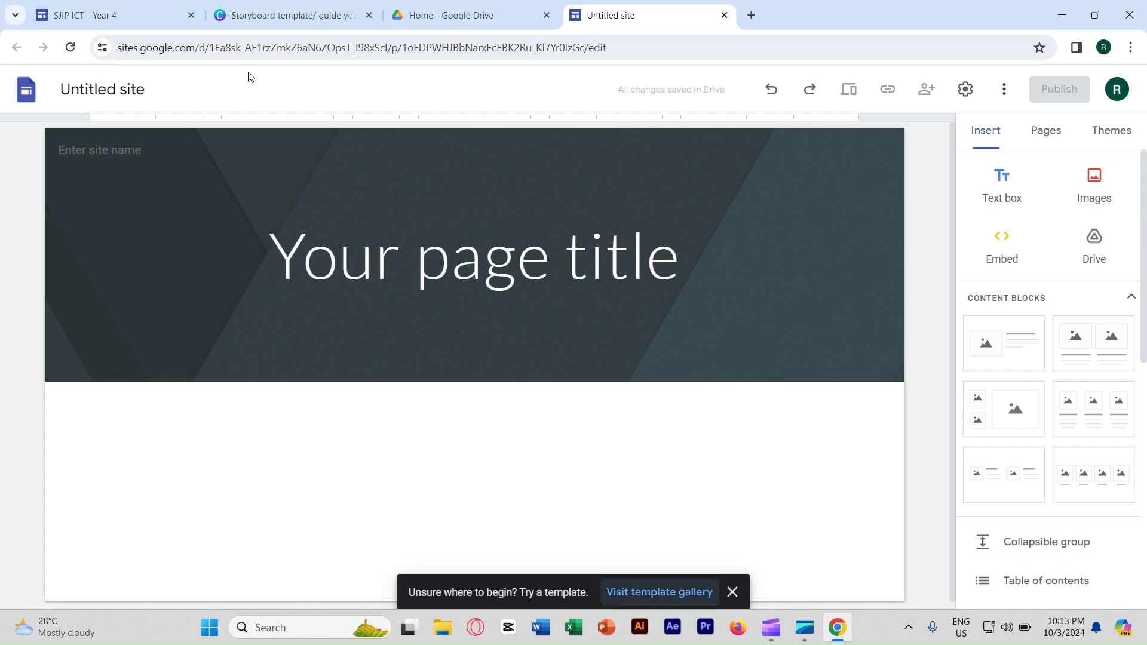
Check the Home page in the storyboard and replace the new site's page title with "Home"
left_click(315, 17)
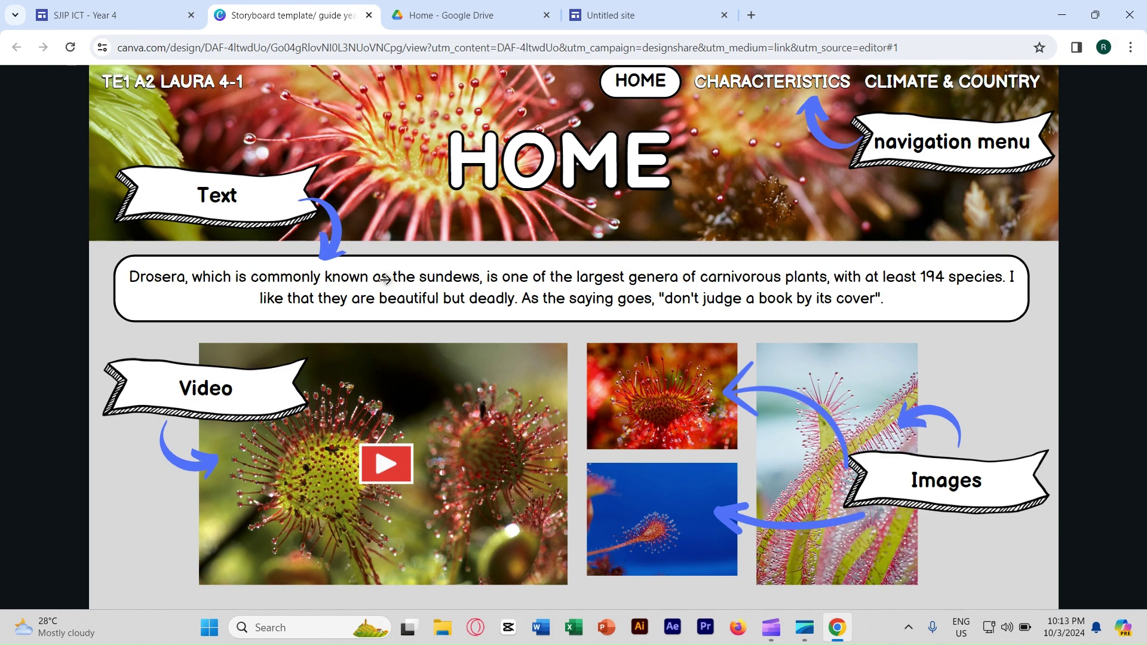
left_click(607, 21)
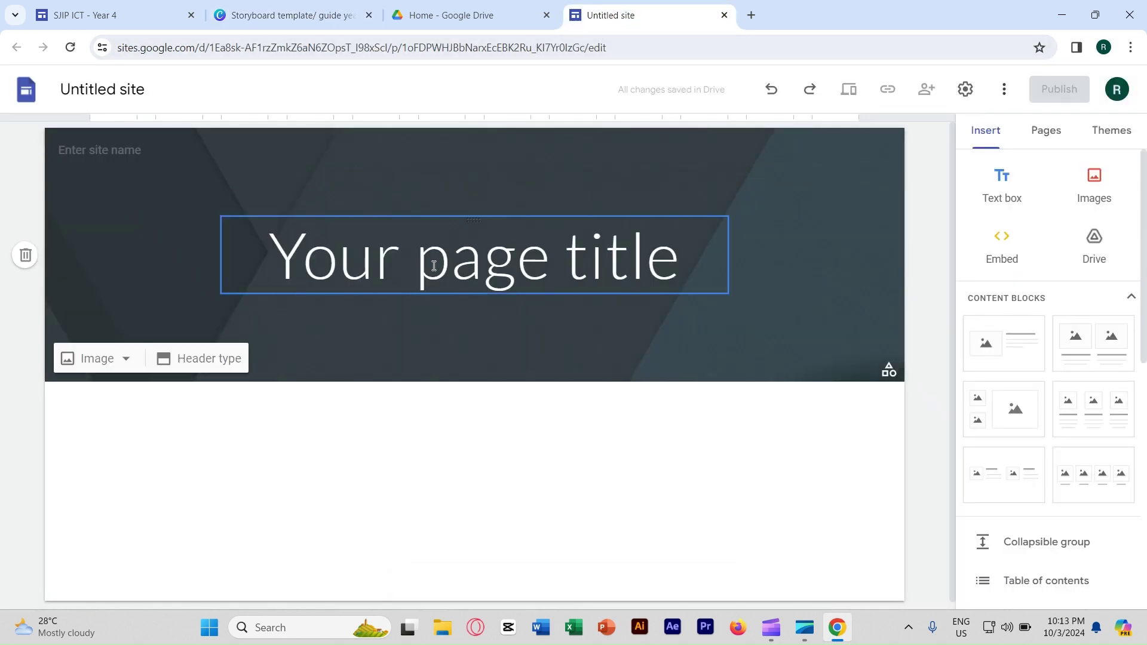
double_click(535, 264)
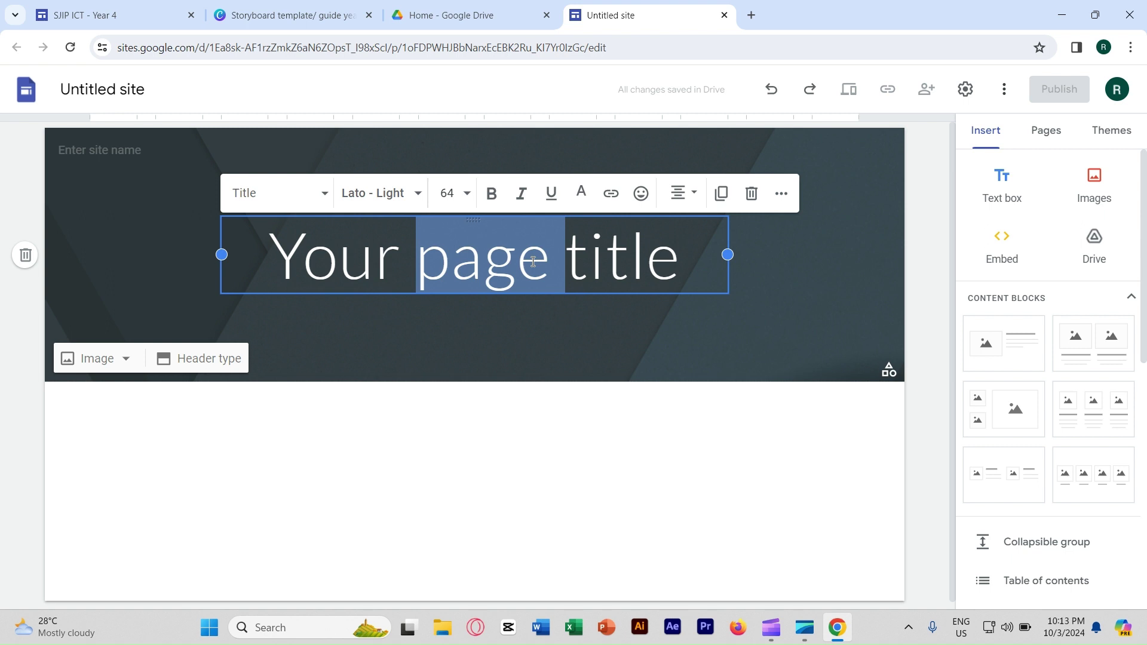
left_click(689, 263)
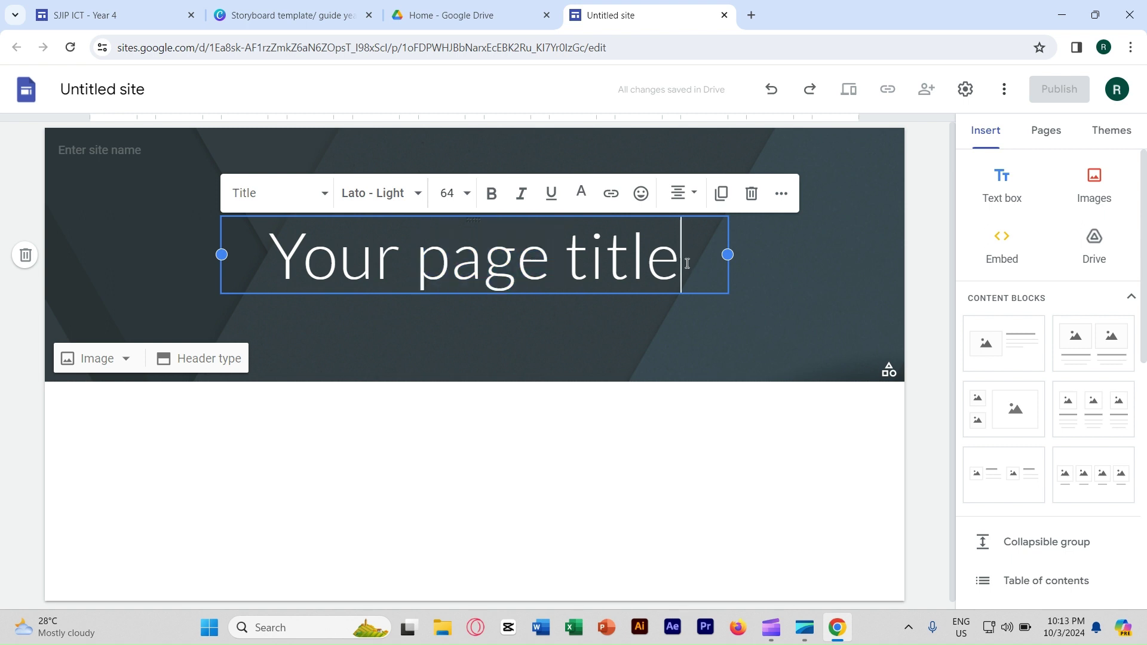
left_click_drag(688, 264, 261, 258)
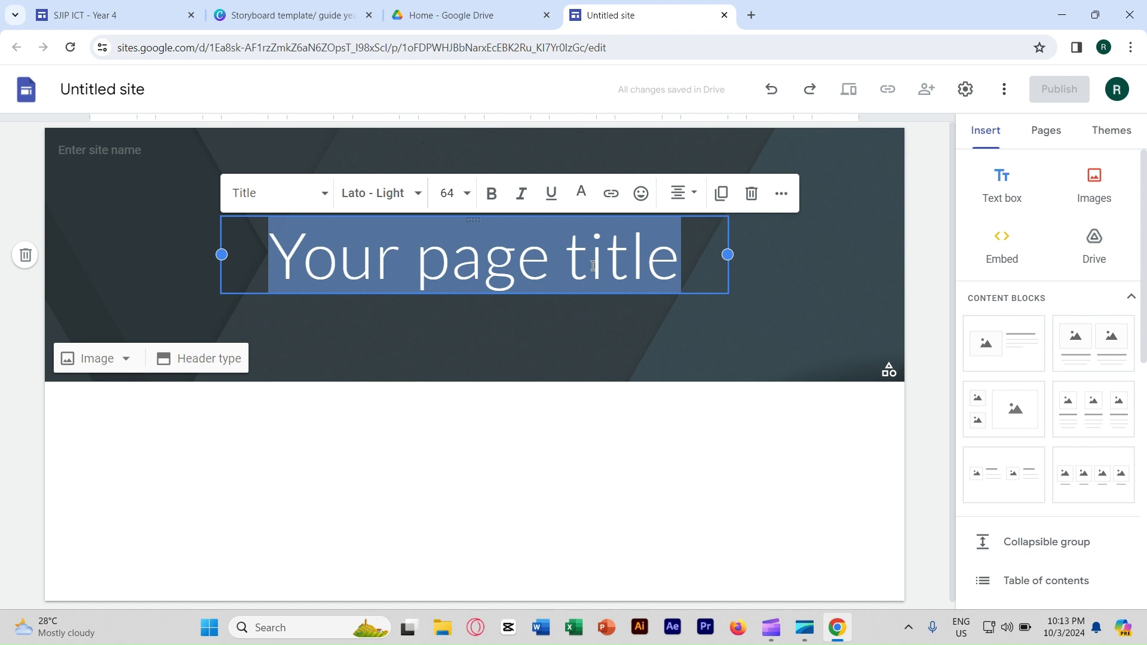
type("Home")
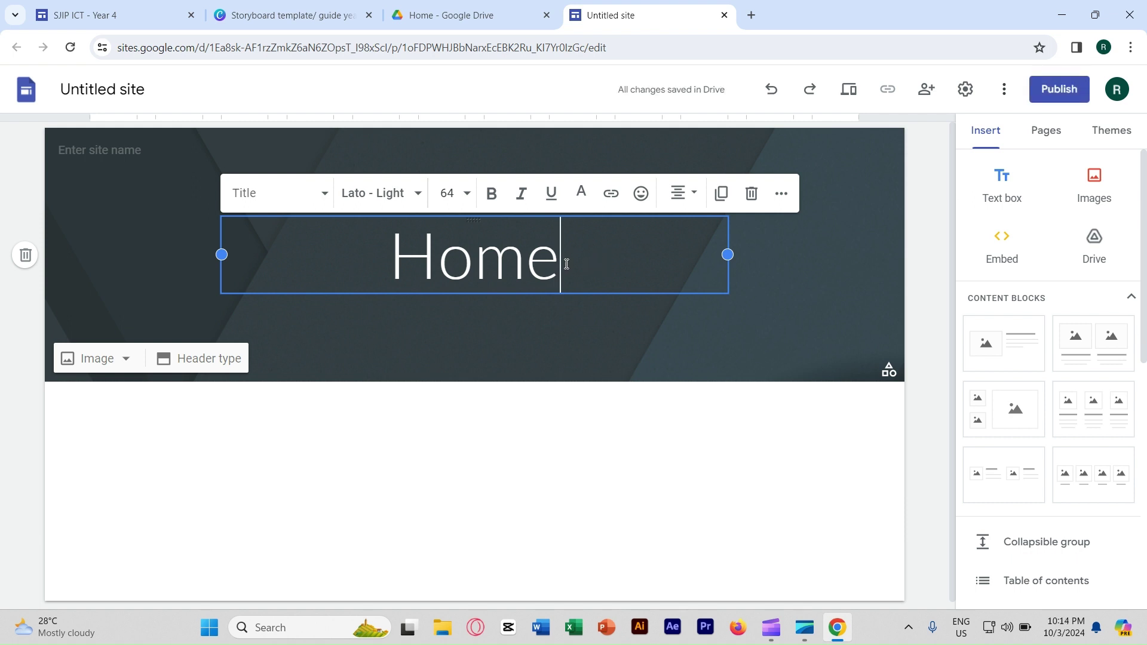
Format the "Home" page title in bold Comic Sans MS
left_click_drag(566, 263, 378, 250)
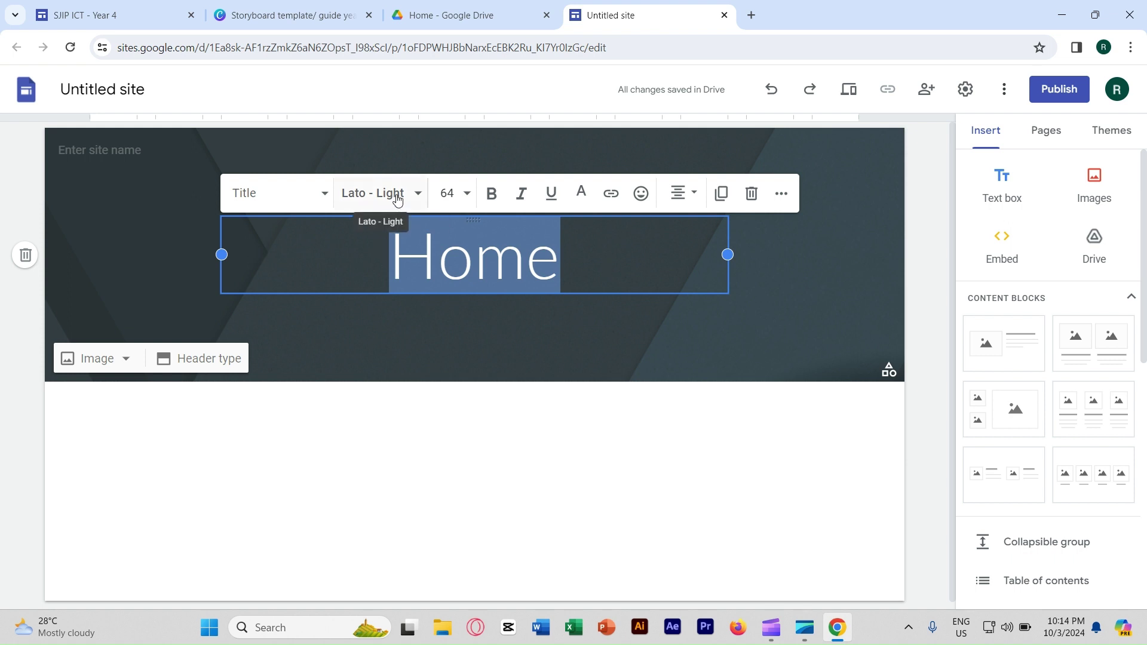
left_click(398, 197)
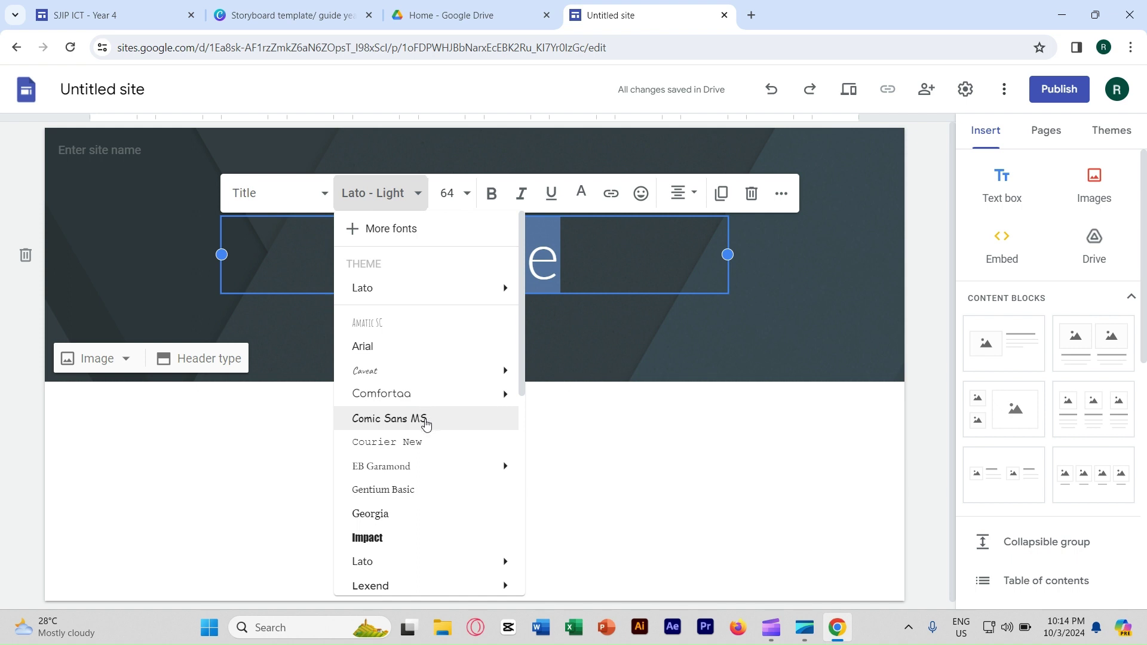
left_click(425, 419)
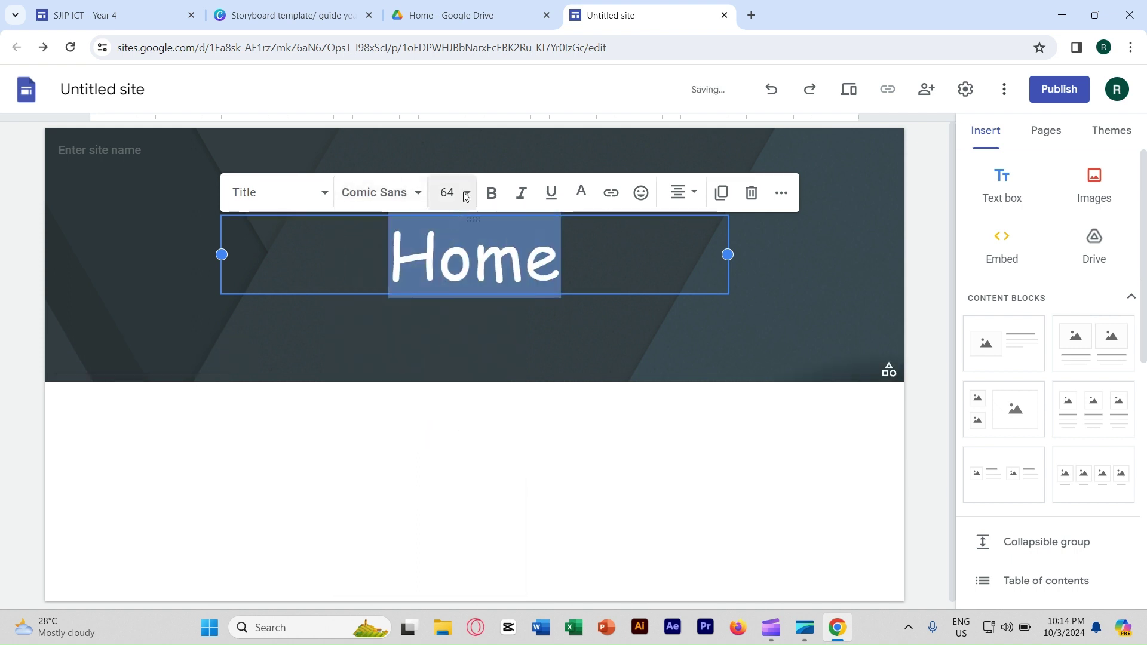
left_click(489, 199)
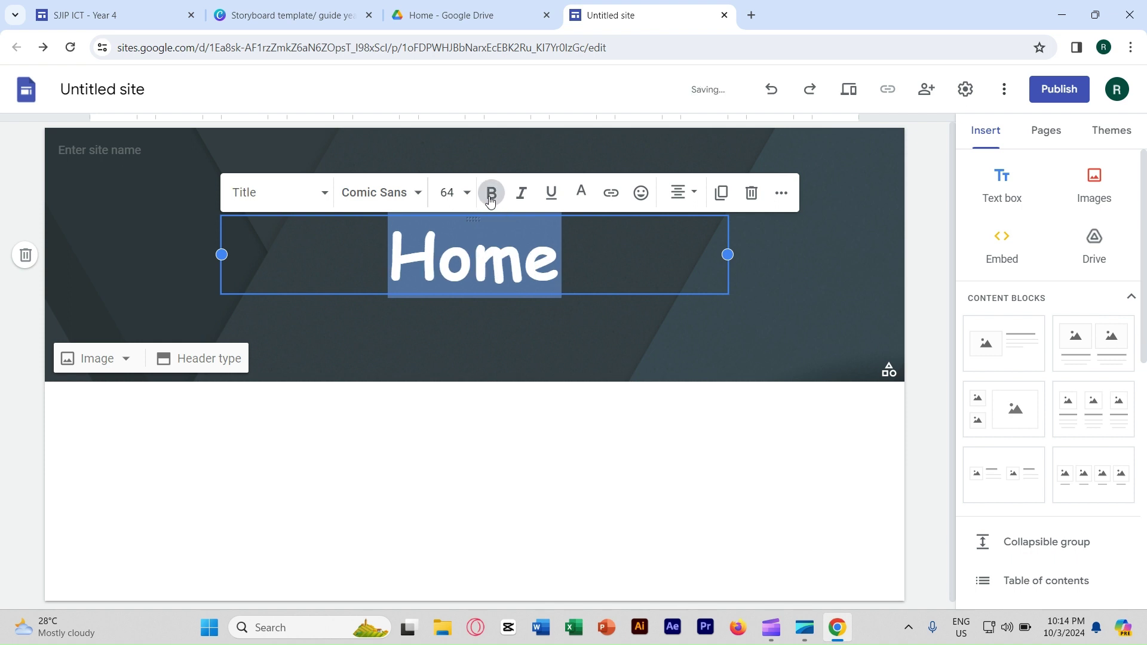
left_click(383, 442)
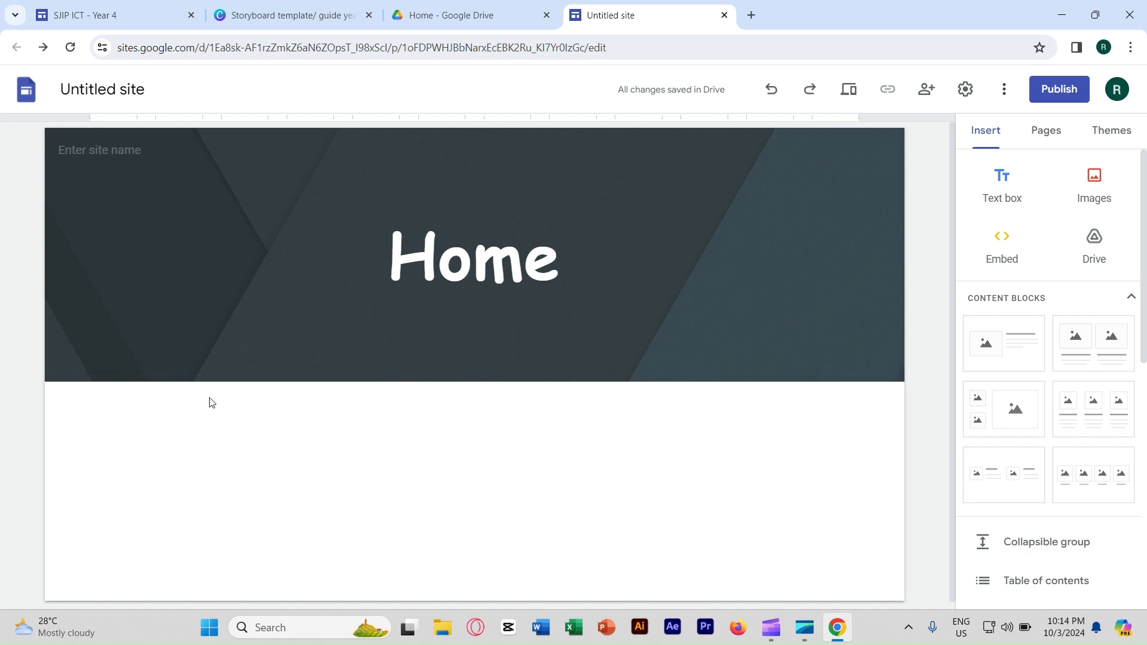
Set the header background to a red sundew photo found by searching Google Images for "sundews"
mouse_move(105, 361)
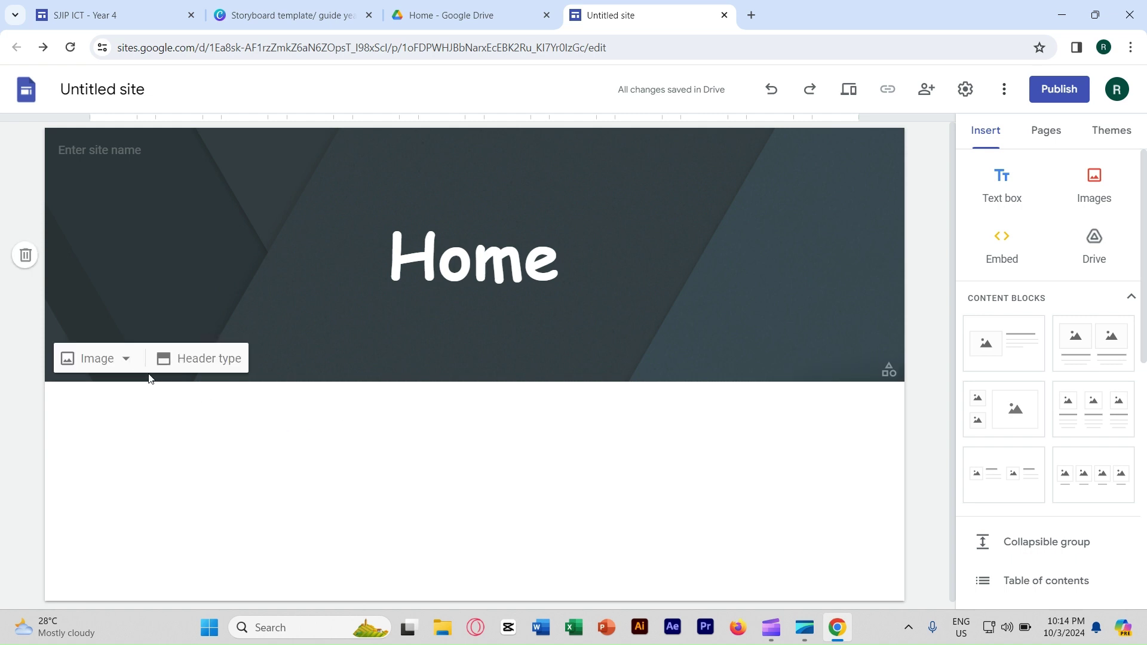
left_click(101, 362)
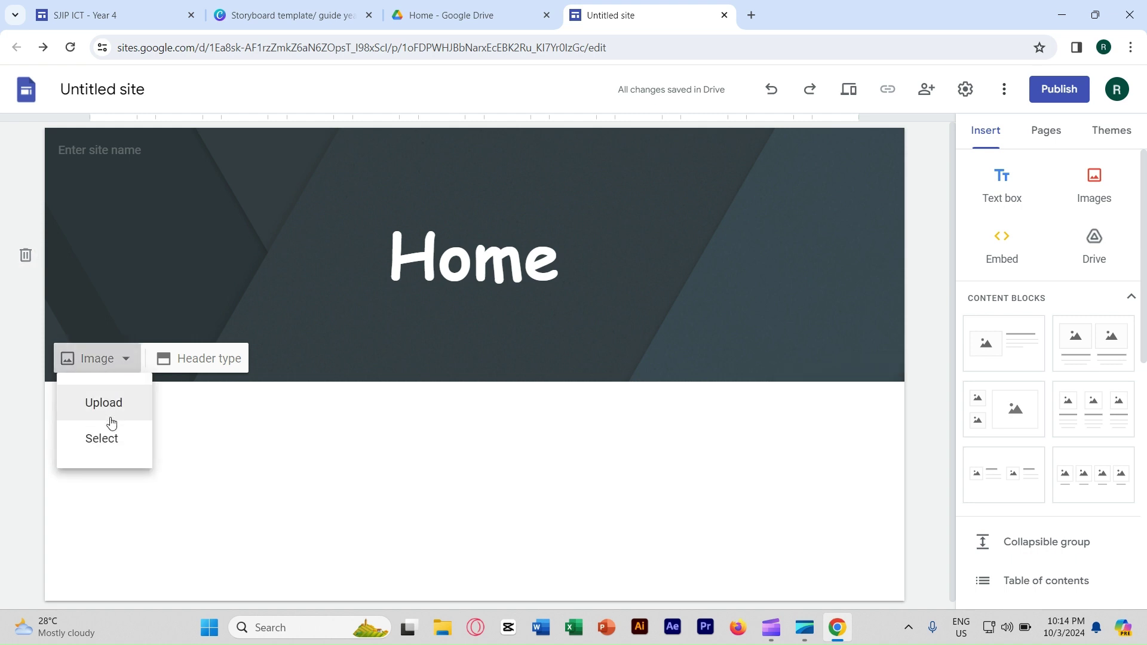
left_click(112, 441)
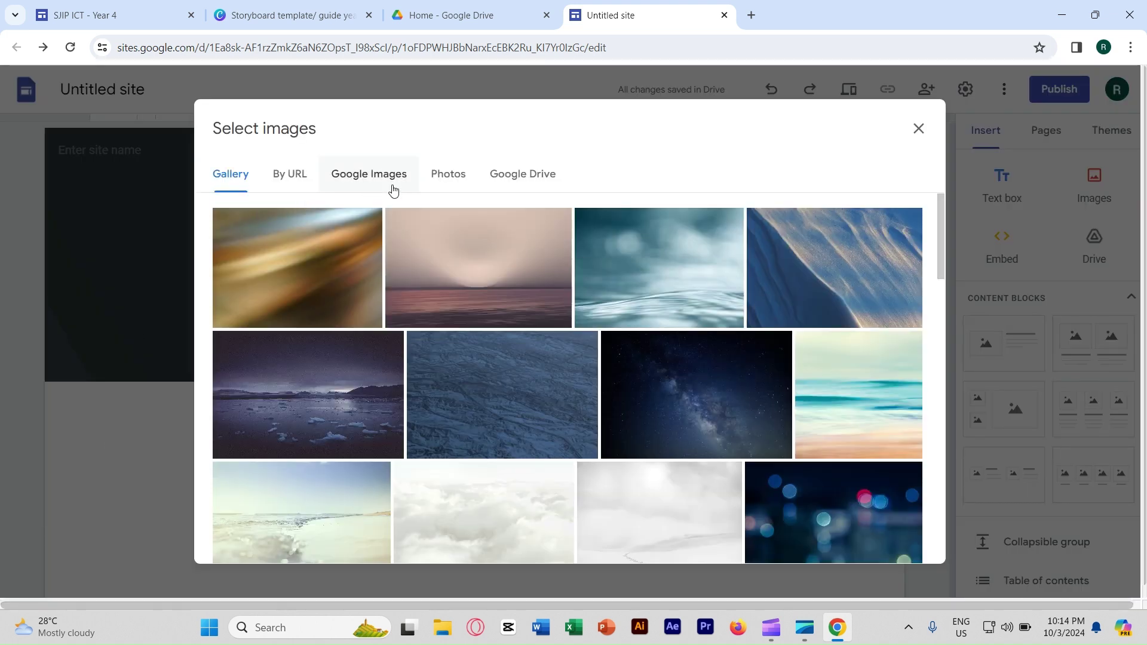
left_click(393, 190)
type("sundews")
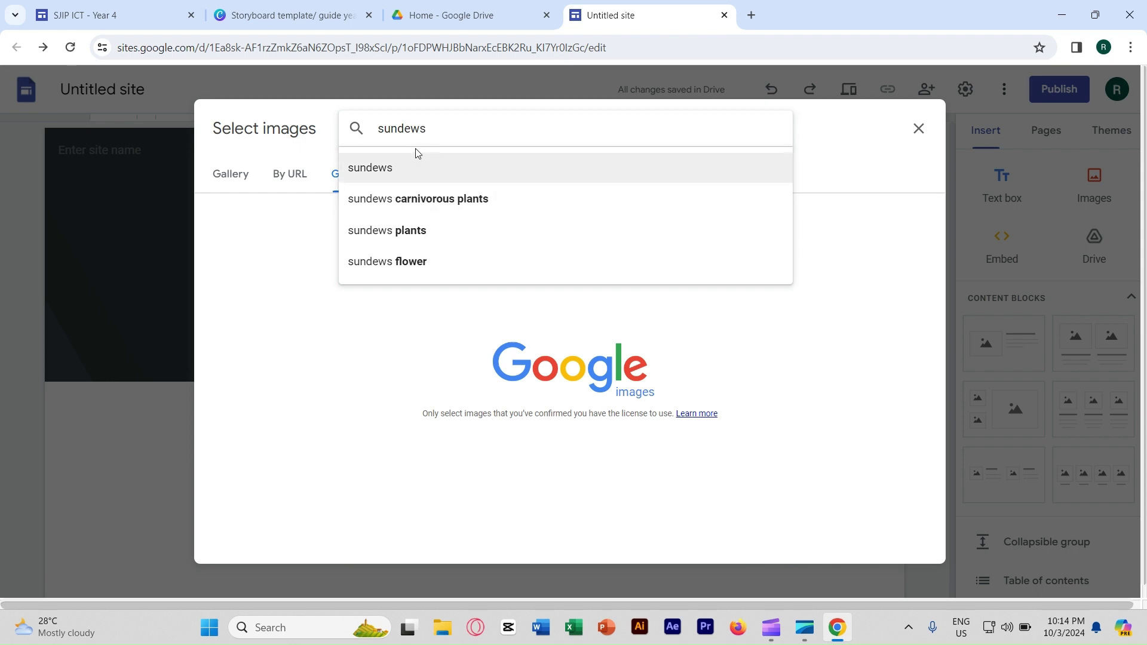
left_click(414, 158)
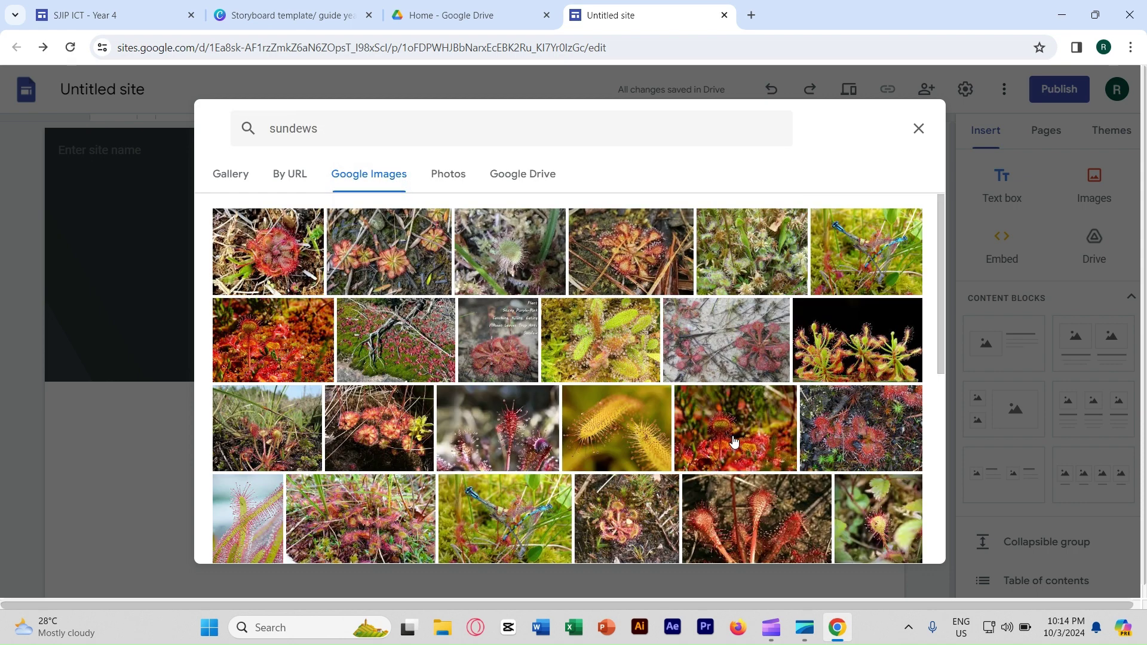
left_click(279, 338)
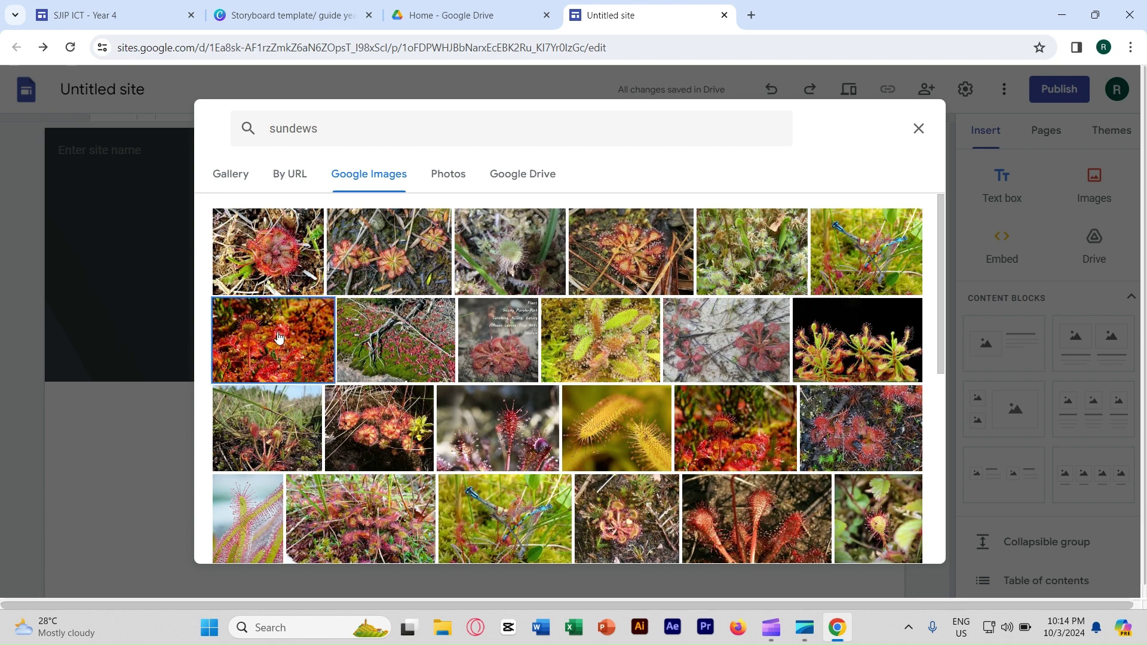
left_click(902, 544)
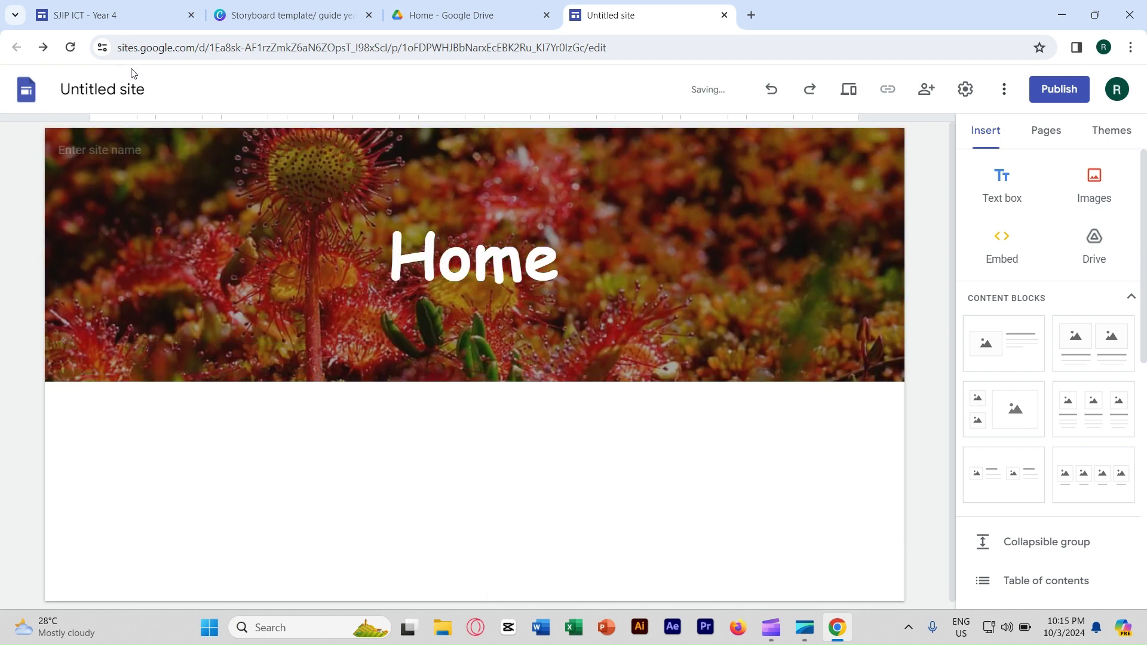
Compare the site's header with the storyboard's Home page and return to the site editor
left_click(287, 17)
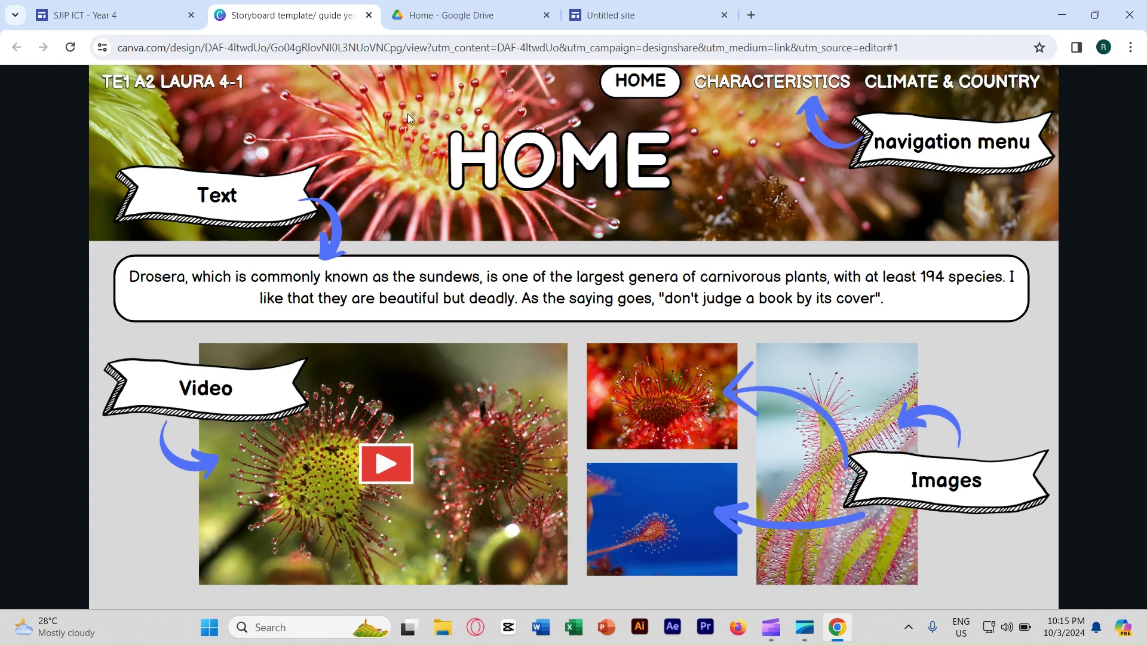
left_click(621, 22)
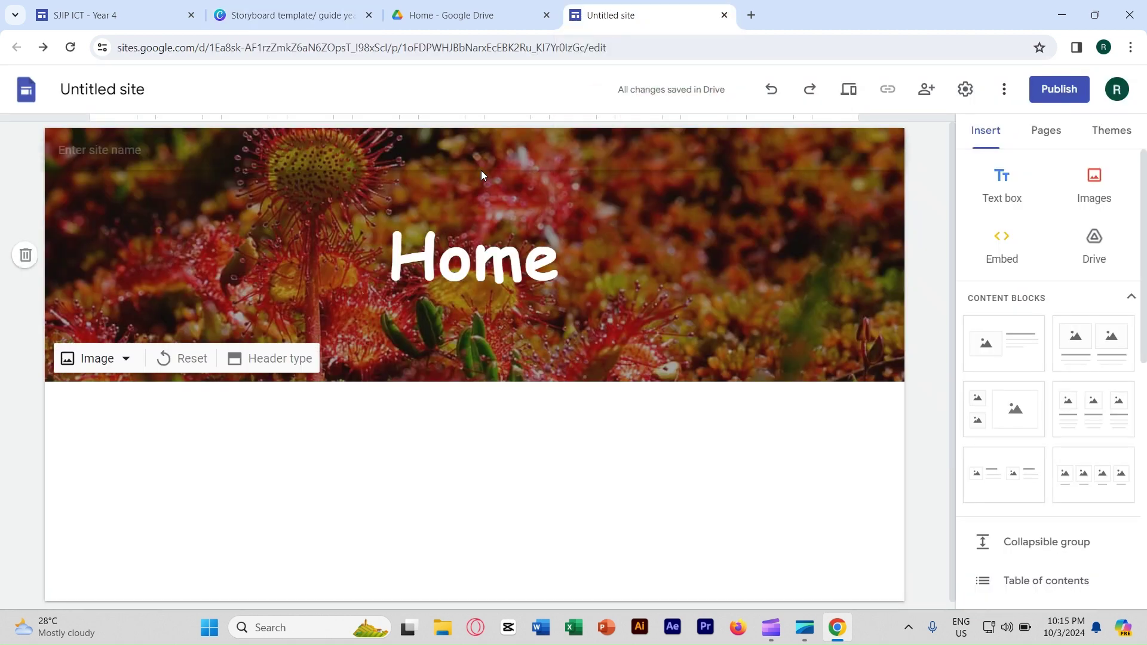
Check the storyboard's Home page and move the site editor's browser tab directly beside the storyboard tab
left_click(269, 15)
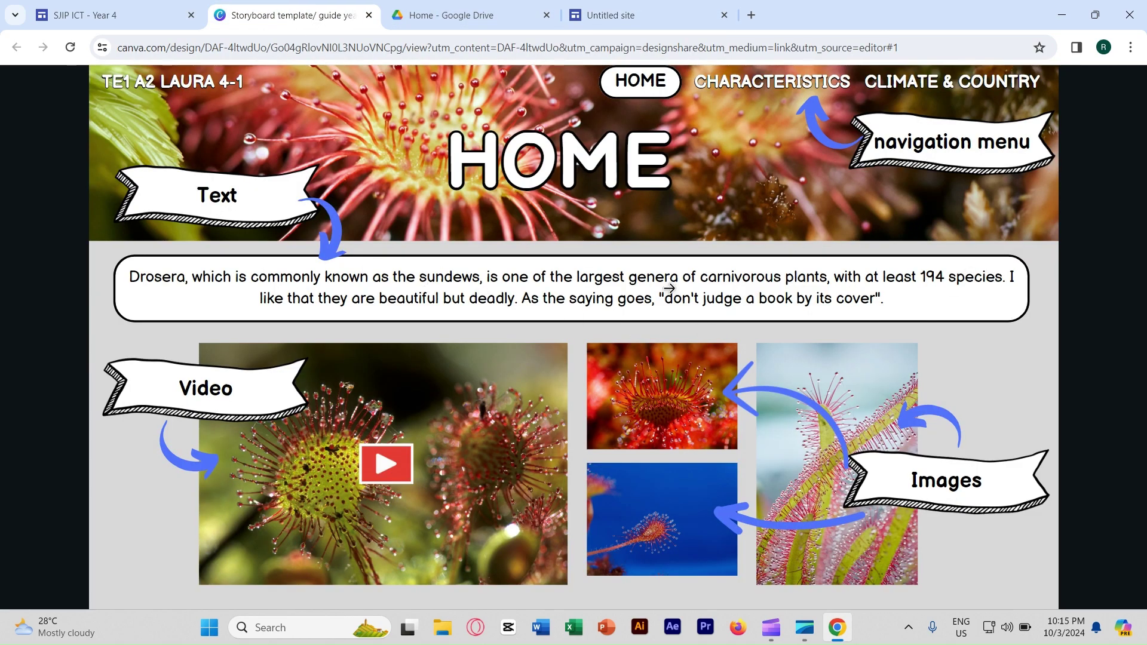
left_click(472, 15)
left_click(852, 226)
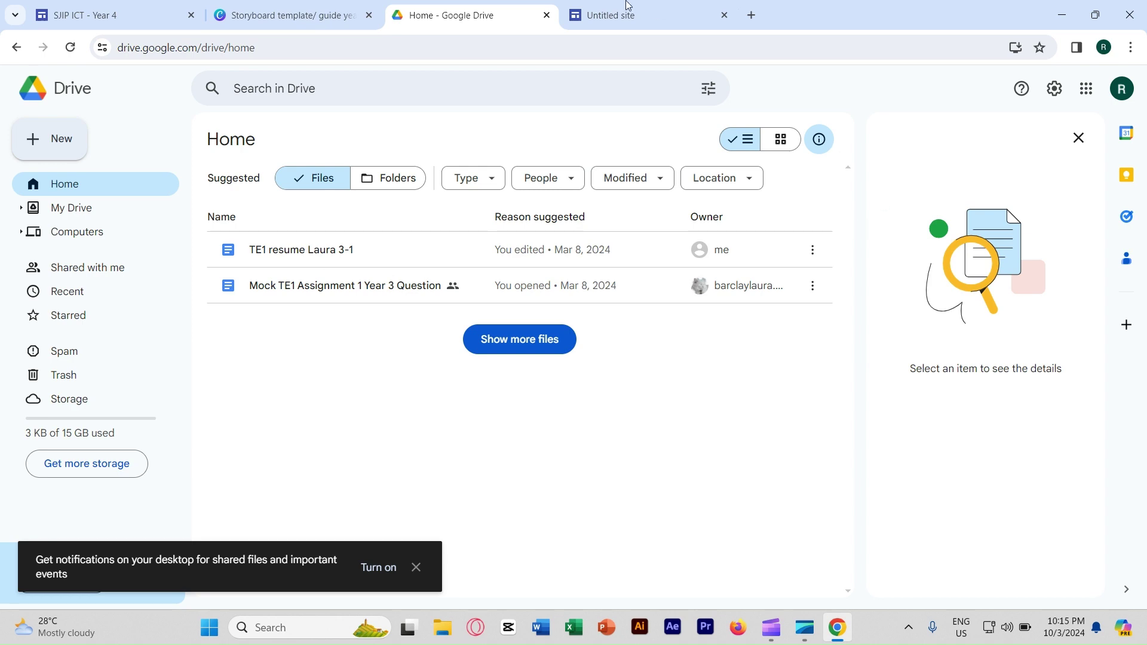
left_click(636, 17)
left_click_drag(536, 10, 472, 14)
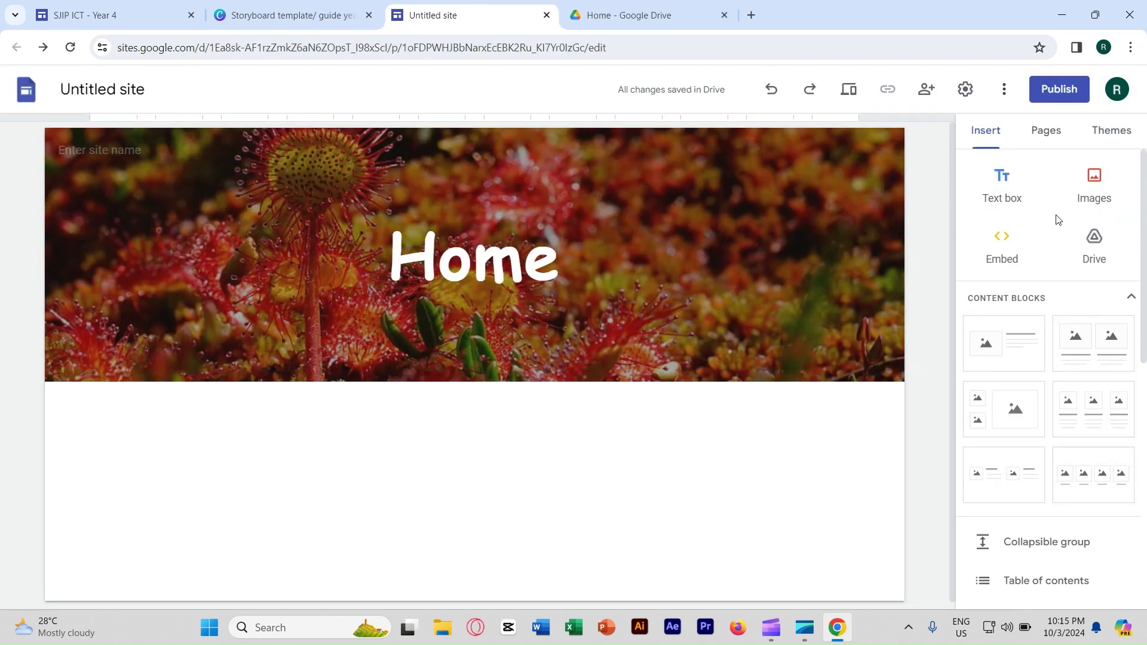
Add a text box below the header with the storyboard's introduction, beginning "Droseras, which is commonly known as", in the same font style as the title
left_click(1014, 198)
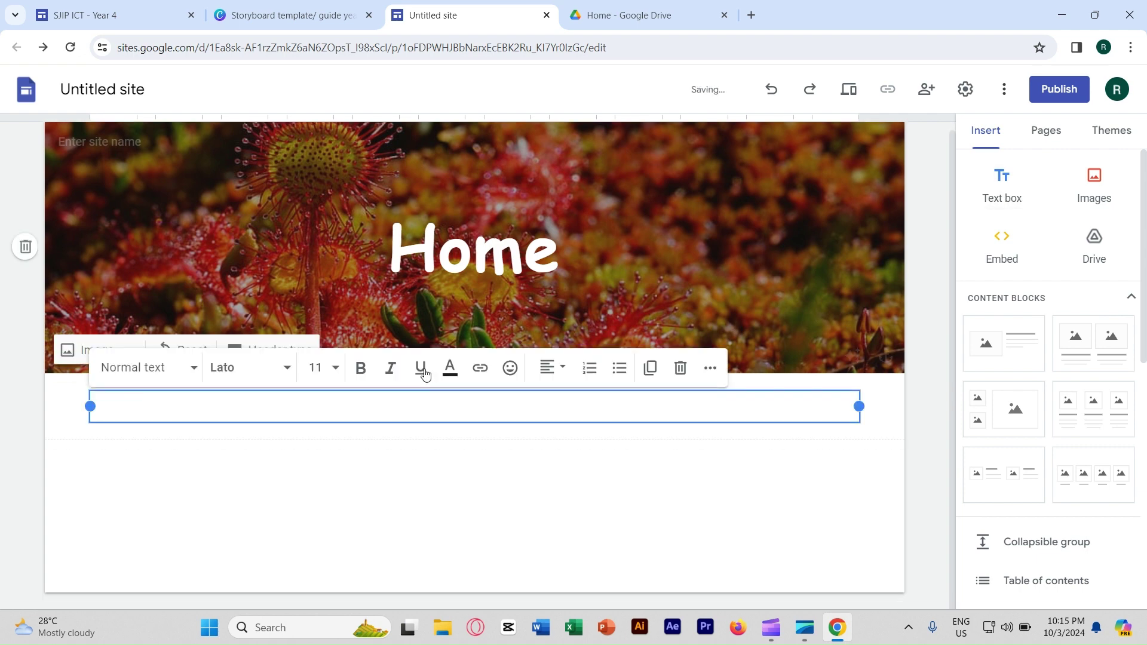
left_click(293, 20)
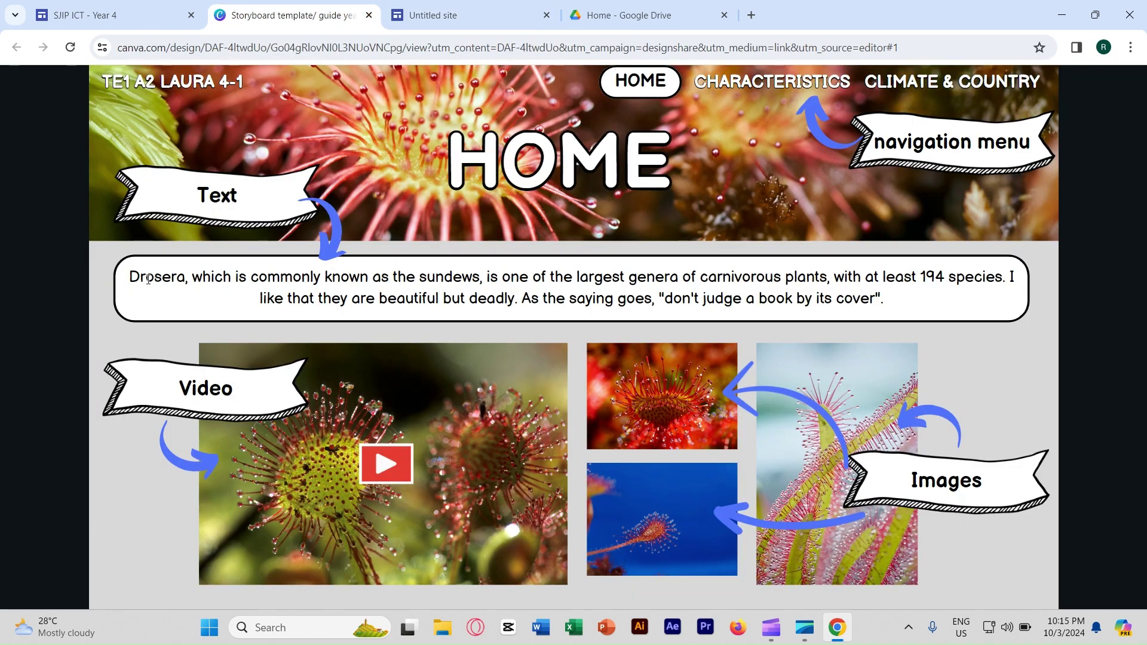
left_click_drag(132, 276, 891, 300)
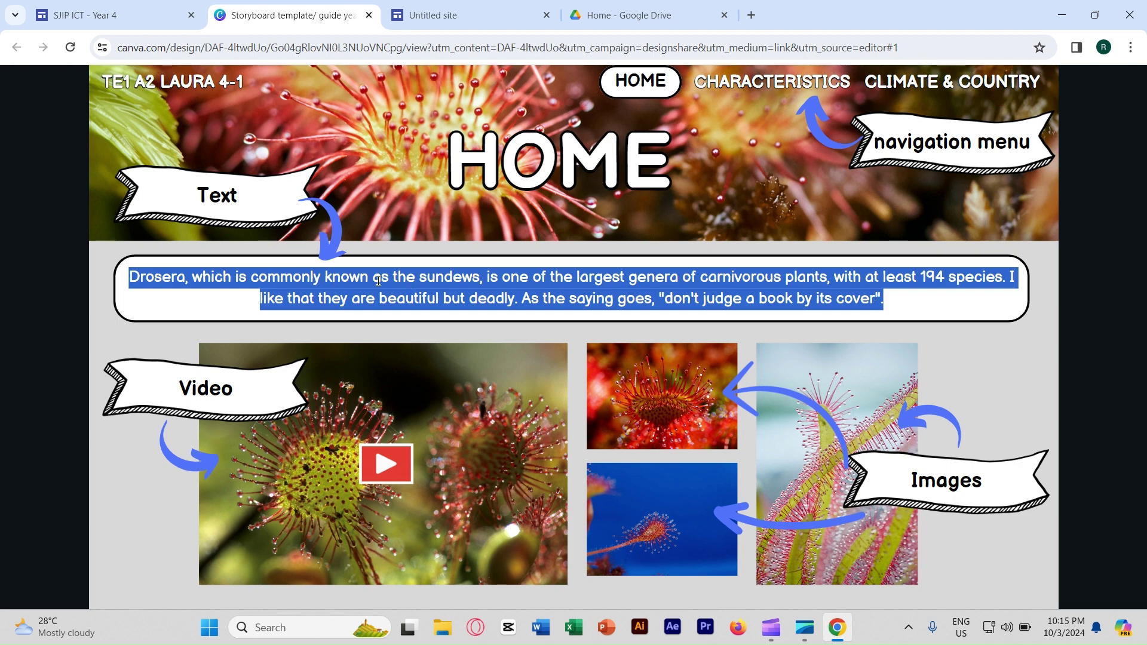
left_click(654, 15)
left_click(485, 14)
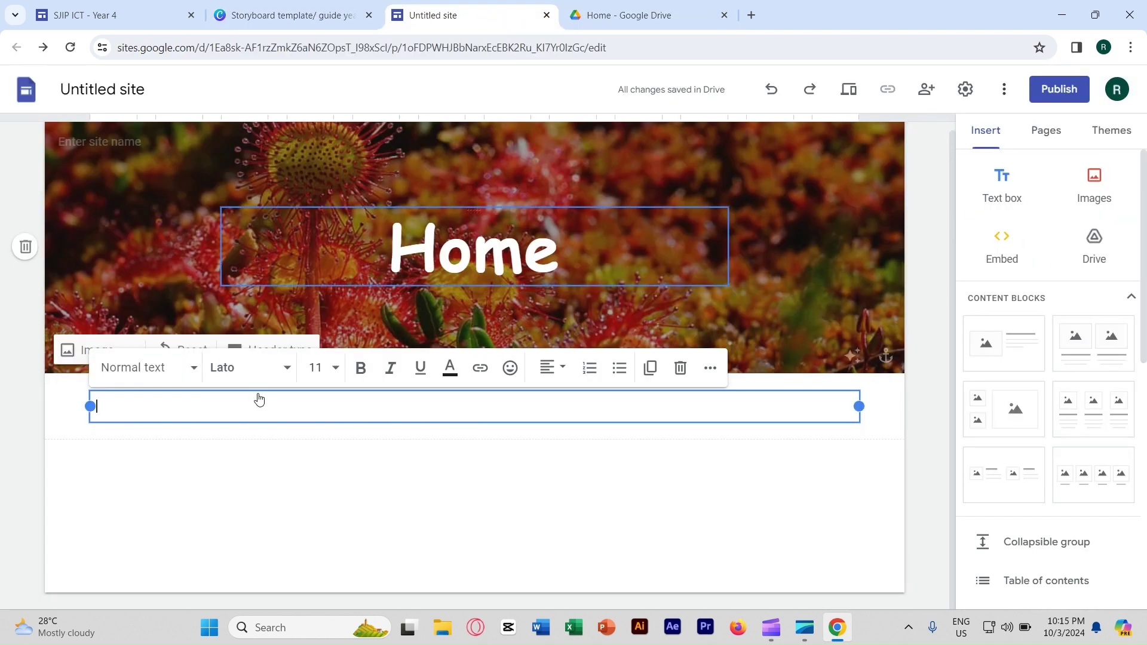
type("D")
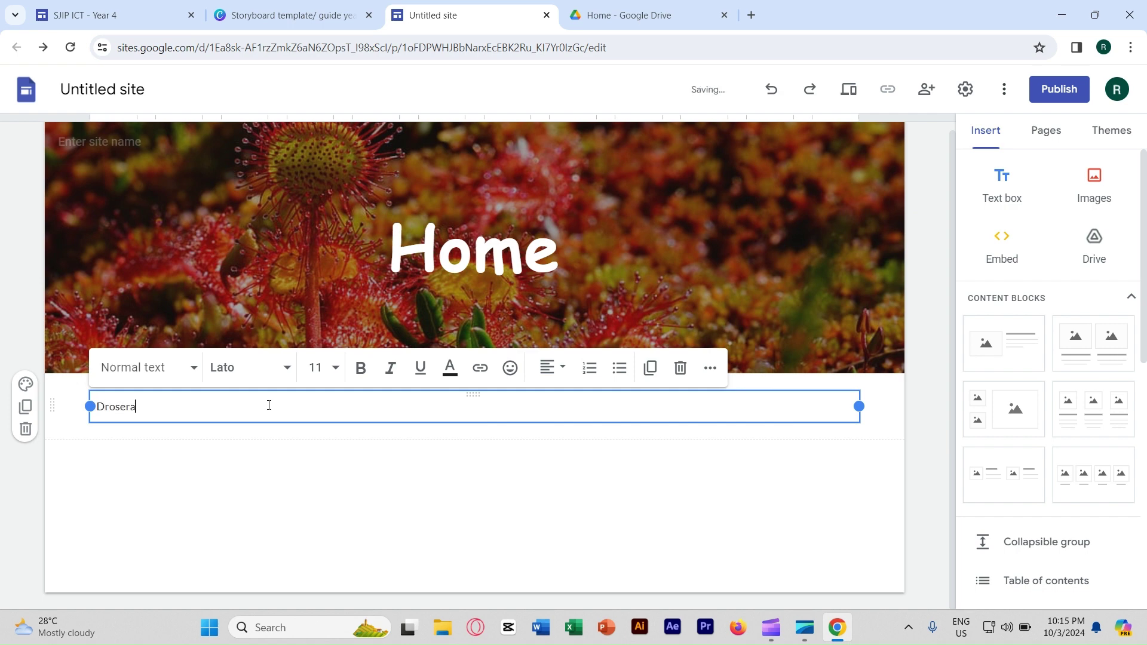
type("rosera")
type("s, which is commonly known as as the sundews, is one of the largest genera of carnivorous plants, with at least 194 species. I like that they are beautiful but deadly. As the saying goes, \"don't judge a book by its cover\".")
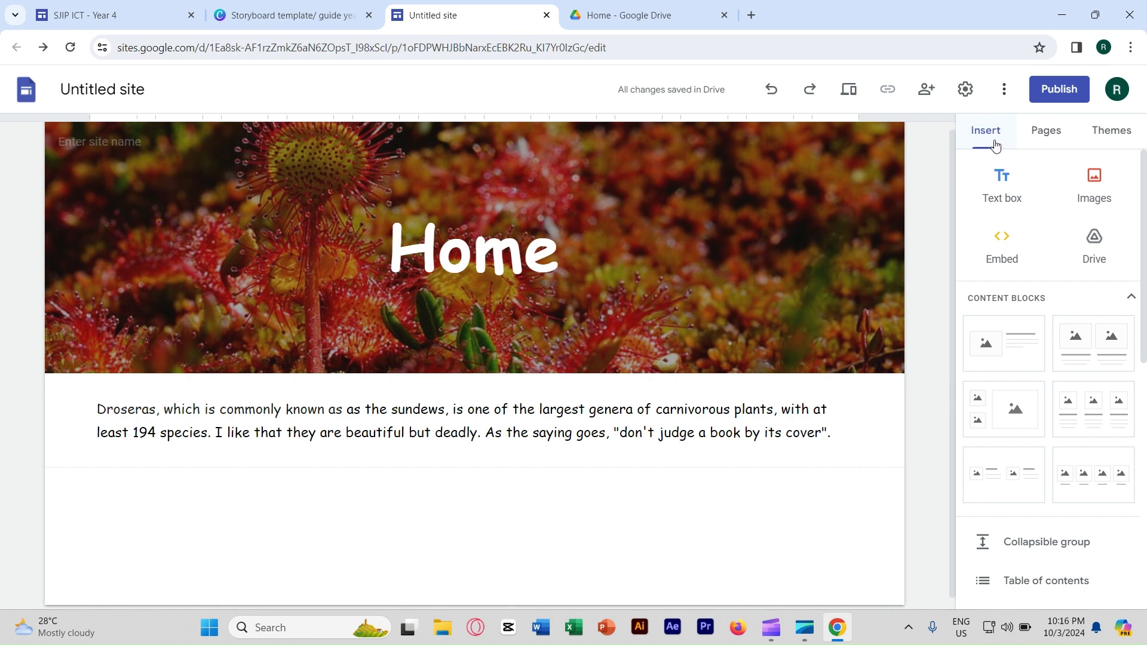
Insert a divider below the introductory paragraph on the Home page
left_click(1060, 141)
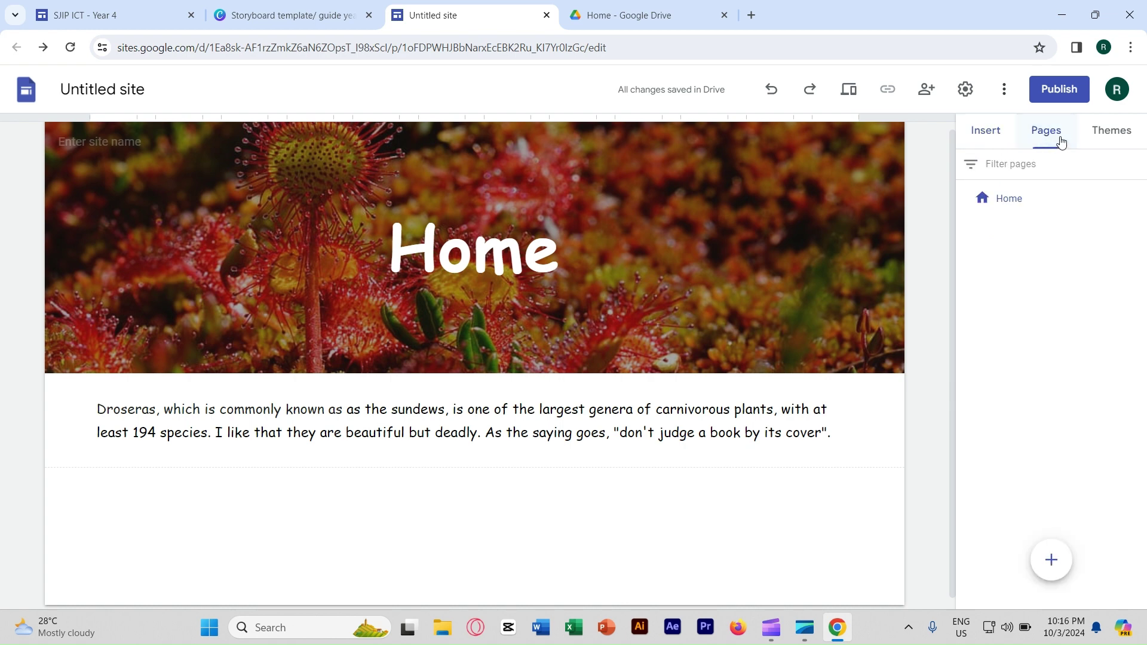
left_click(989, 135)
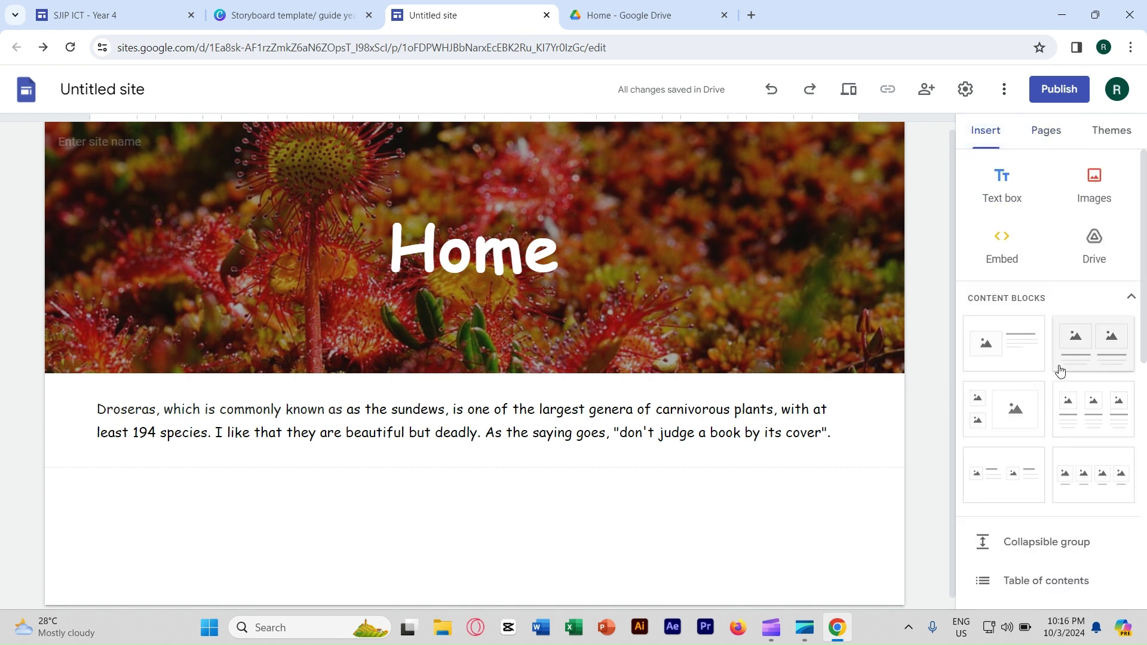
scroll(1059, 371, "down", 4)
scroll(1060, 371, "down", 1)
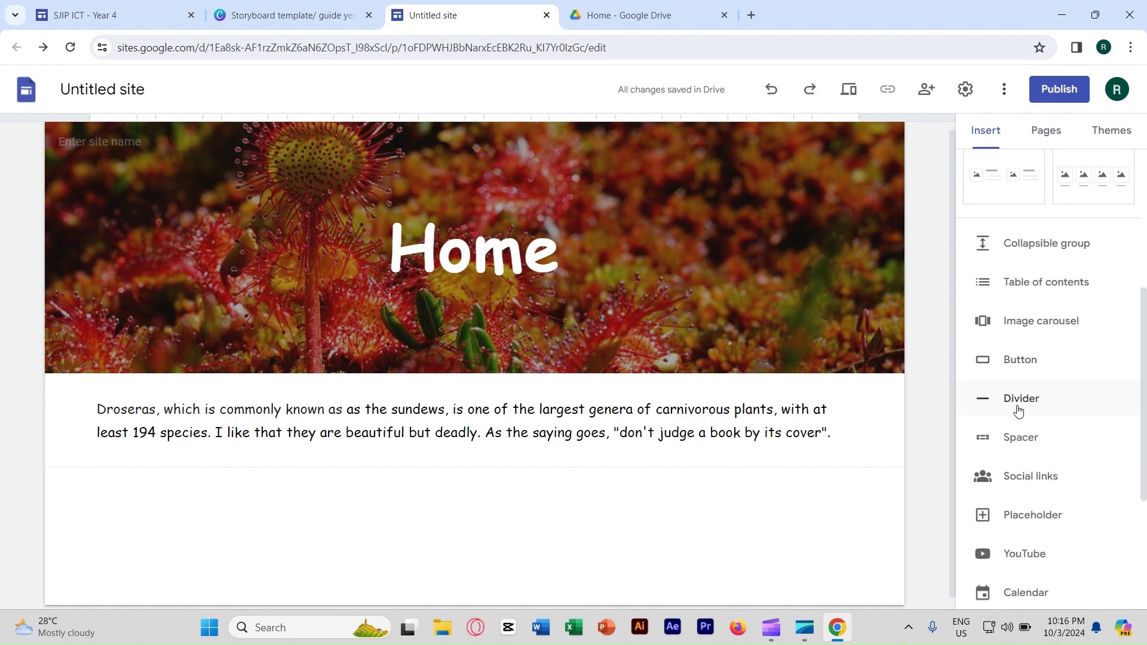
left_click(1018, 410)
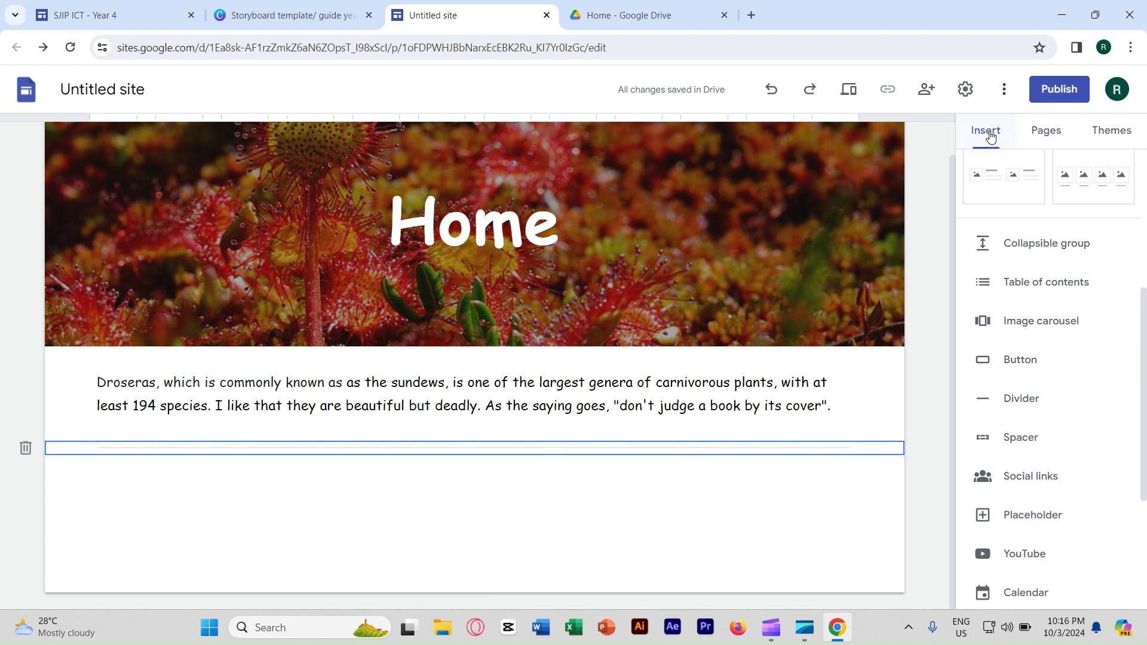
Check the storyboard's media arrangement and insert the content block with two small stacked placeholders beside one large placeholder below the divider
scroll(1057, 323, "up", 4)
scroll(1057, 323, "up", 1)
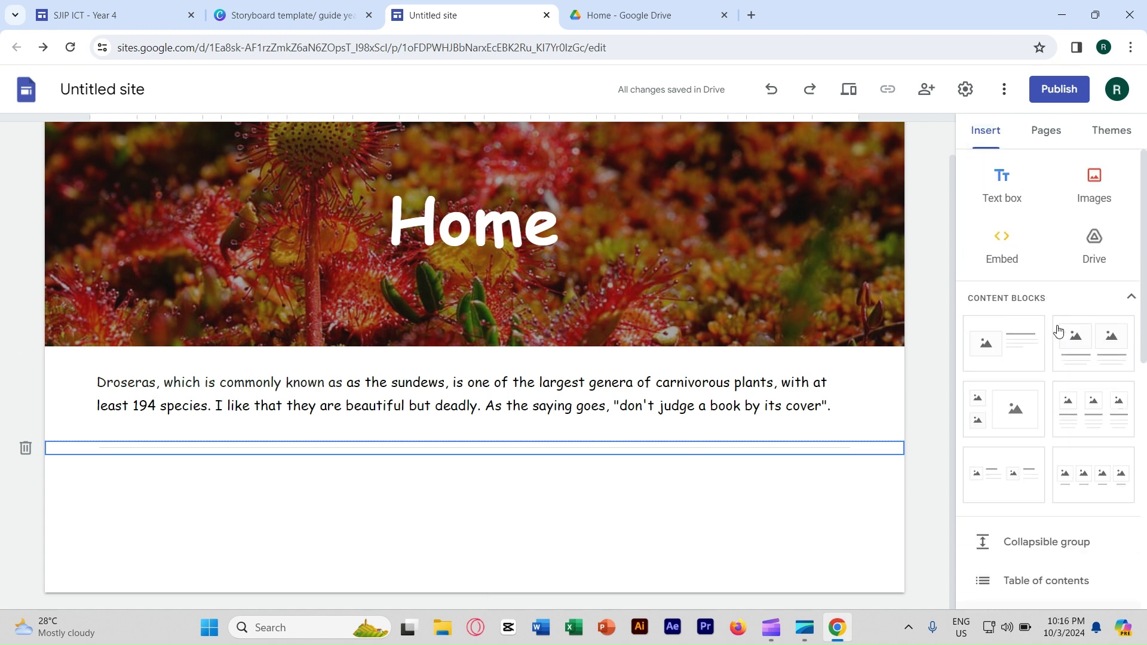
left_click(233, 21)
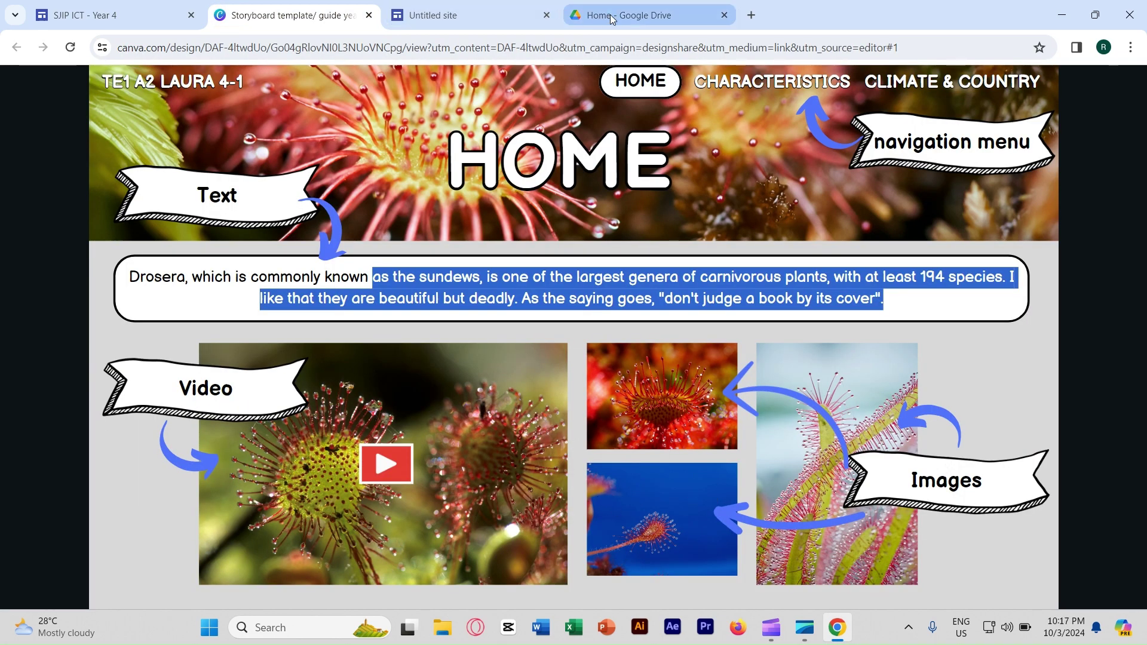
left_click(478, 16)
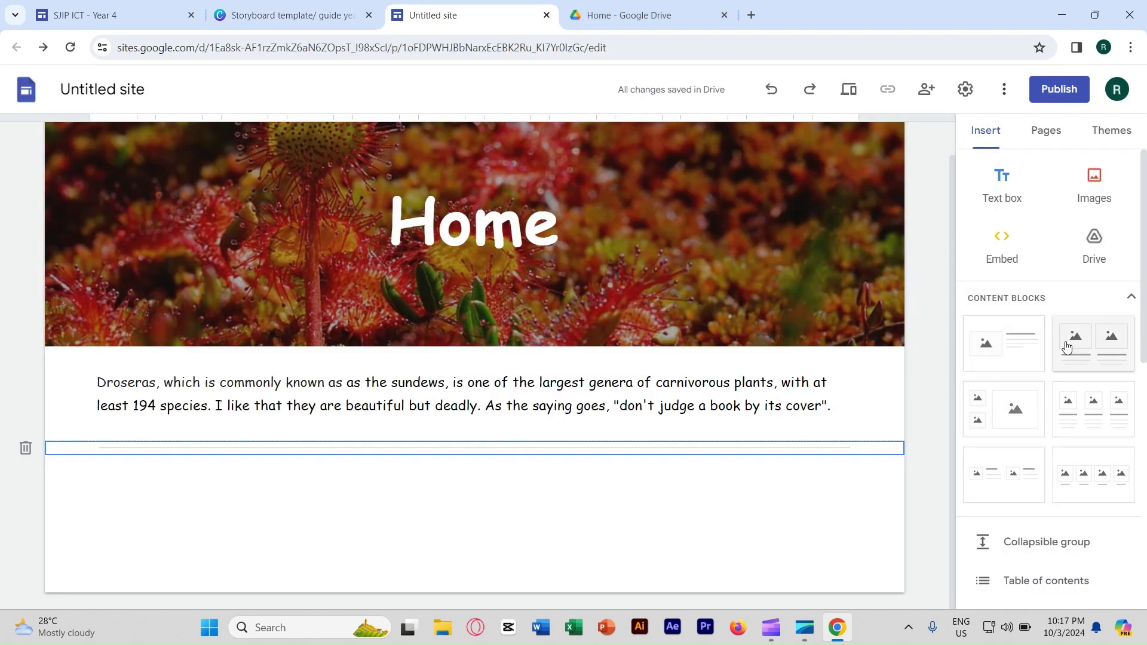
left_click(1020, 427)
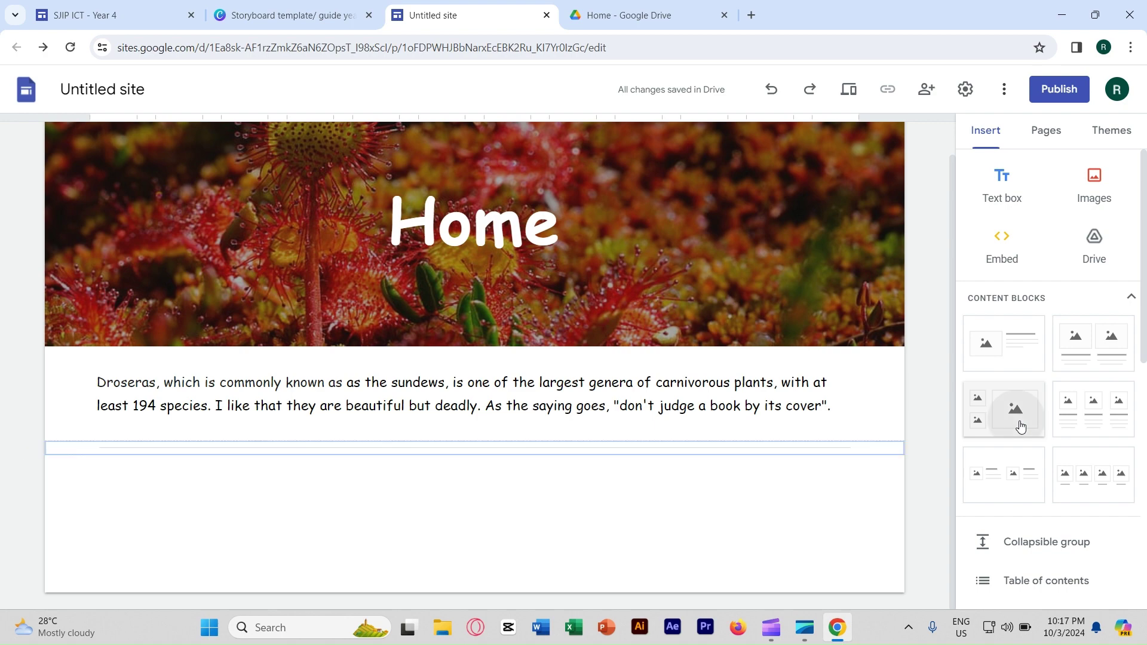
Fill the large placeholder with the YouTube video "Sundew: The Sticky Plant With A Killer Instinct", found by searching for "drosera"
left_click(320, 20)
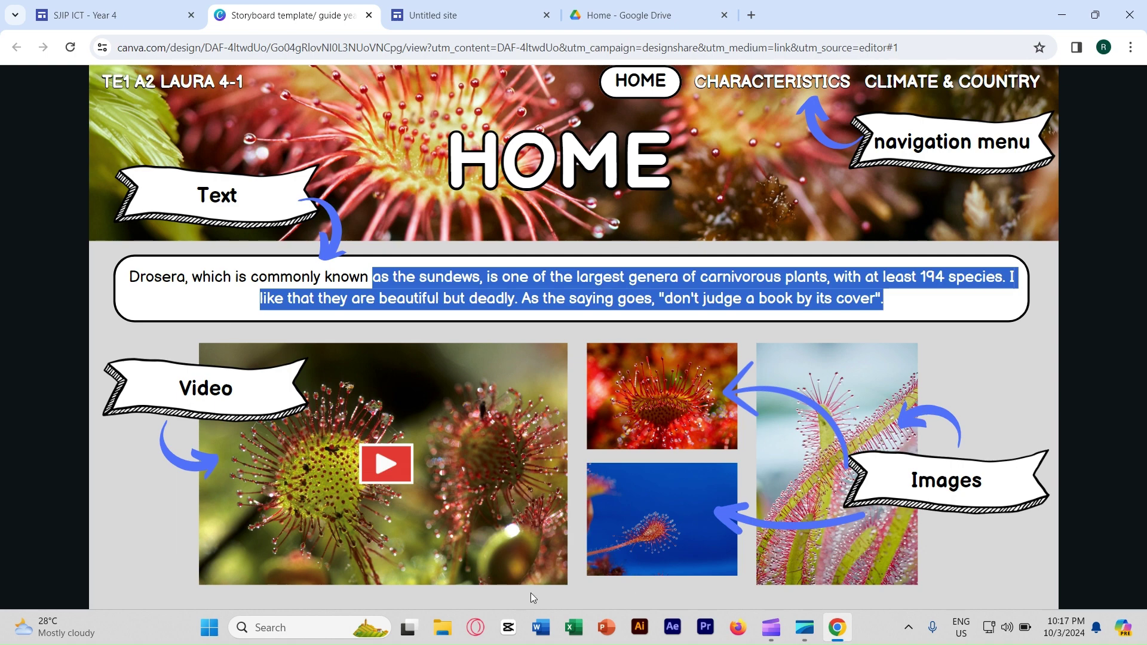
left_click(499, 17)
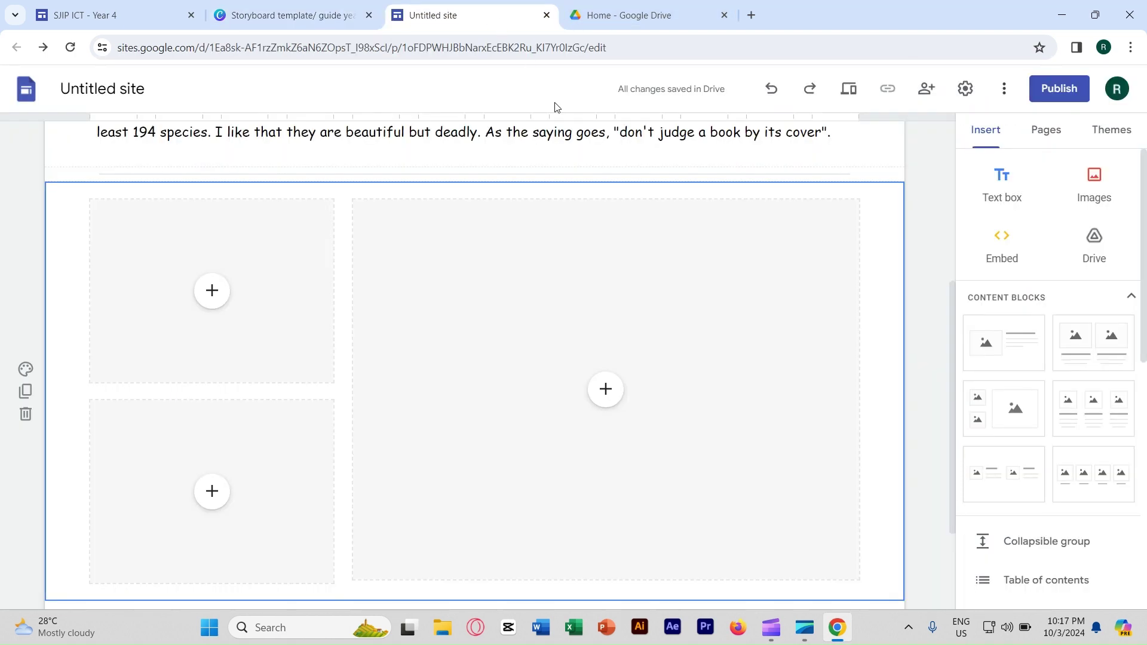
left_click(605, 391)
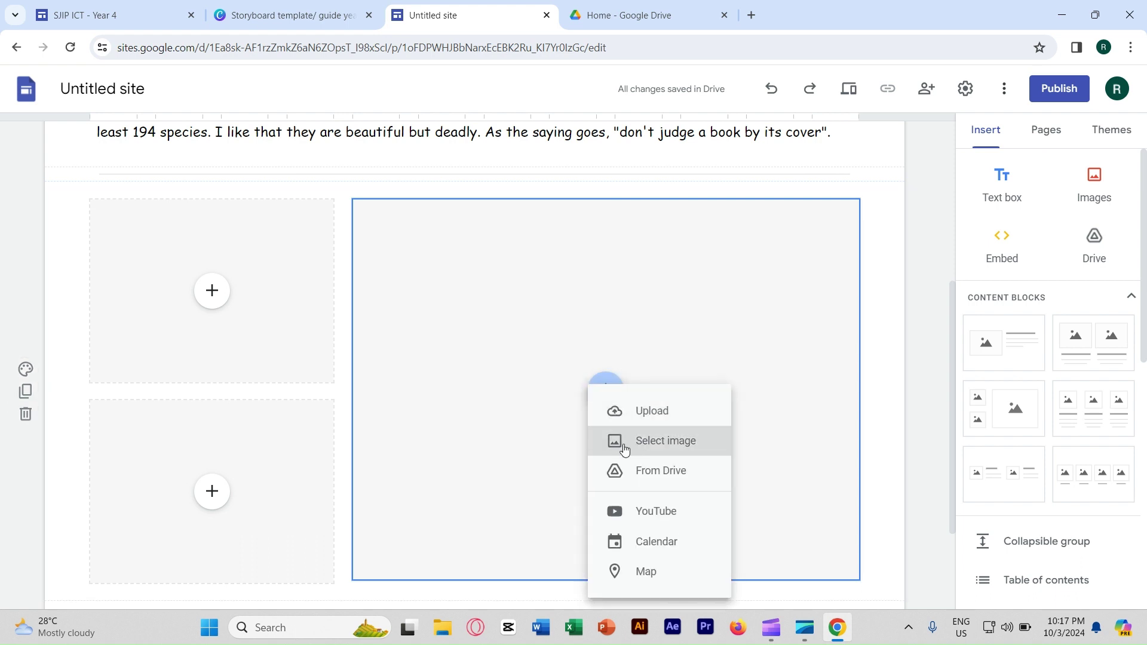
left_click(664, 513)
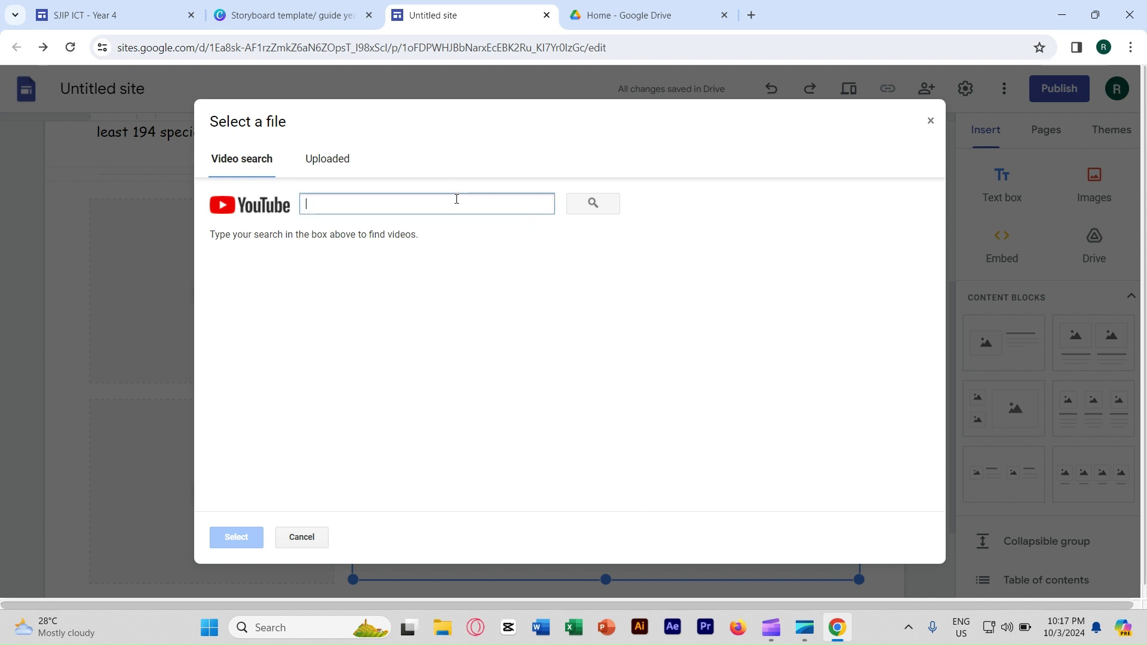
type("drosera")
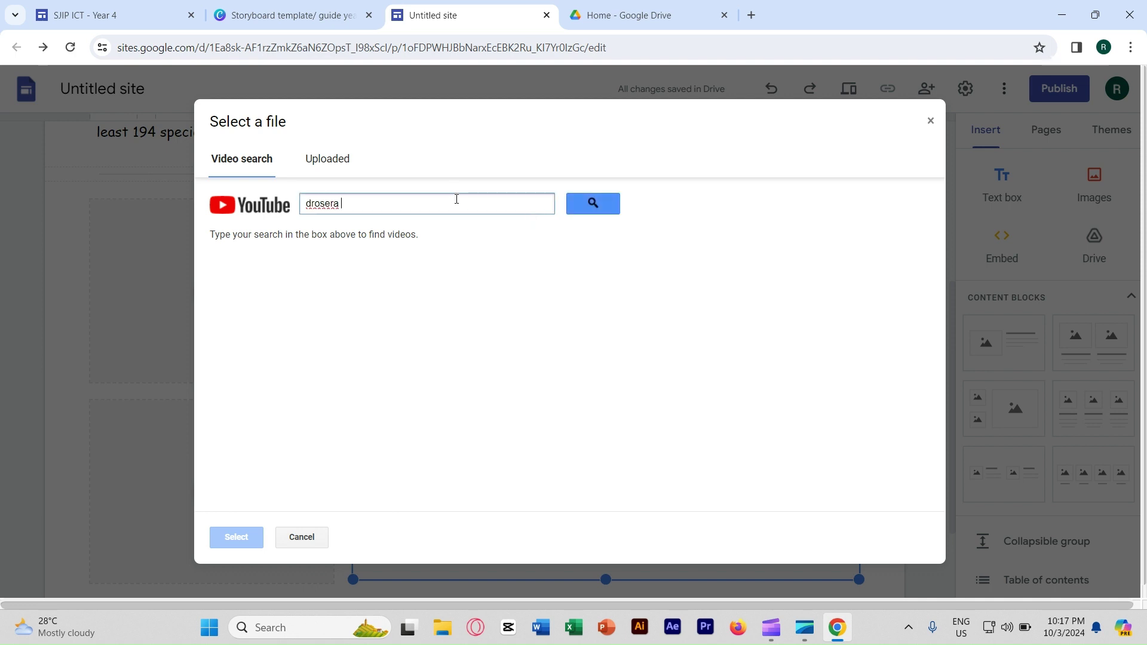
key("Return")
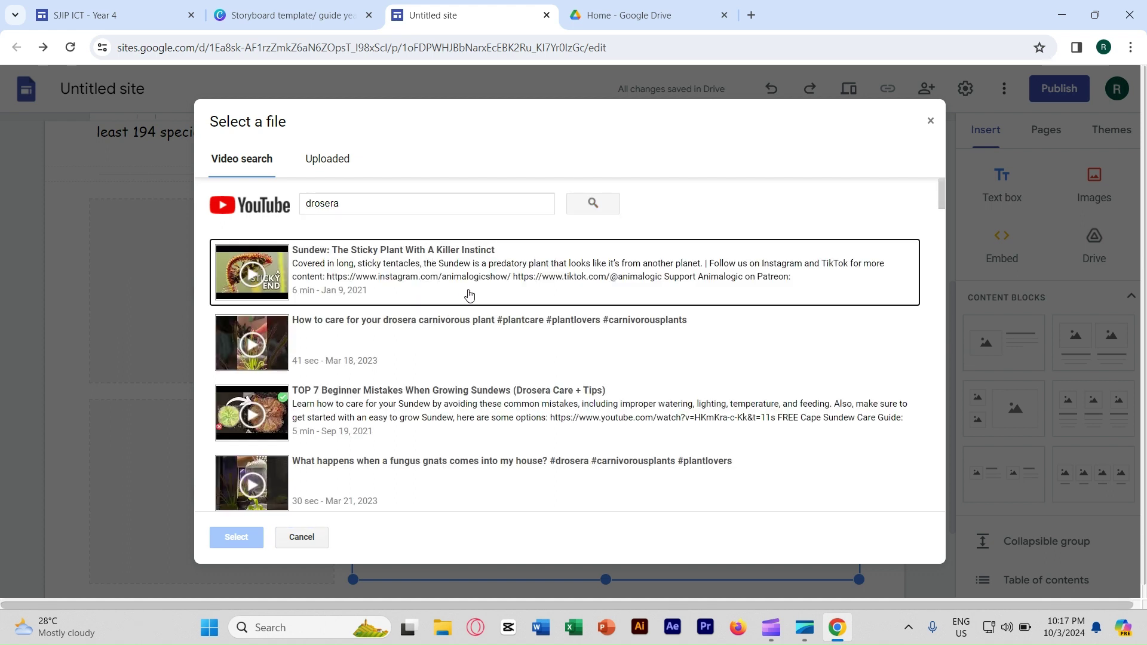
left_click(468, 294)
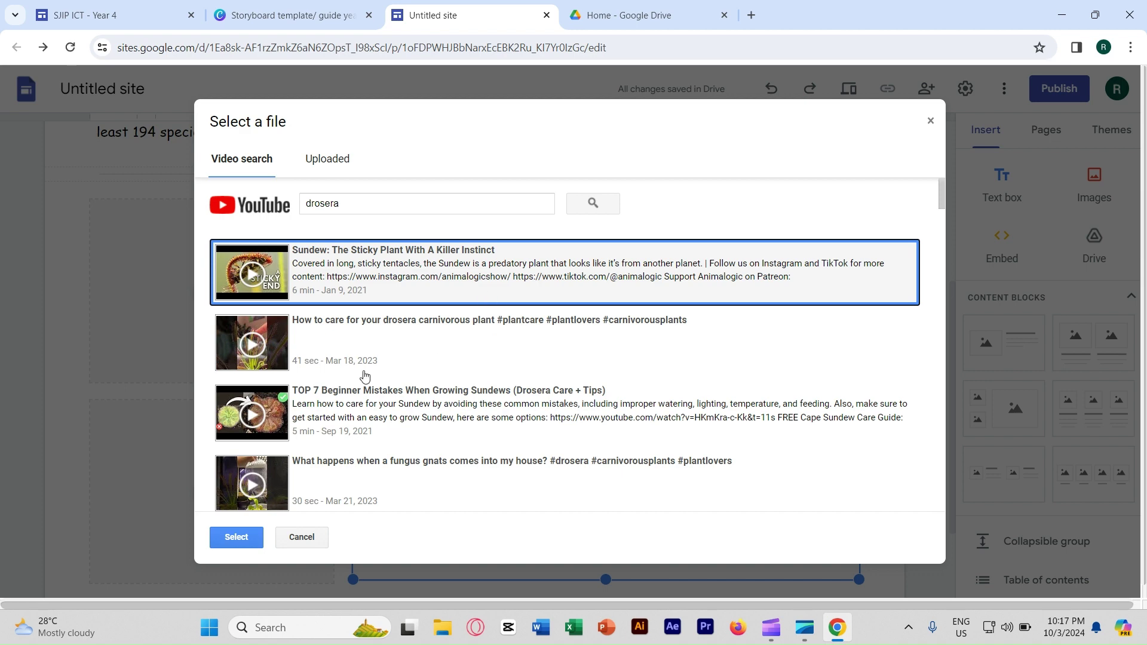
left_click(246, 539)
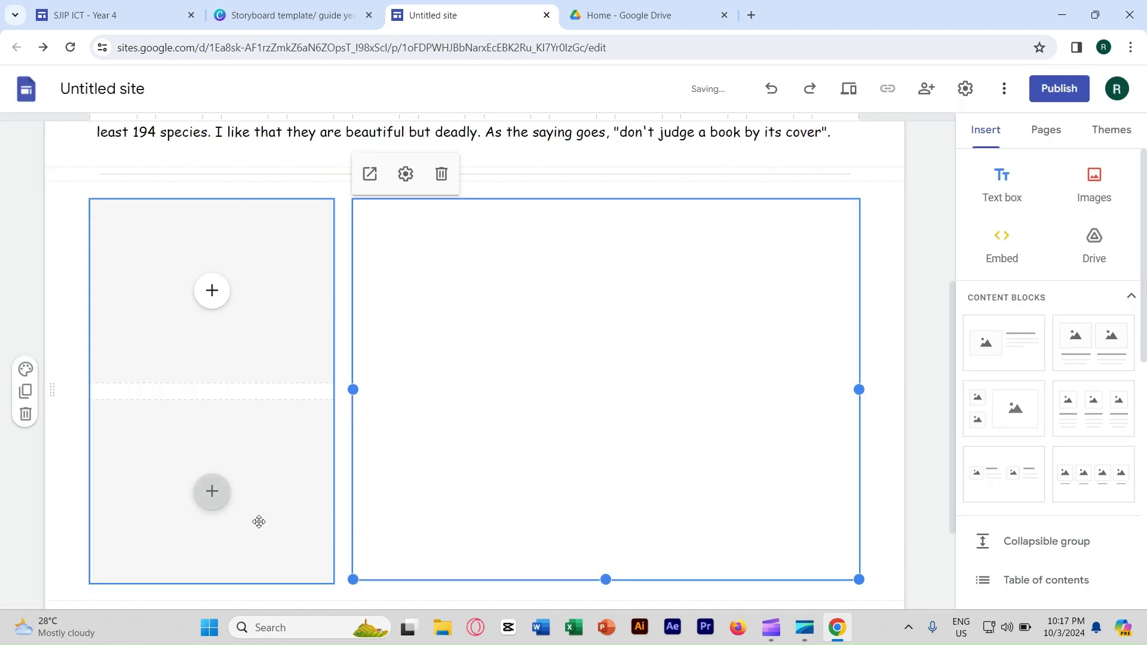
Fill the upper small placeholder with the green and red rosette sundew photo found by searching Google Images for "drosera"
left_click(220, 302)
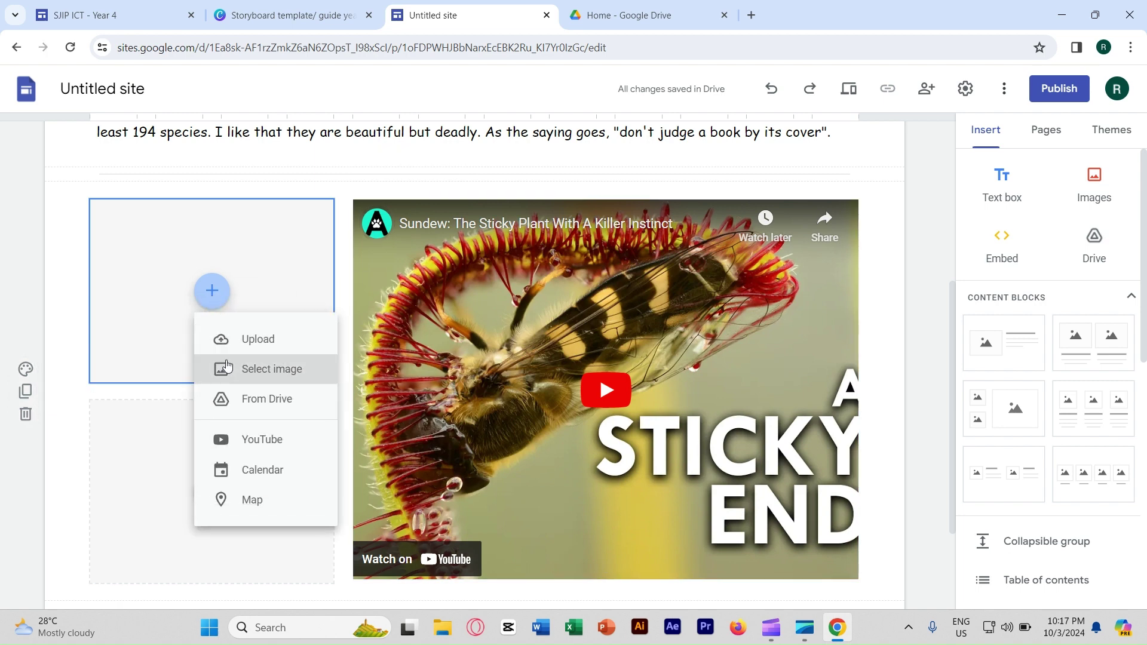
left_click(283, 377)
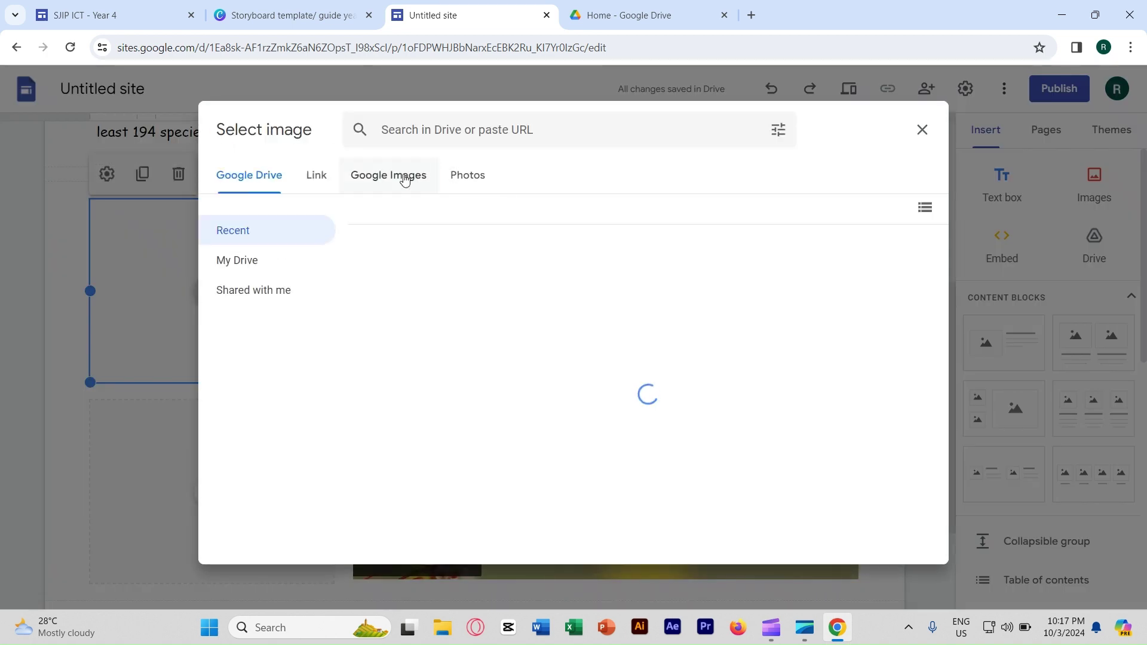
left_click(397, 176)
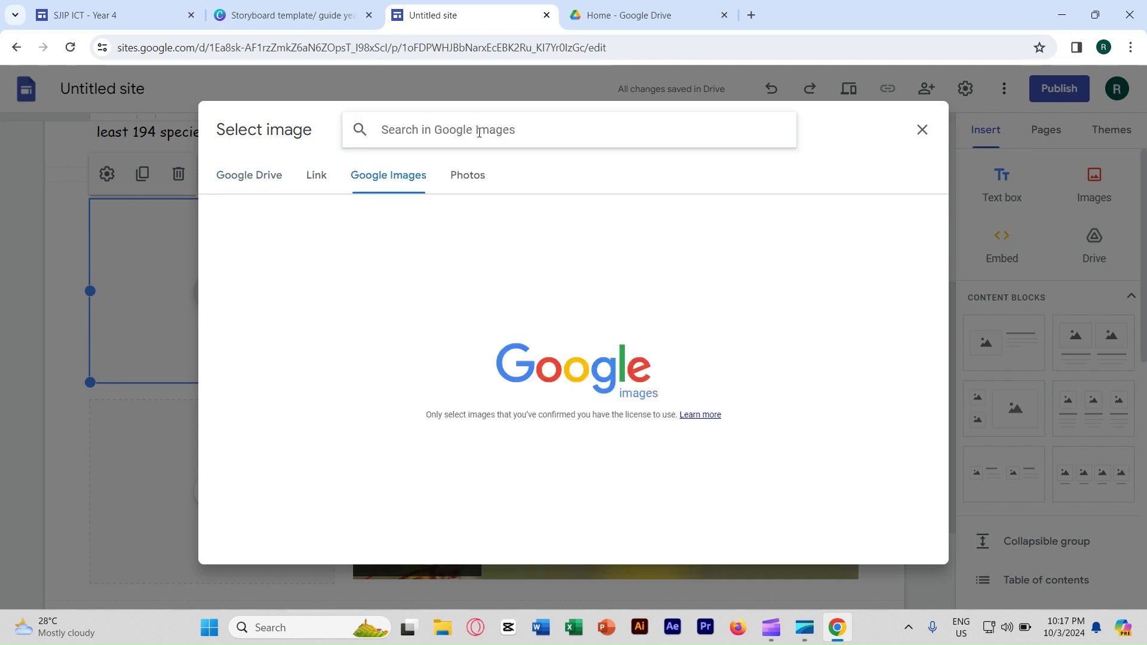
type("dro")
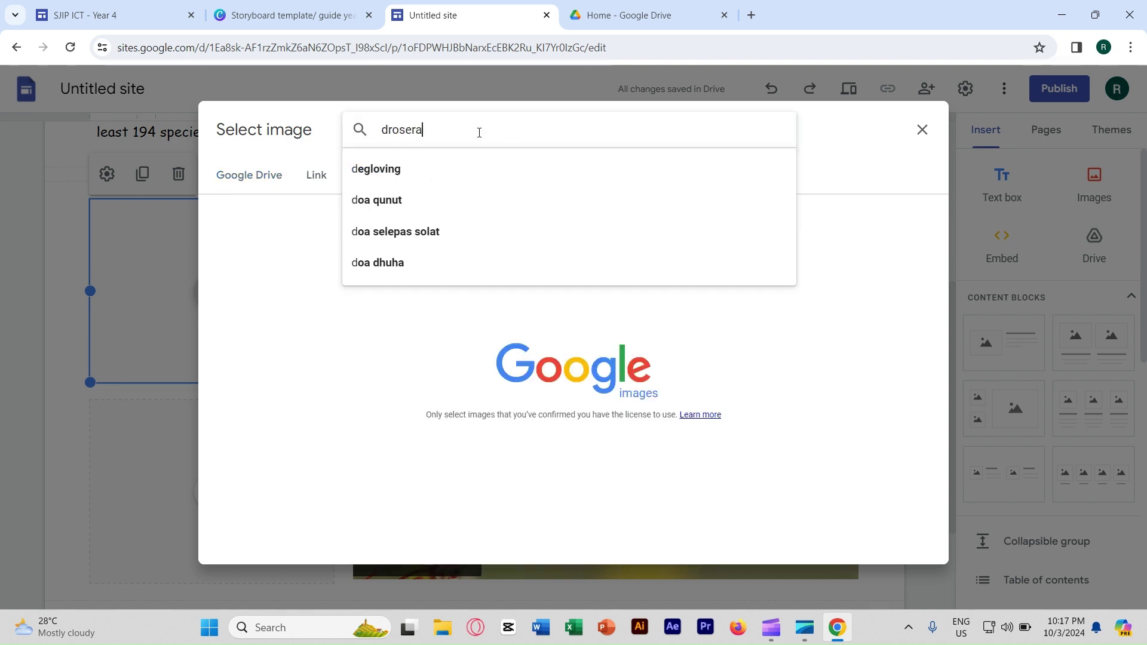
type("sera")
key("Return")
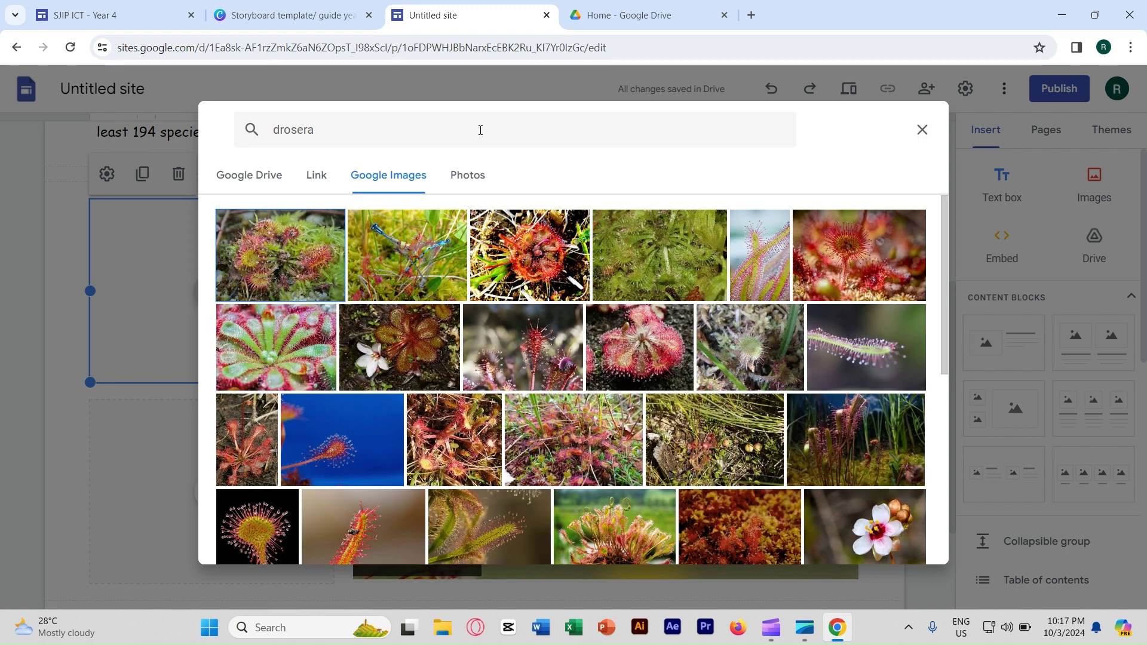
left_click(298, 339)
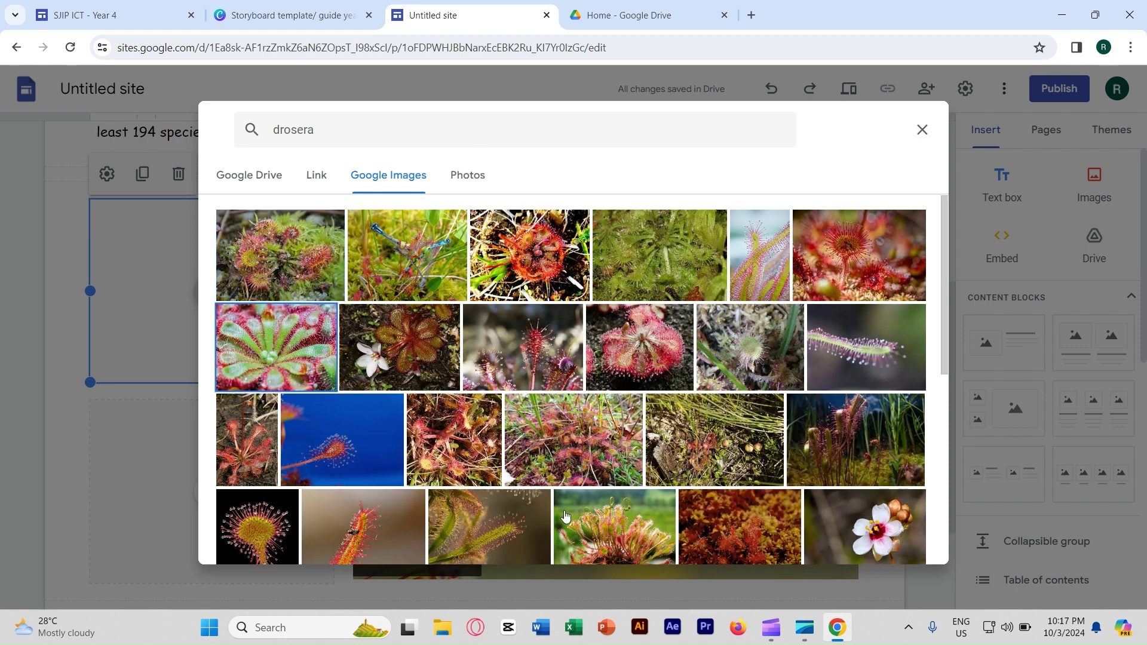
left_click(892, 546)
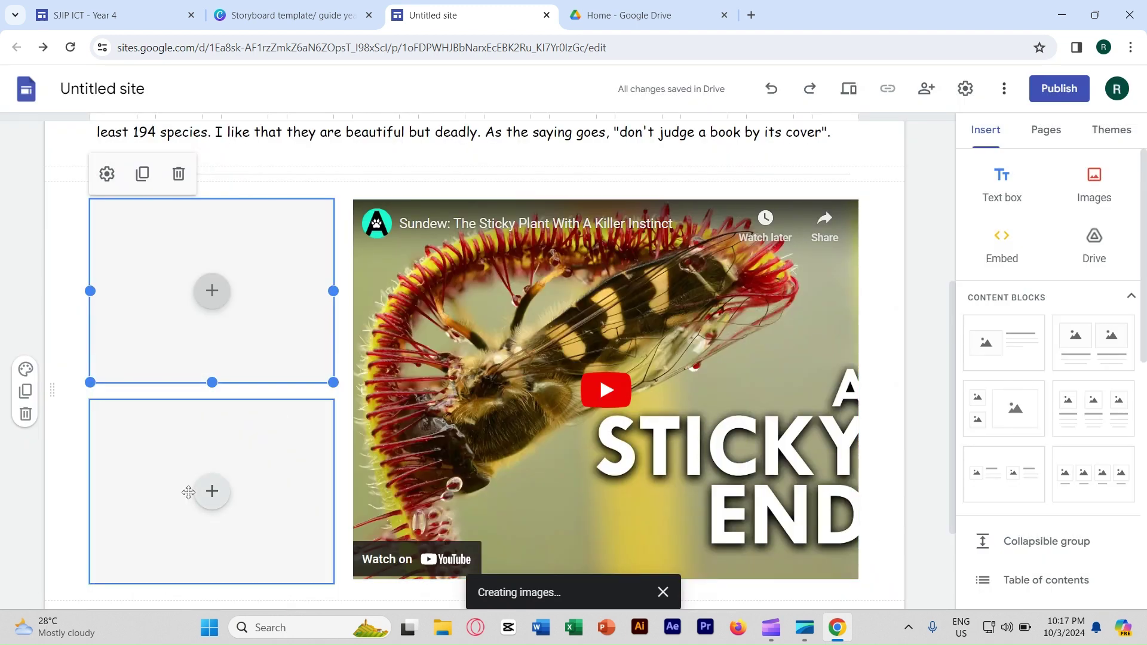
Fill the lower small placeholder with the round red-and-green sundew photo on a black background, found by searching Google Images for "sundews"
left_click(220, 500)
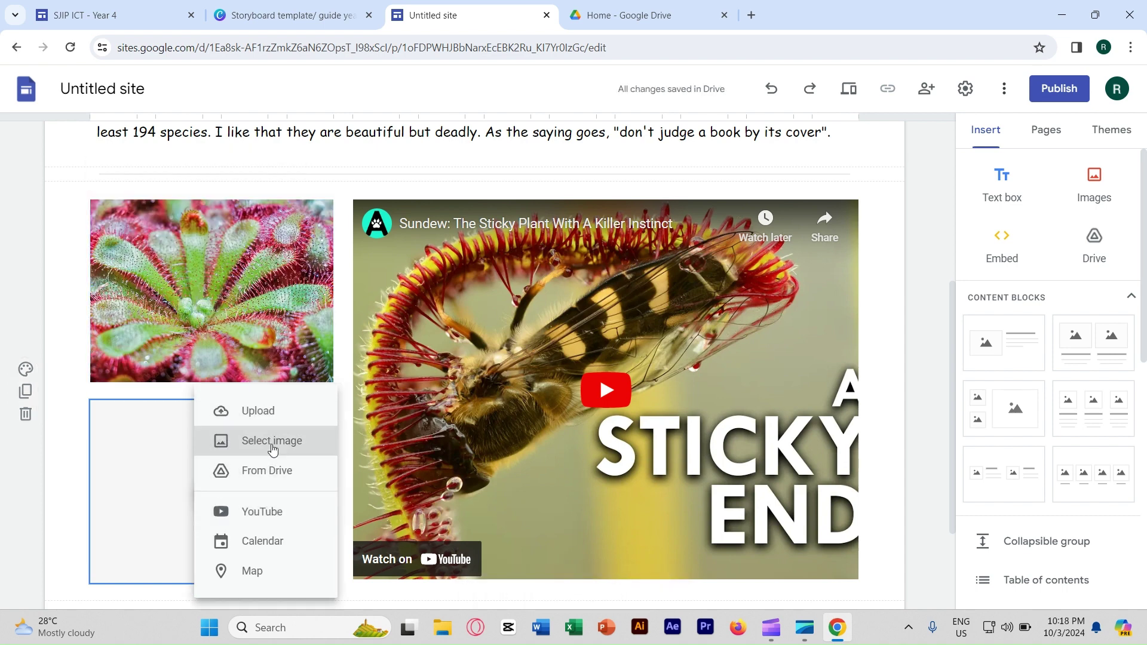
left_click(239, 445)
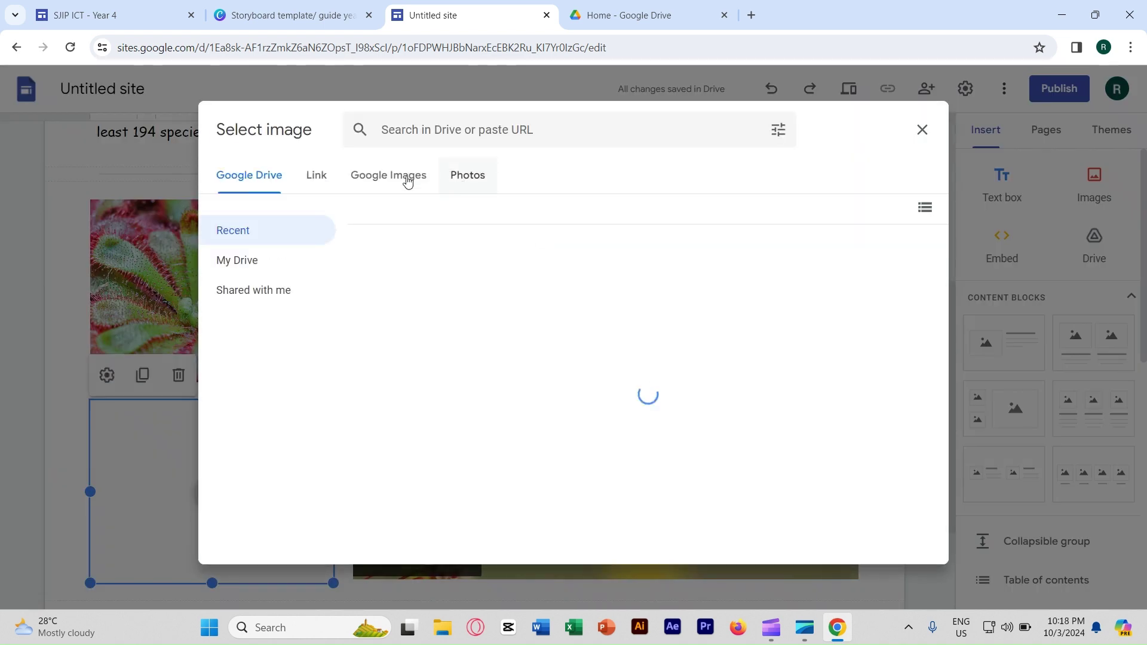
left_click(402, 180)
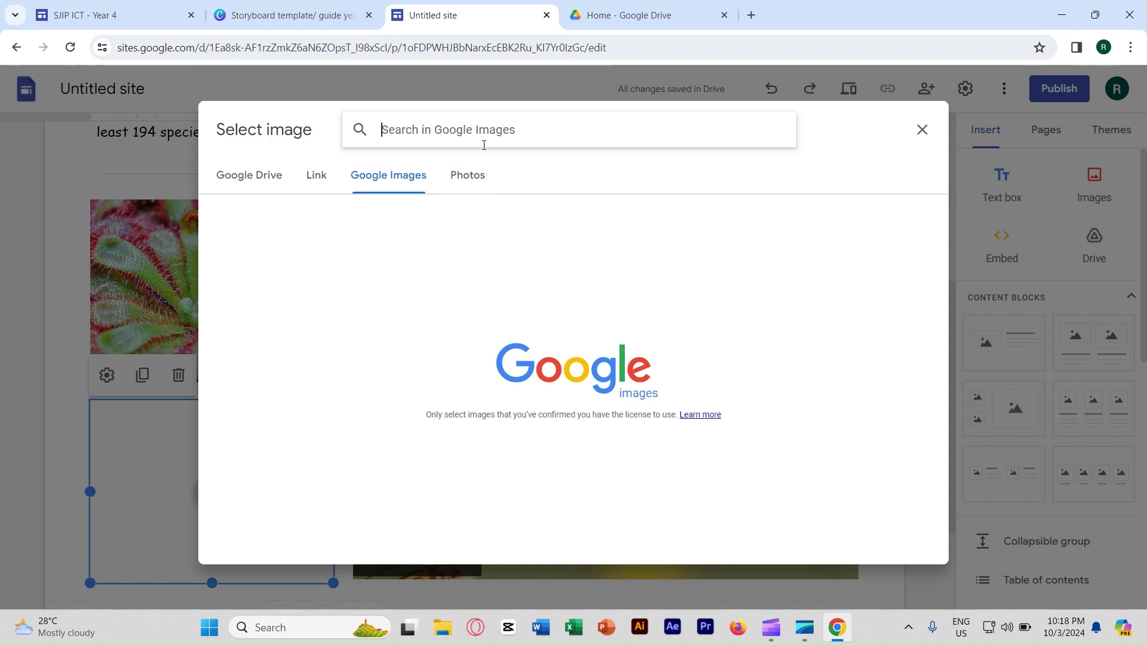
type("sundews")
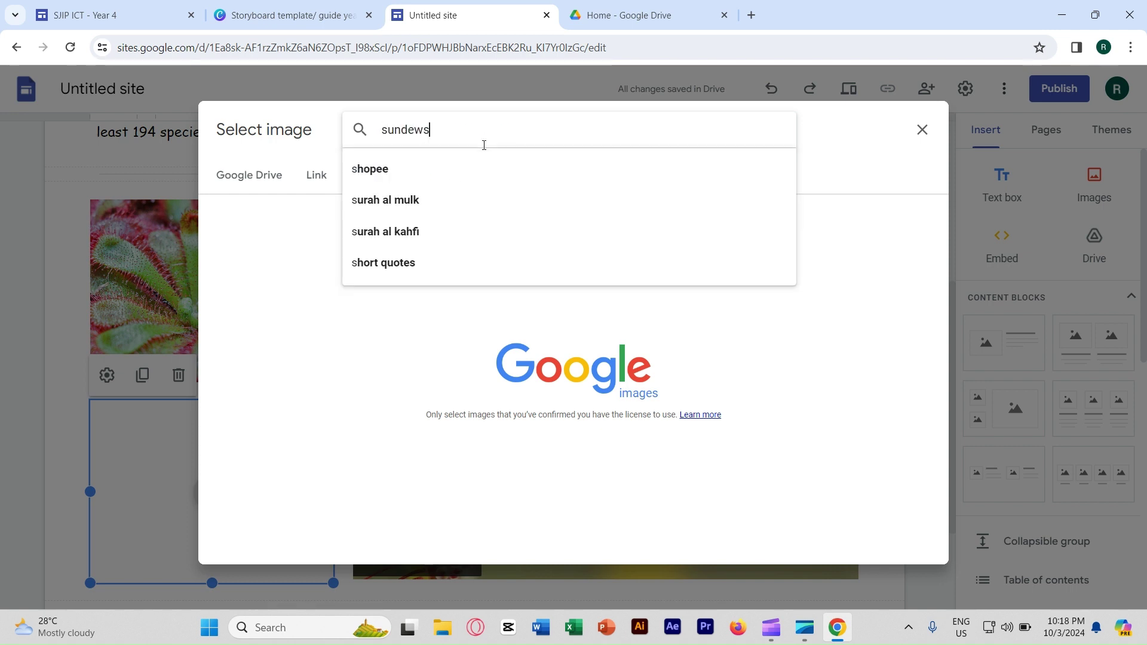
key("Return")
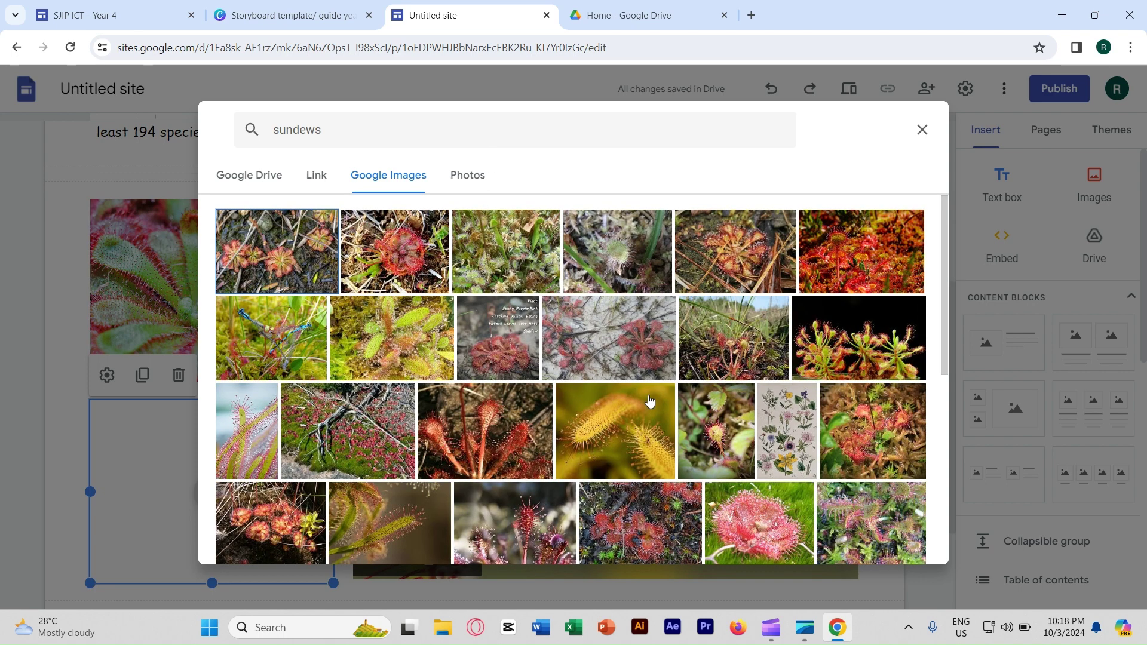
scroll(650, 401, "down", 3)
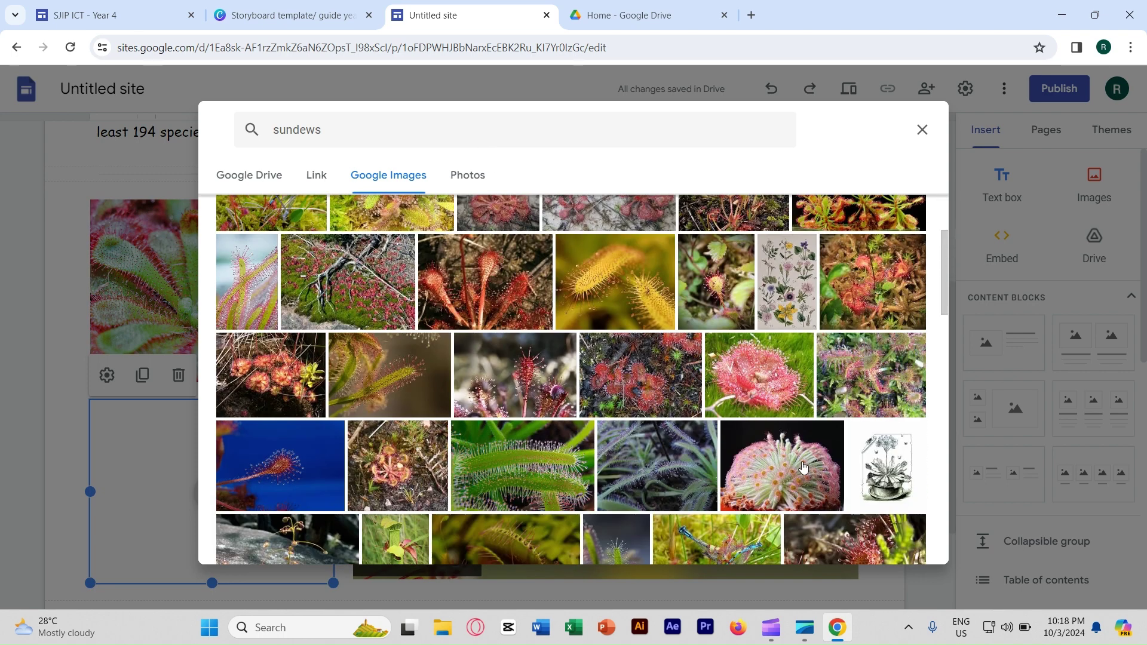
left_click(803, 467)
left_click(902, 543)
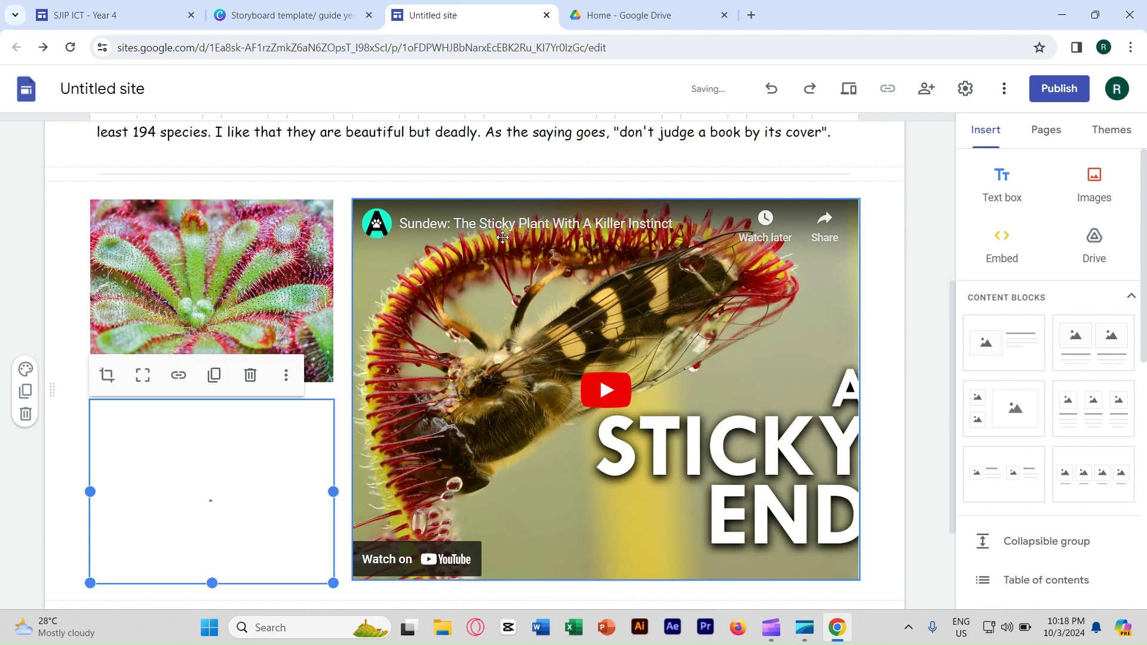
Open the Assignment 1 note from the Year 4 page and copy the title template "TE1 Assessment 1- Your Name, Your Class" from its Title criterion
scroll(414, 308, "up", 5)
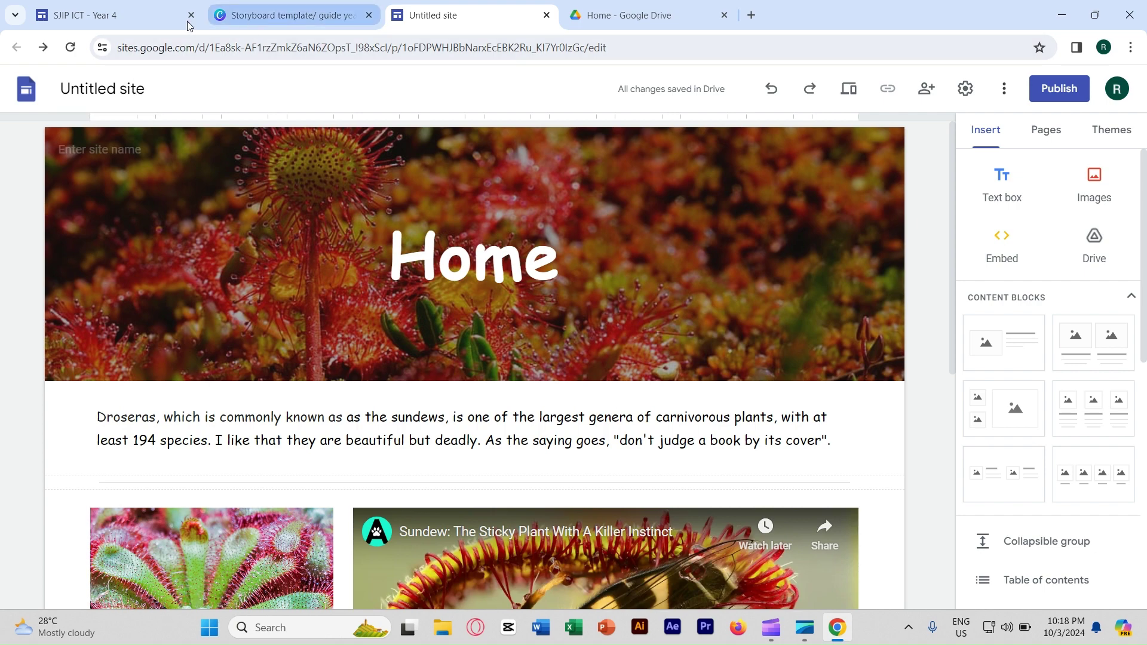
left_click(144, 16)
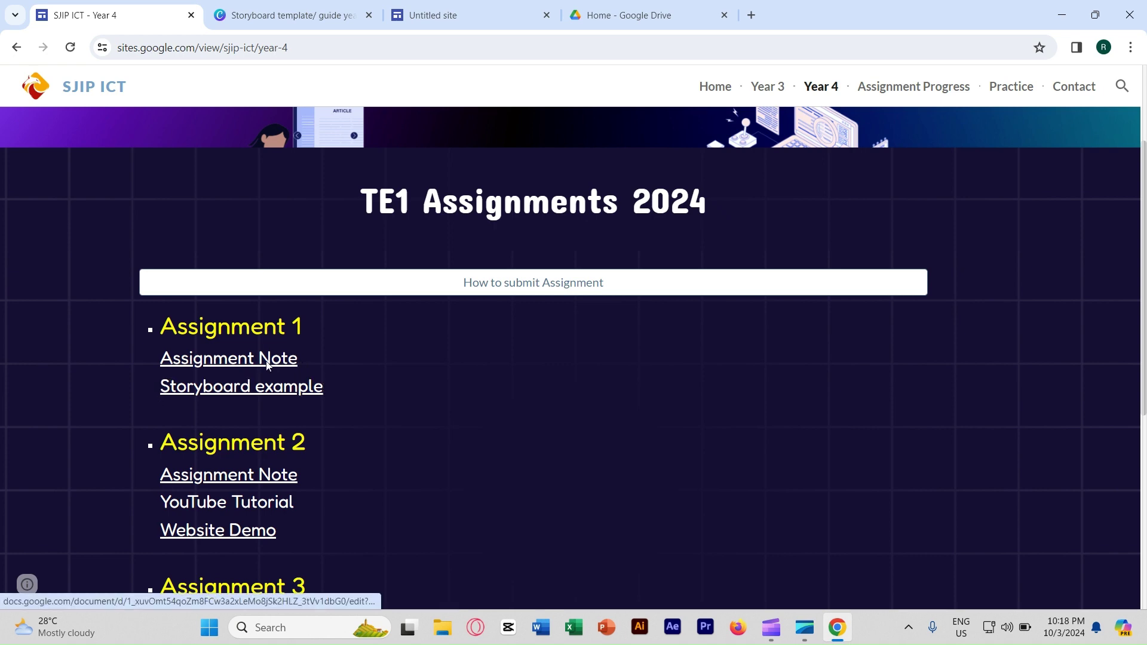
left_click(264, 360)
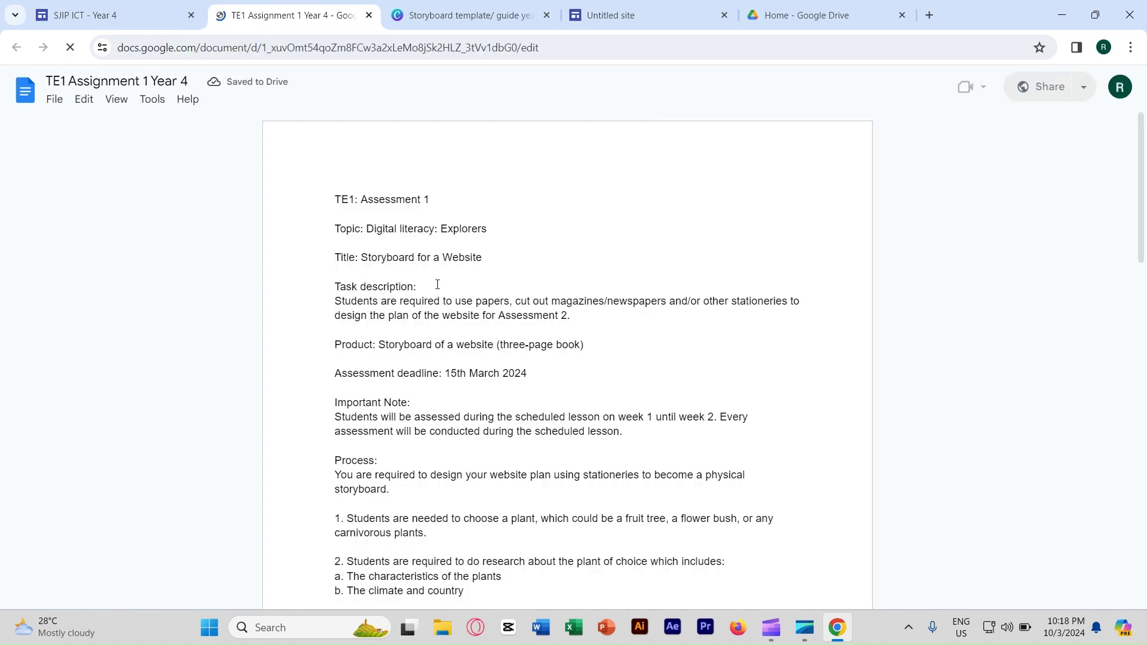
scroll(572, 452, "down", 1)
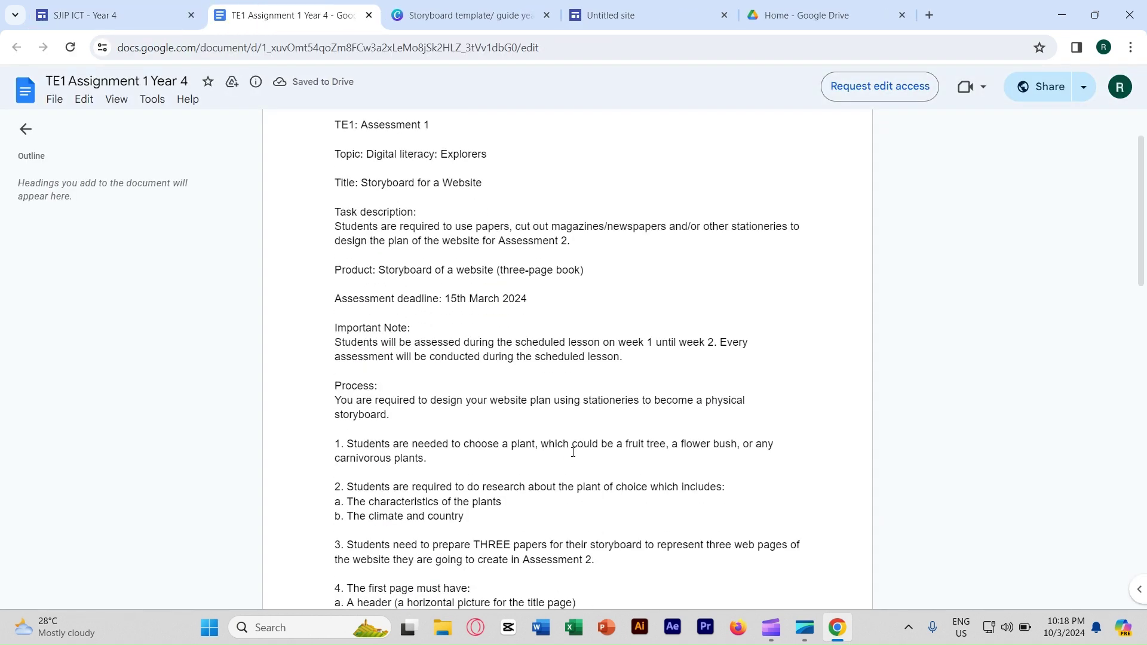
scroll(575, 448, "down", 2)
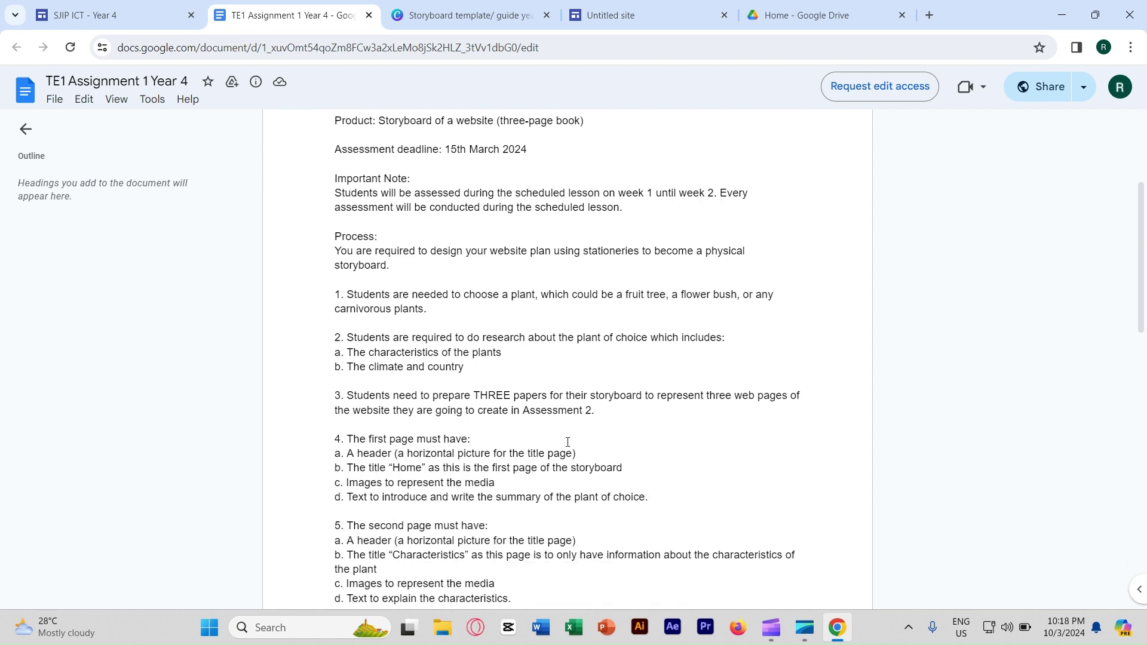
scroll(520, 469, "down", 6)
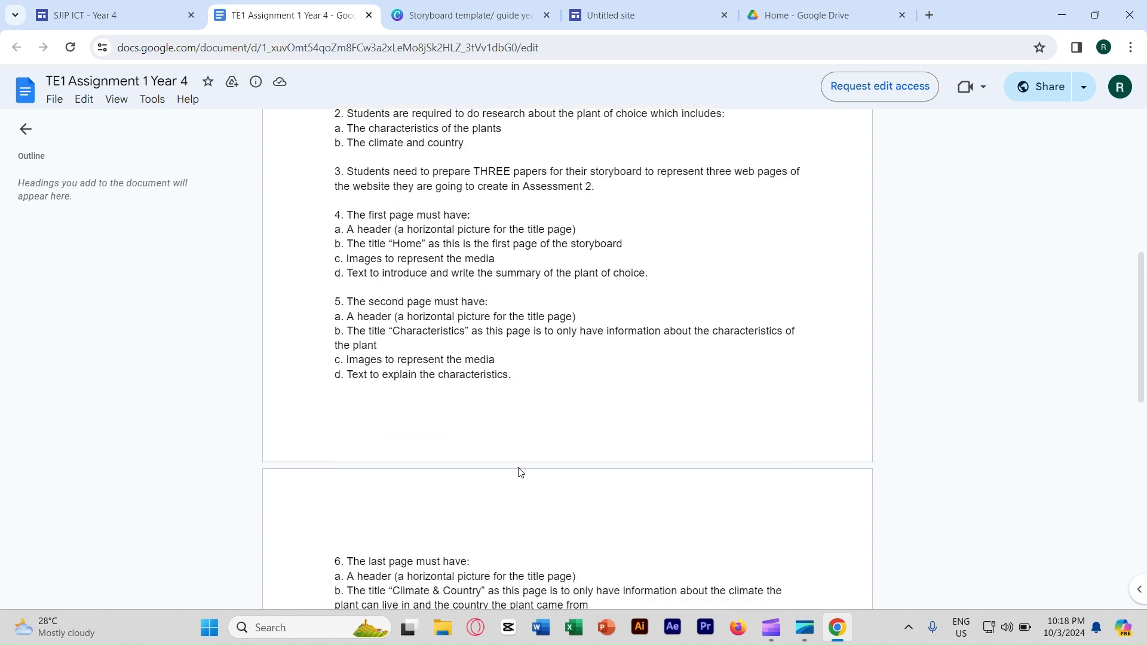
scroll(523, 461, "down", 3)
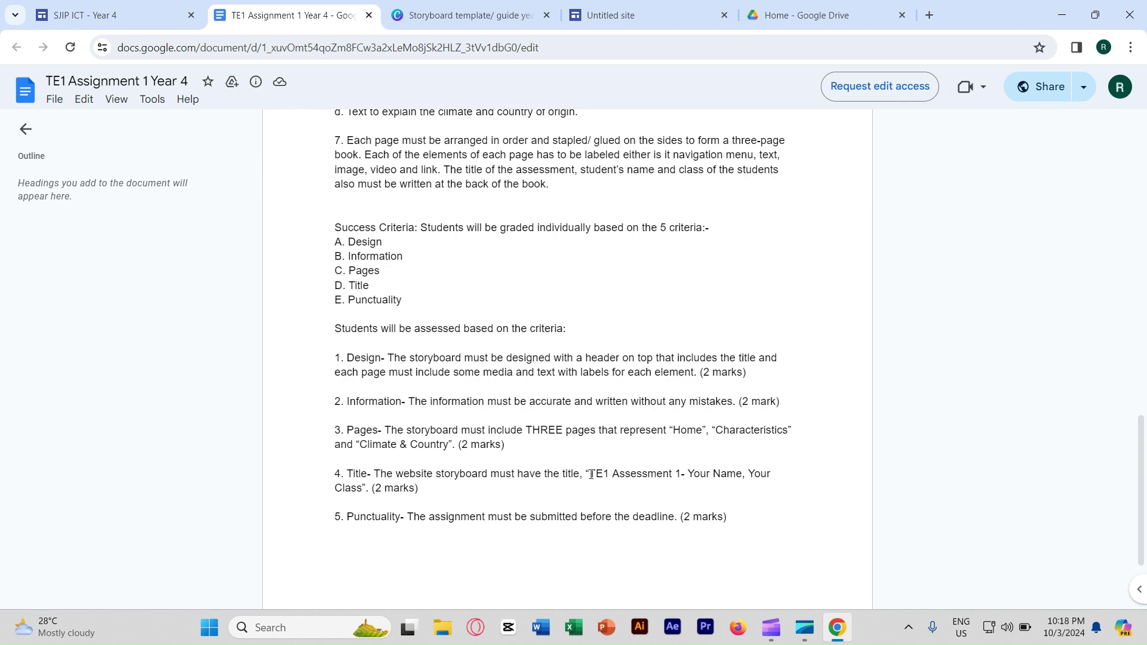
left_click_drag(601, 474, 361, 490)
key("ctrl+c")
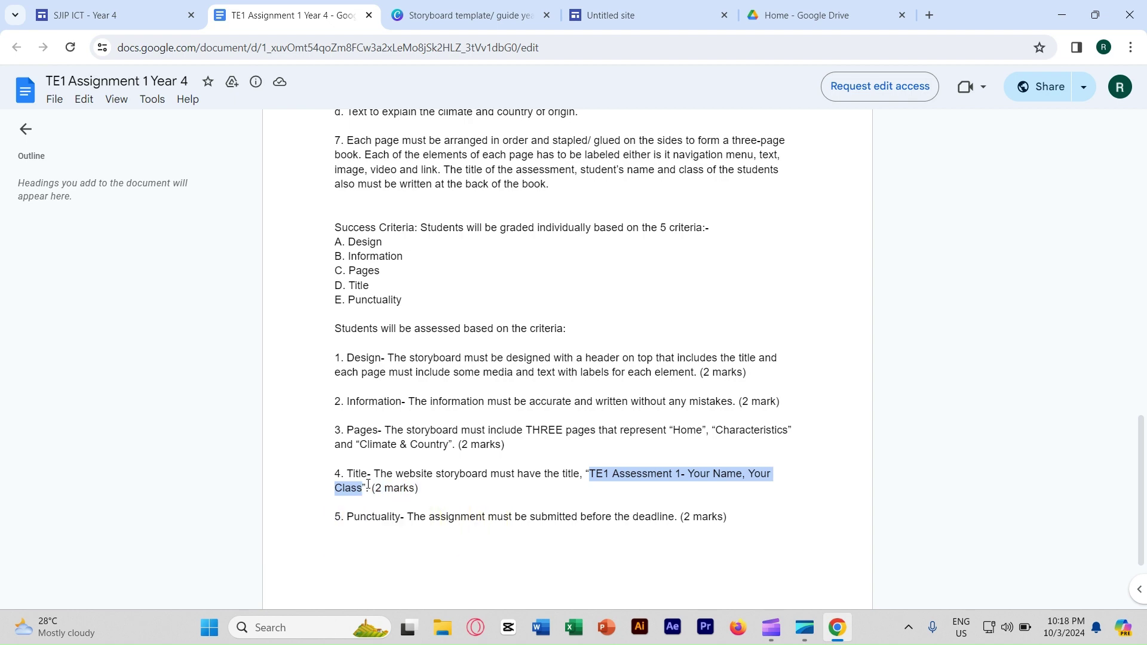
Rename the site using the copied title, "TE1 Assessment 1-", followed by the teacher's name and the class 4-1
left_click(593, 13)
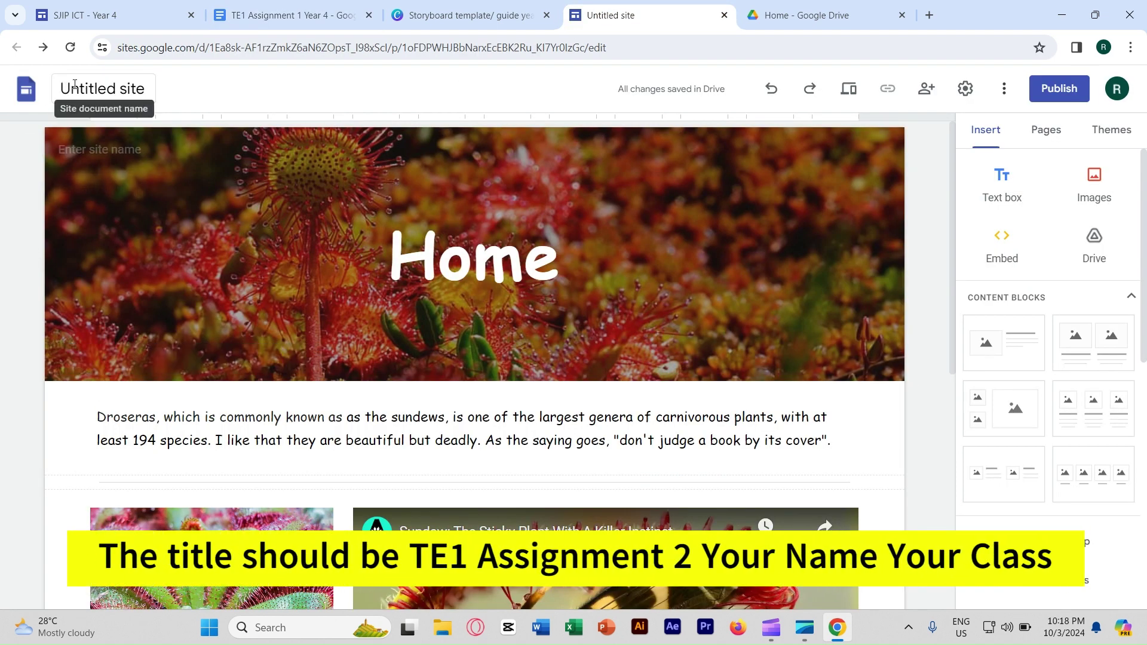
left_click(147, 89)
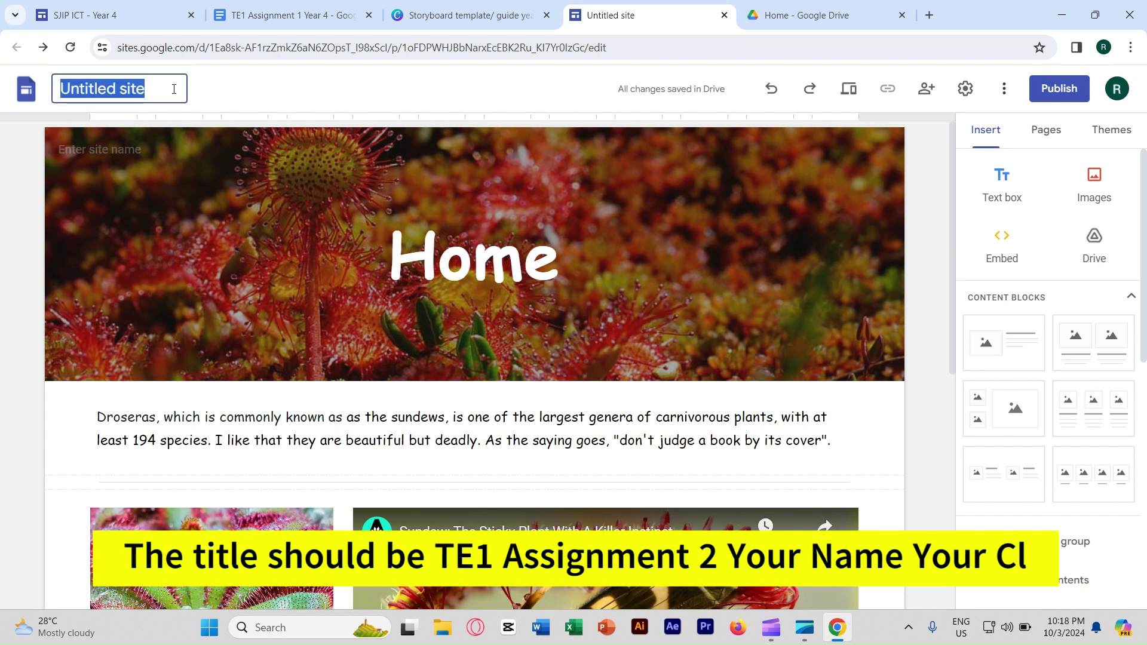
key("ctrl+v")
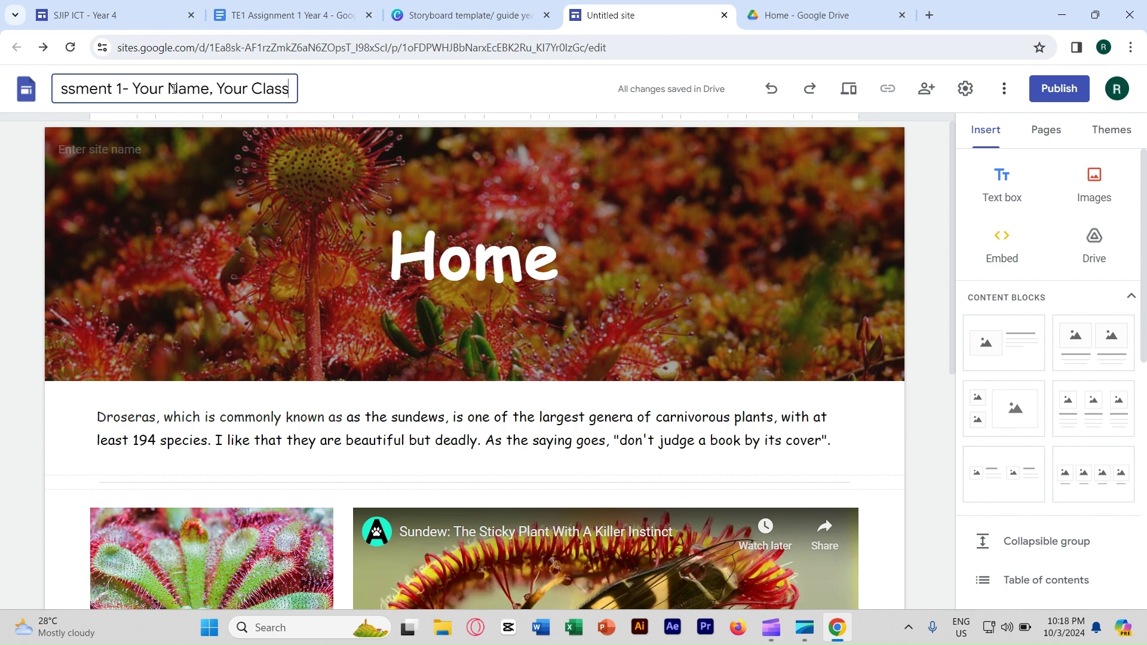
key("BackSpace")
key("BackSpace")
key("BackSpace")
key("BackSpace")
key("BackSpace")
key("BackSpace")
key("BackSpace")
key("BackSpace")
key("BackSpace")
key("BackSpace")
key("BackSpace")
key("BackSpace")
key("BackSpace")
key("BackSpace")
key("BackSpace")
key("BackSpace")
key("BackSpace")
key("BackSpace")
key("BackSpace")
key("BackSpace")
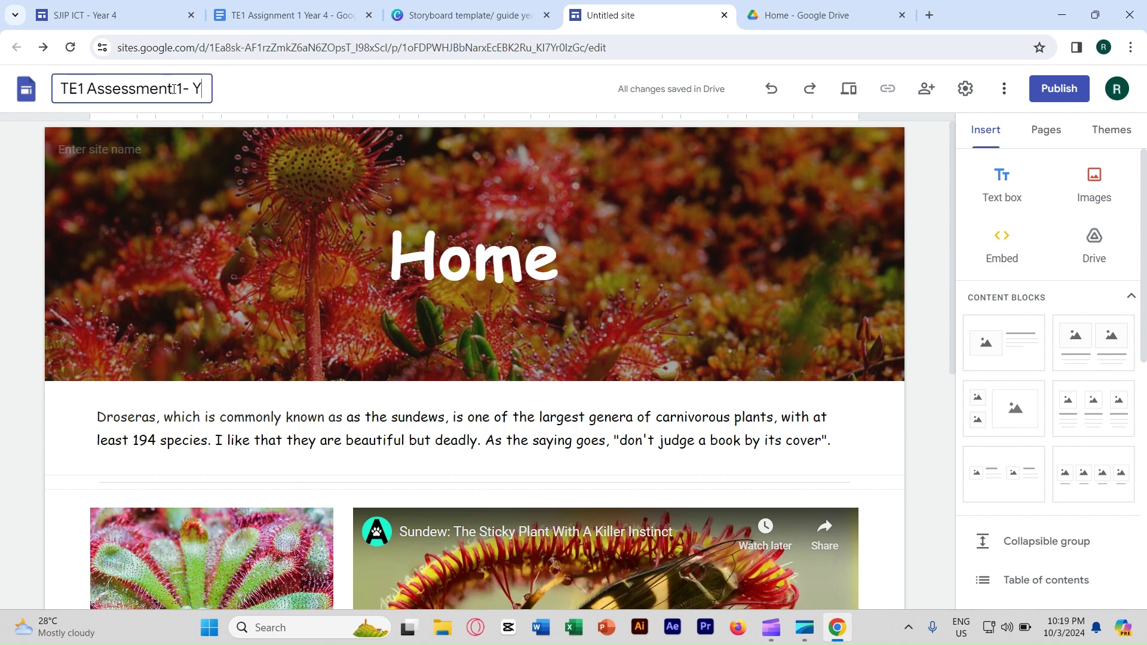
type("Ms. Laura")
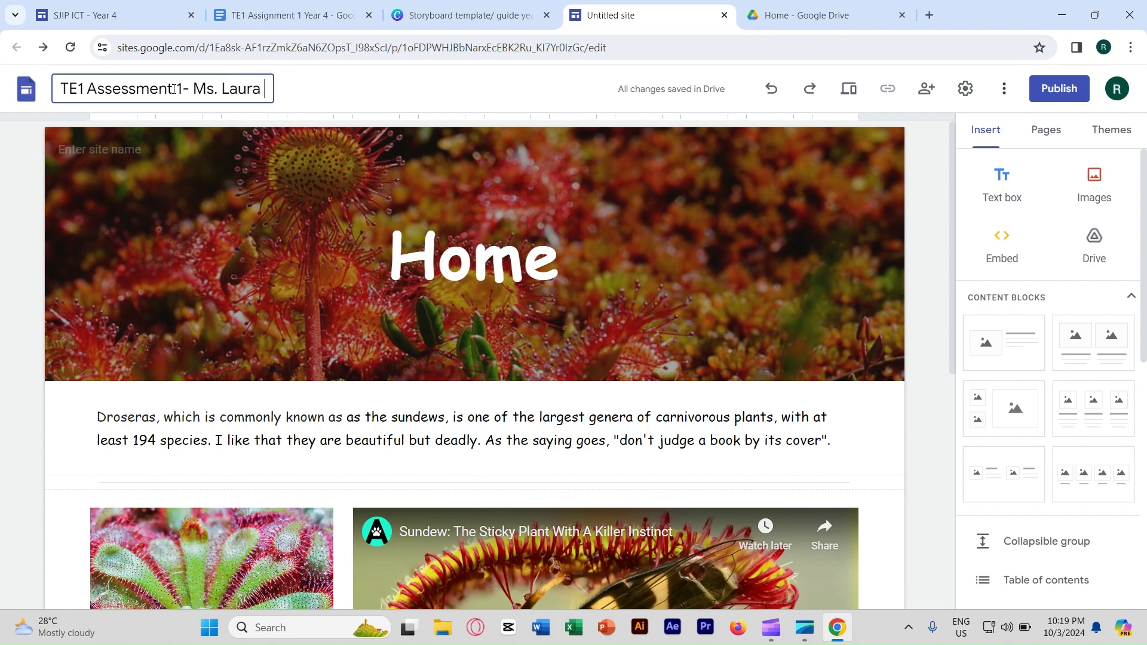
type(" 4-1")
left_click(344, 88)
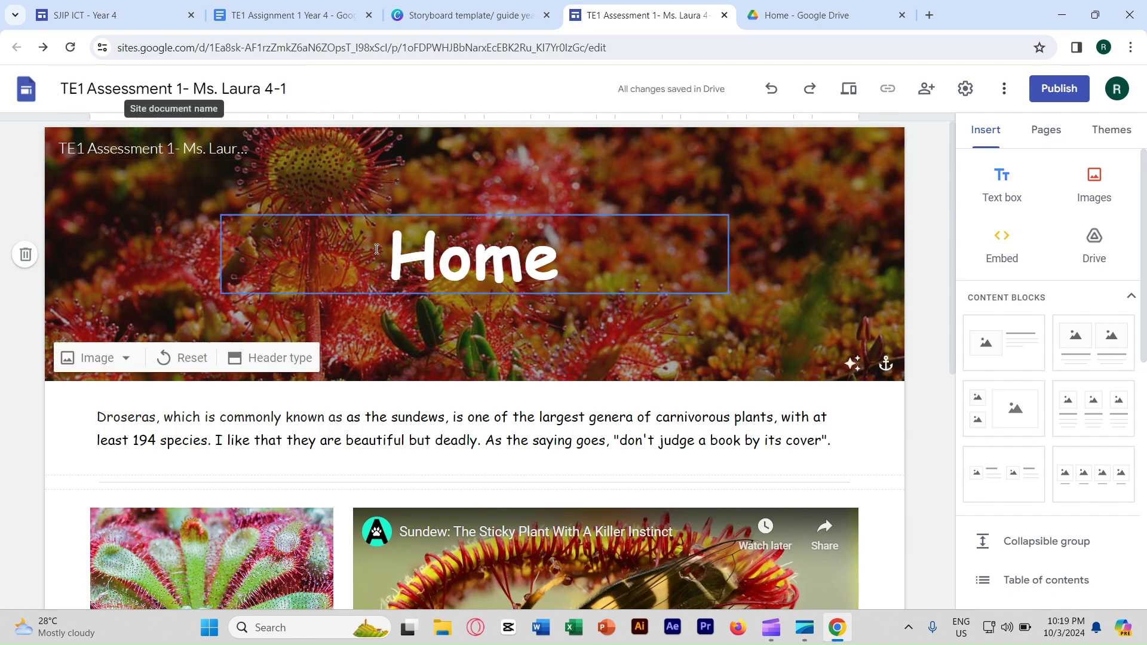
Check the storyboard's second page and add a new page named "Characteristics" to the site
scroll(756, 344, "down", 7)
scroll(756, 349, "up", 7)
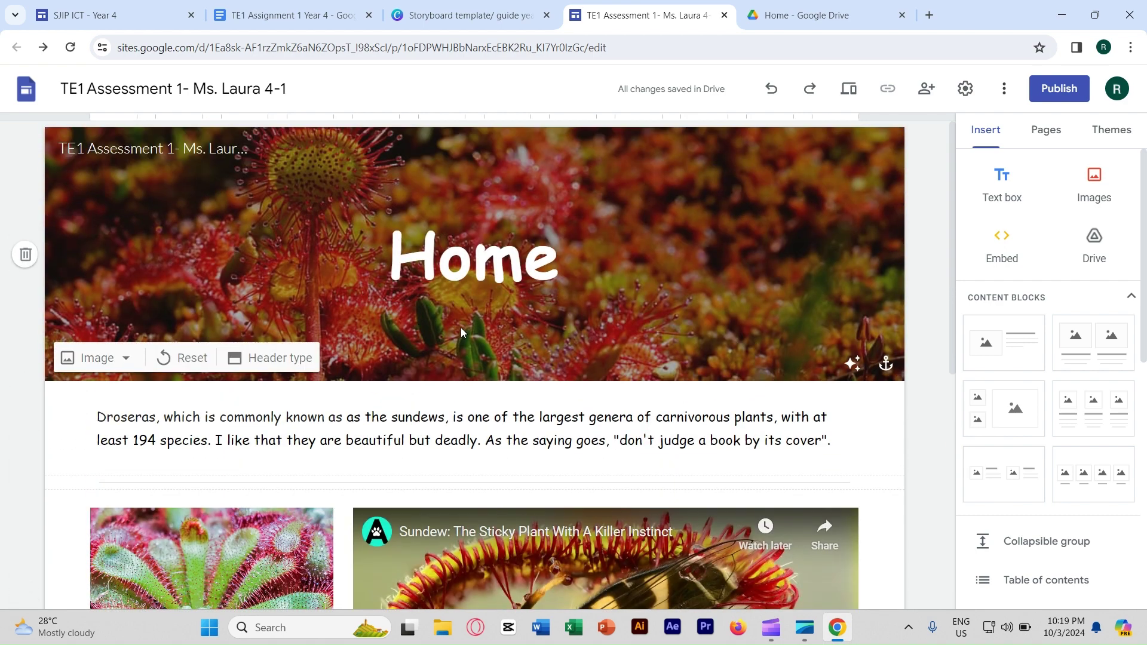
left_click(1044, 140)
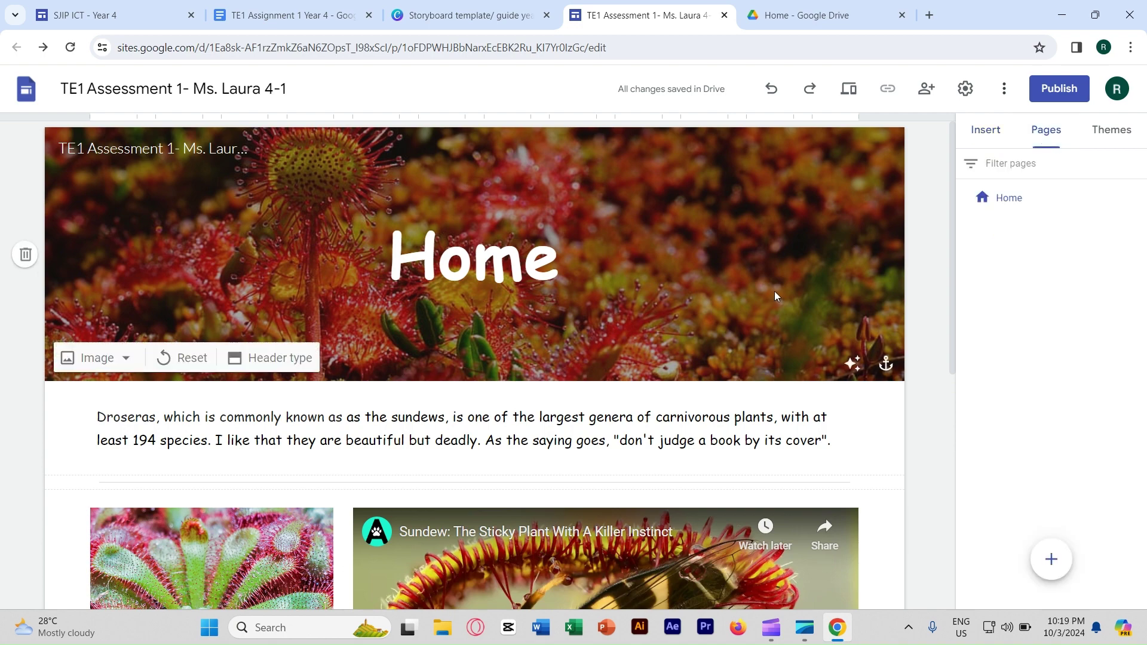
left_click(484, 19)
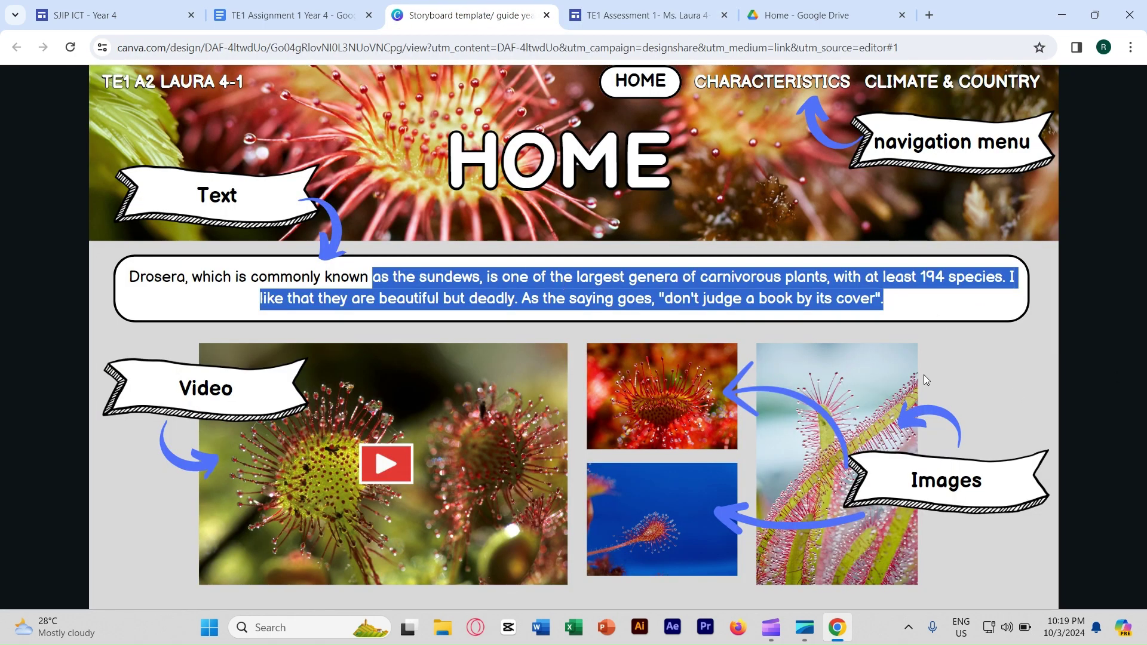
left_click(959, 356)
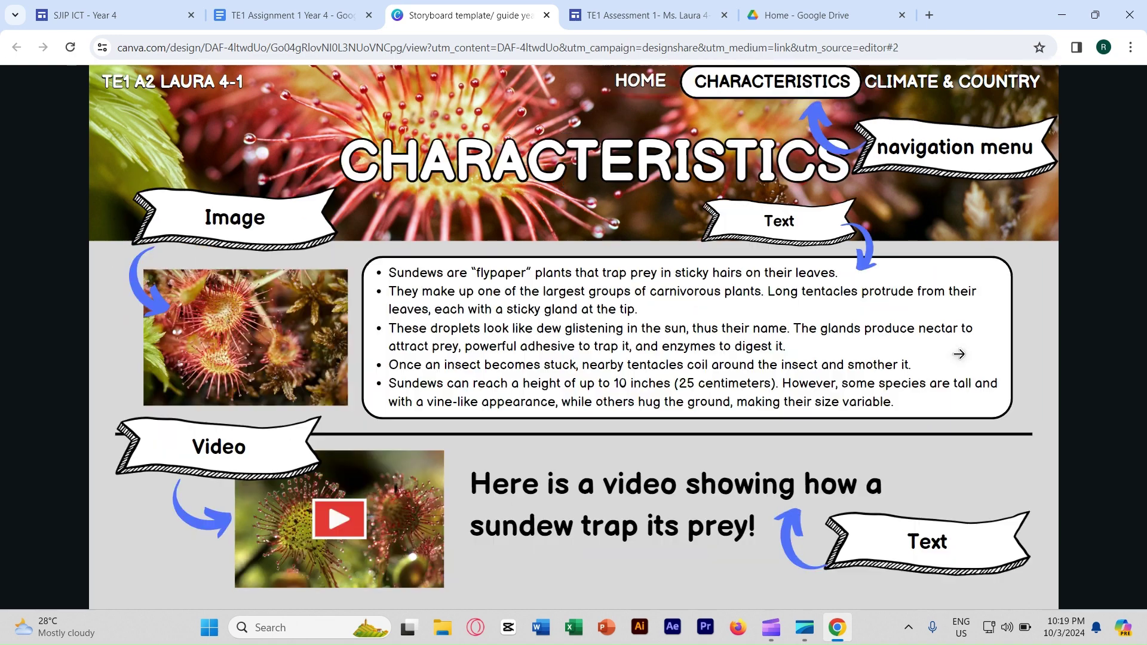
left_click(957, 353)
key("ctrl+Tab")
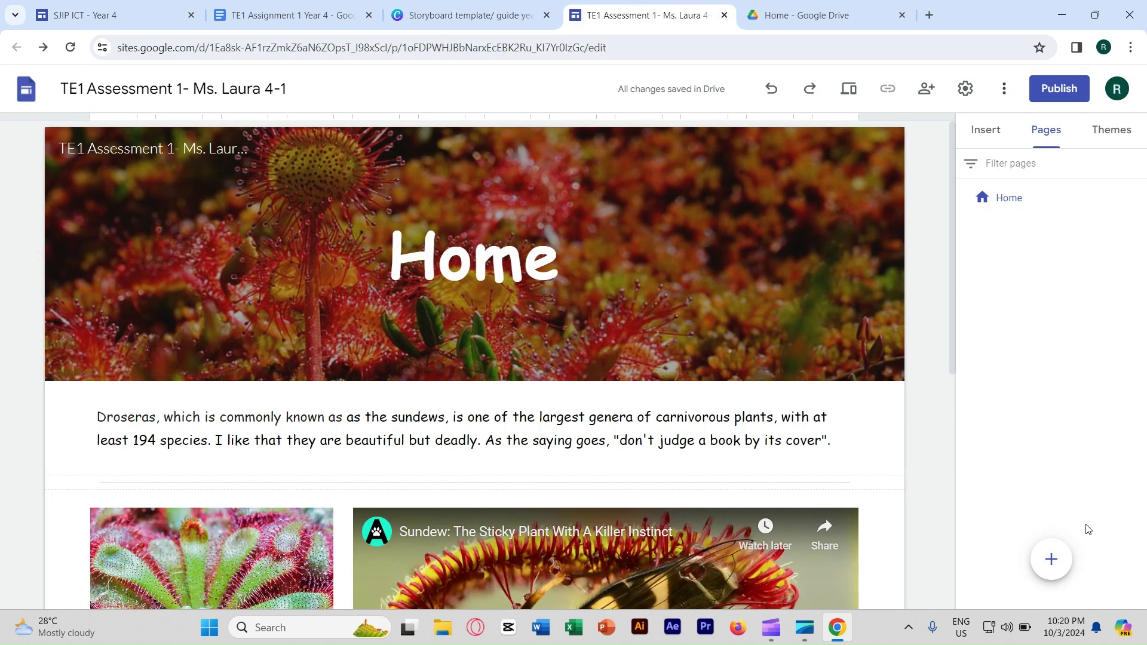
mouse_move(1051, 560)
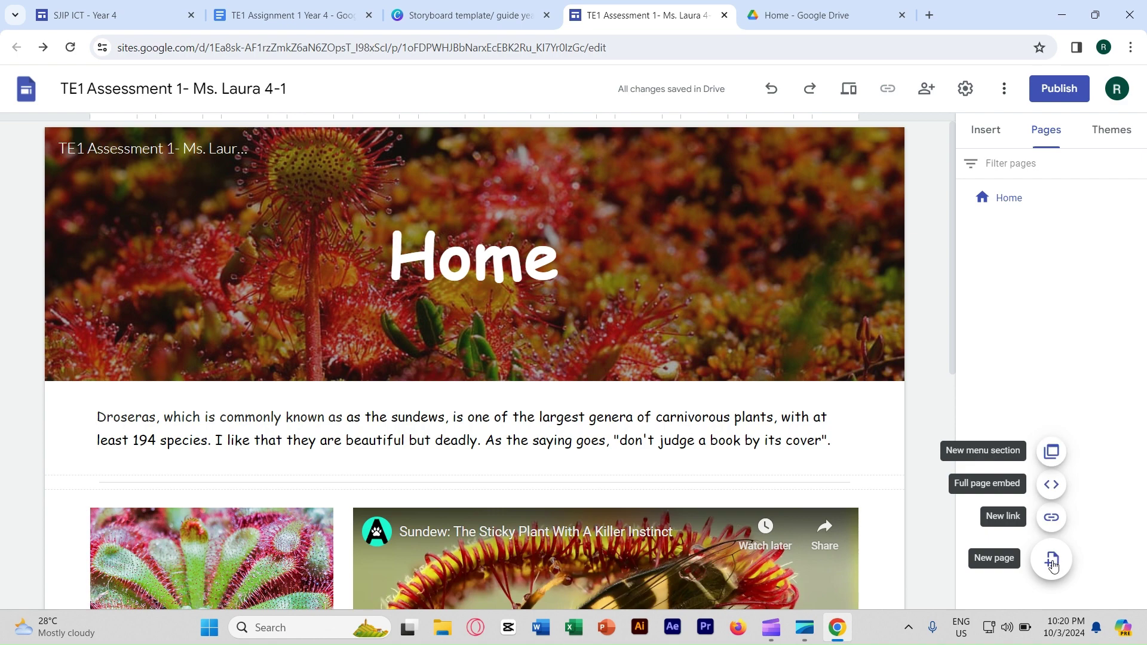
left_click(1052, 564)
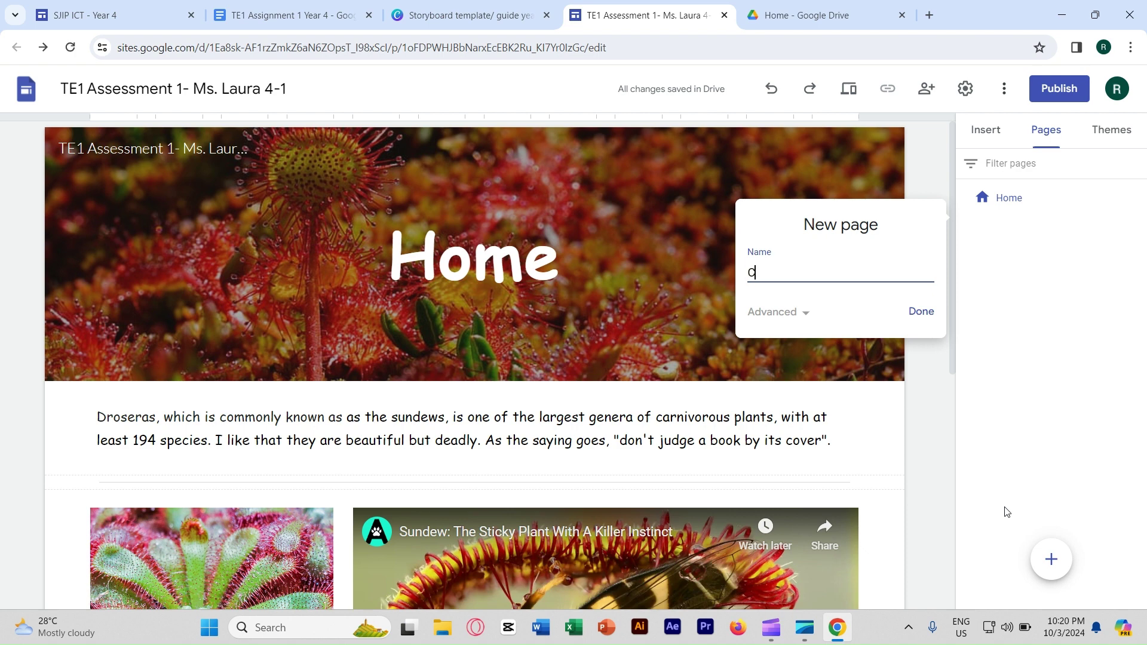
type("Characteristics")
left_click(929, 313)
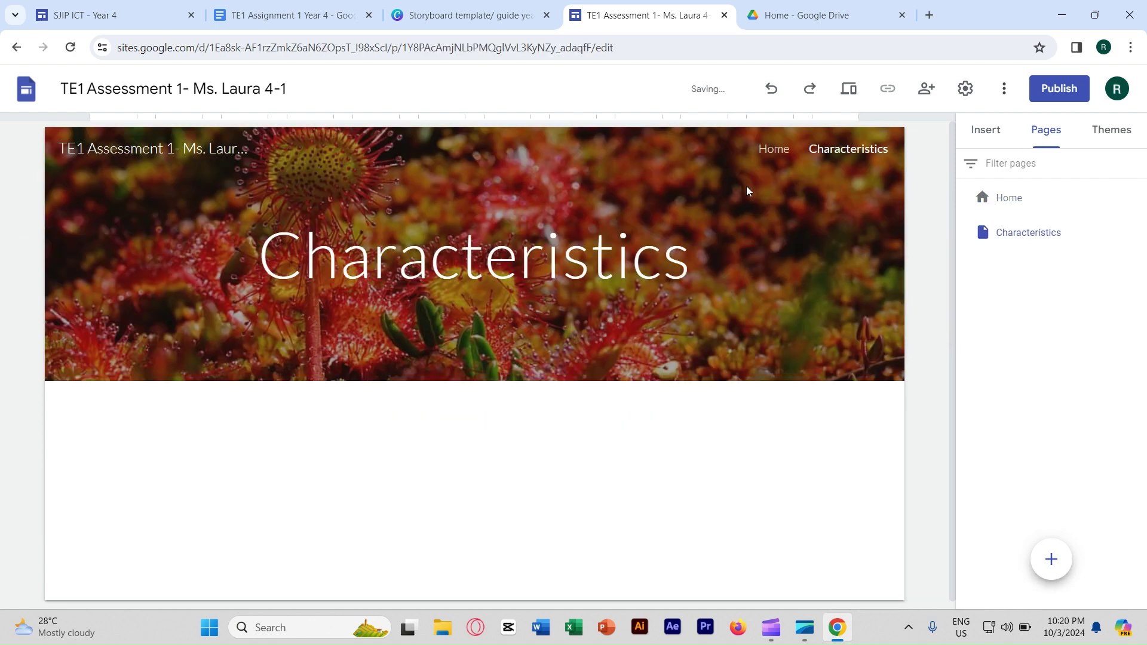
Format the Characteristics page title in bold Comic Sans MS
double_click(677, 268)
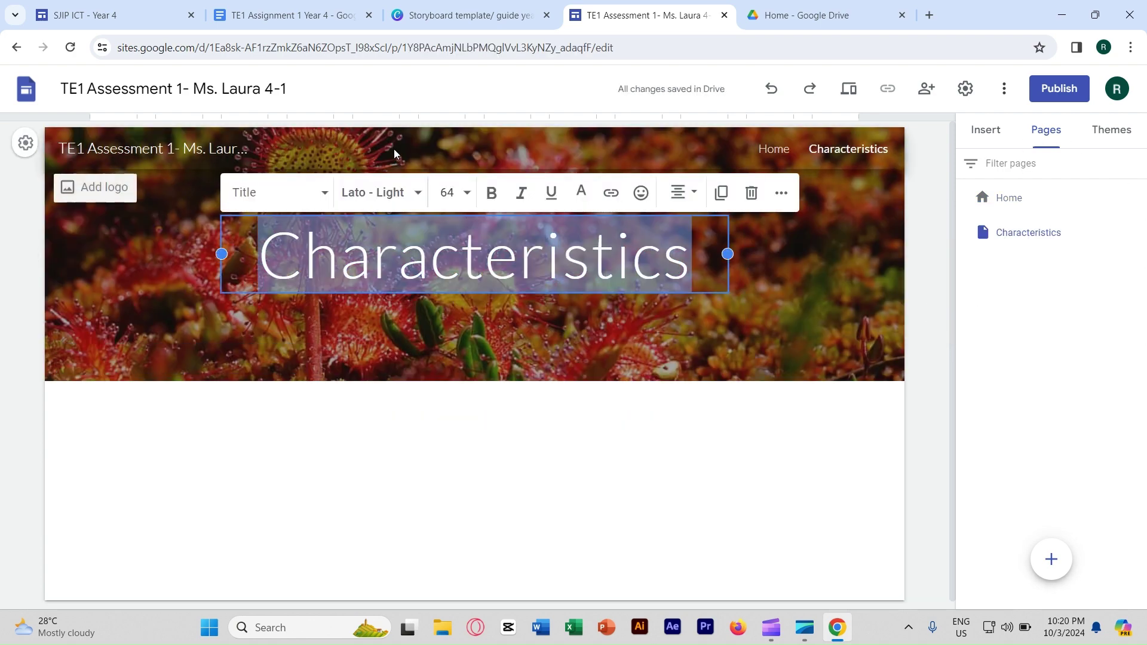
left_click(400, 199)
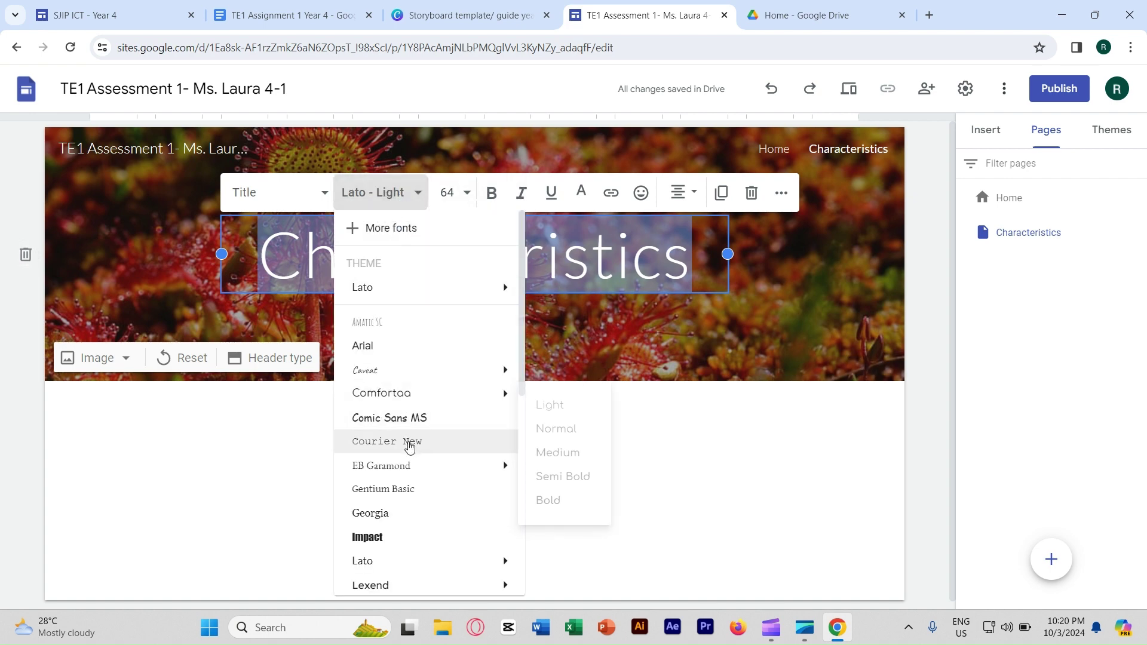
left_click(424, 420)
left_click(491, 192)
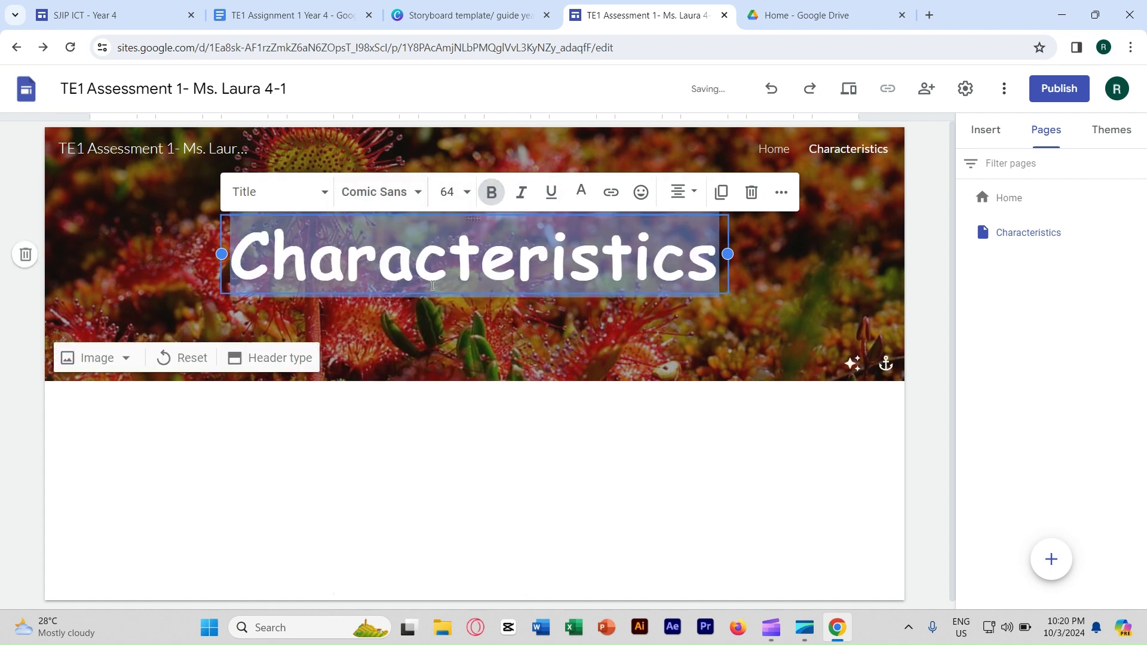
left_click(466, 470)
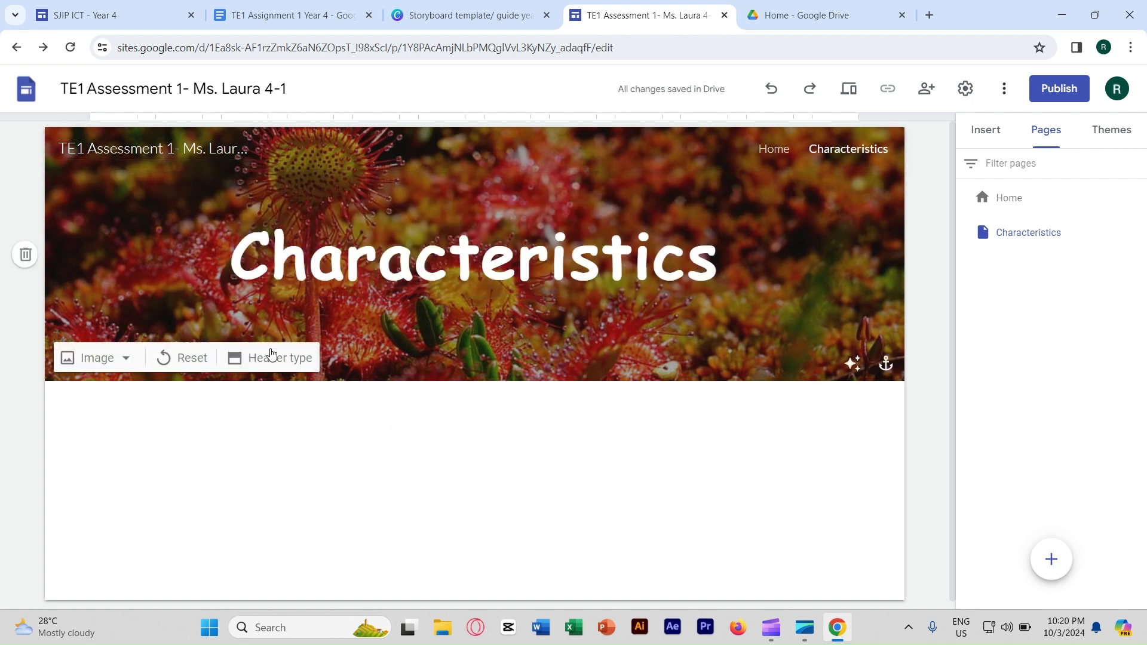
Check the storyboard's second page, add an image-beside-text content block below the Characteristics header, and compare the layout with the storyboard
left_click(468, 14)
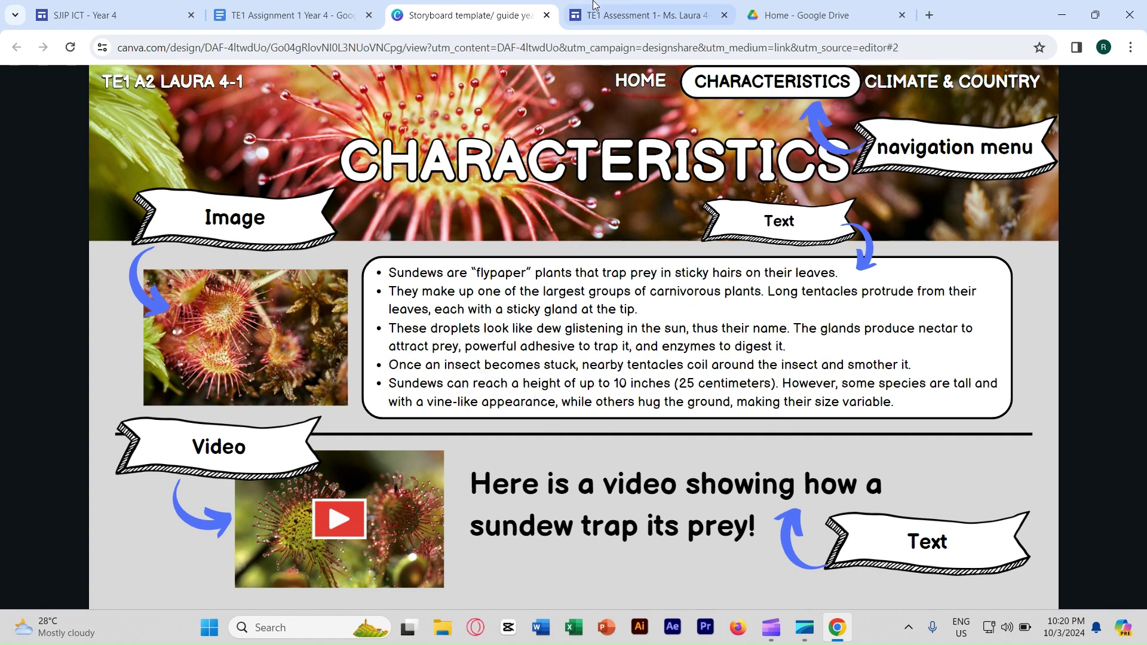
mouse_move(634, 22)
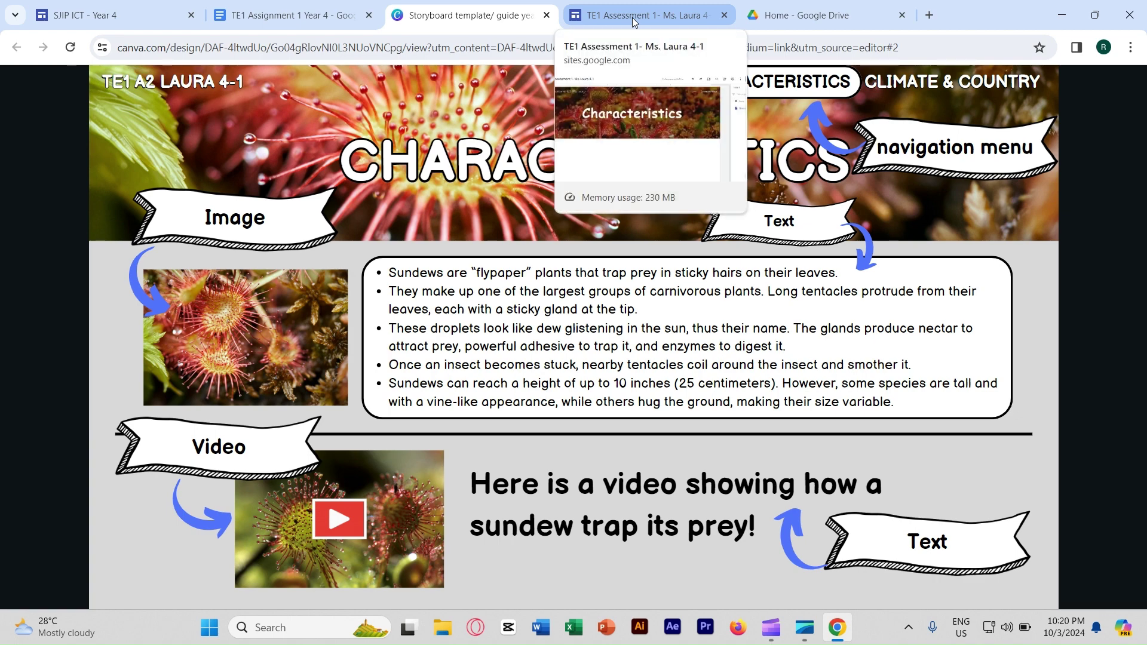
left_click(634, 22)
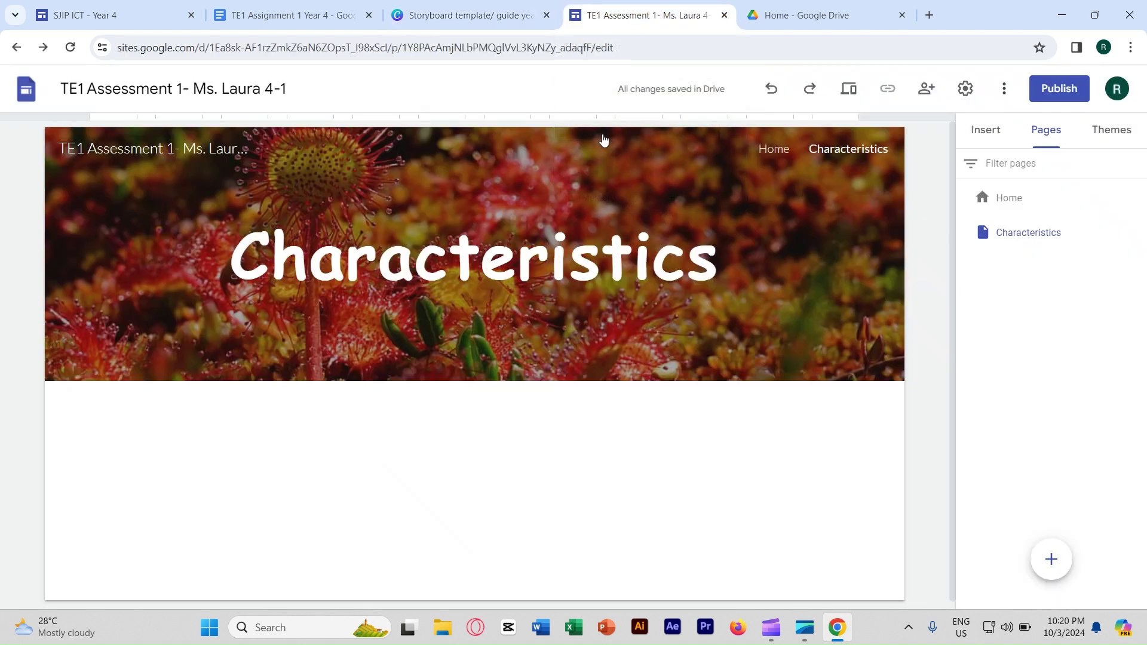
left_click(989, 136)
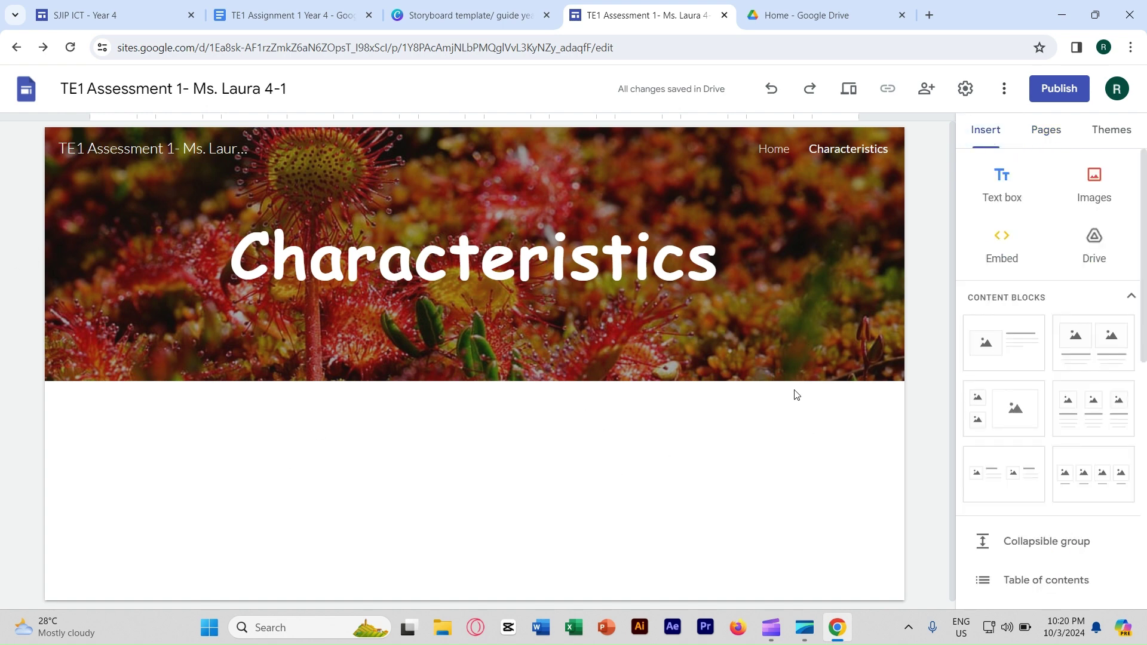
left_click(1008, 359)
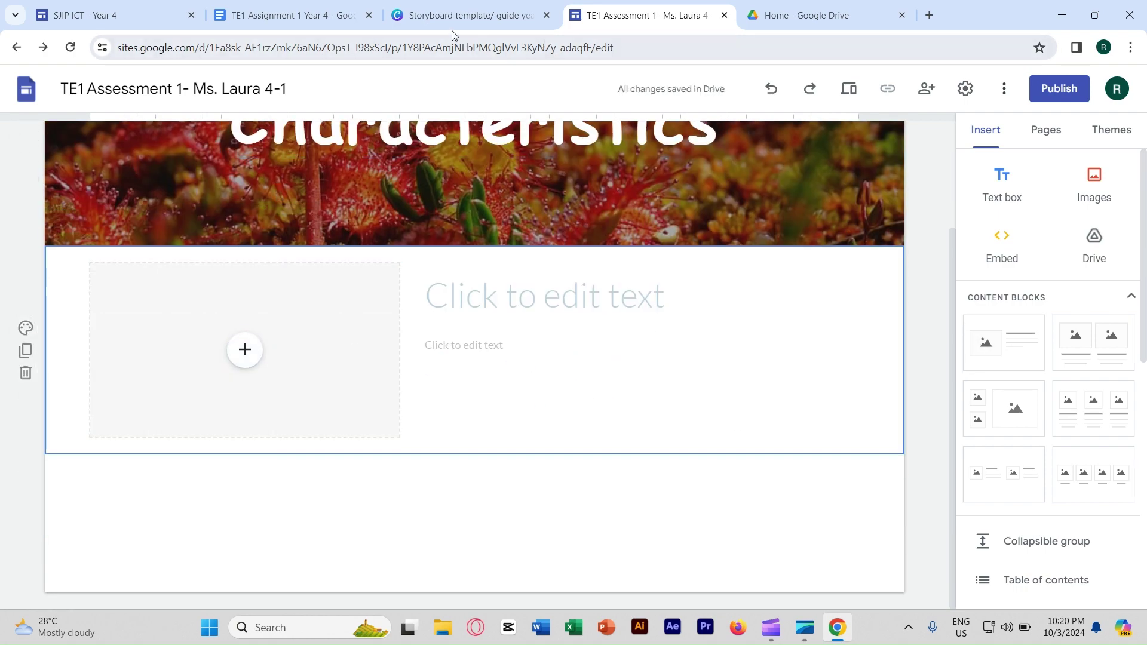
left_click(463, 15)
left_click(627, 16)
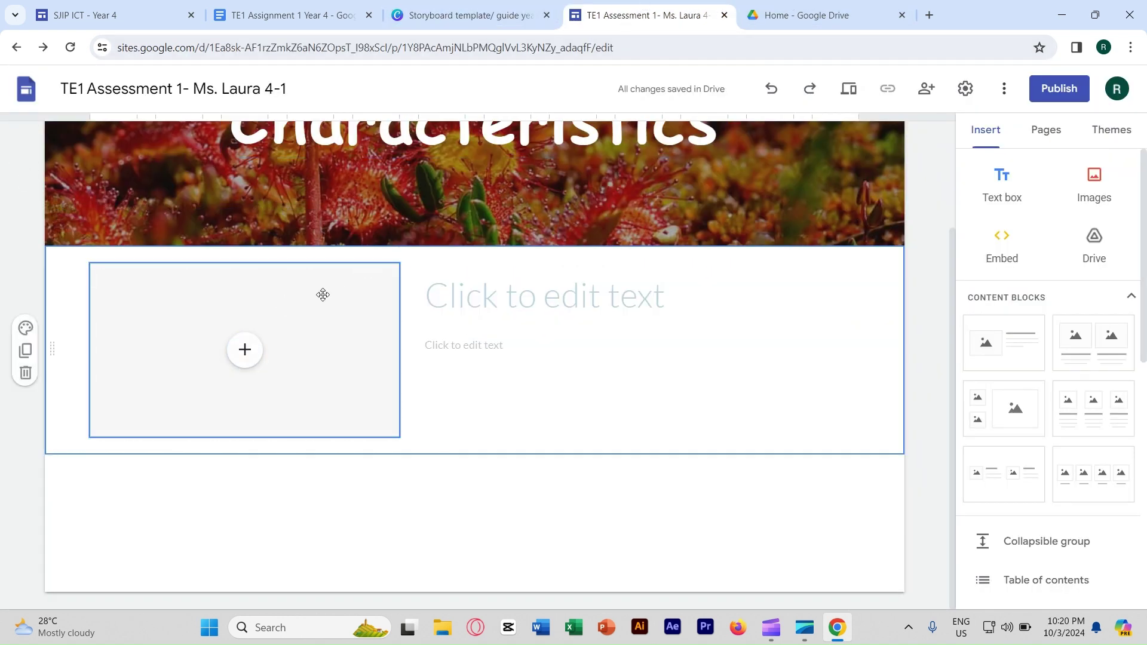
left_click(498, 13)
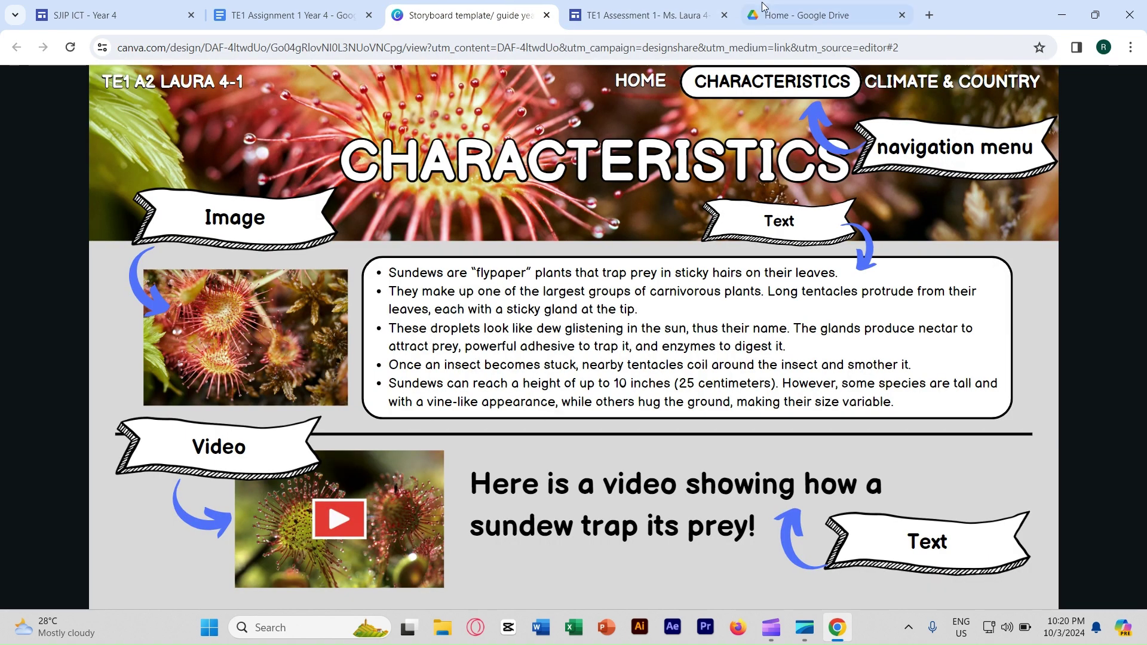
left_click(642, 12)
Fill the block's image placeholder with a close-up of green sundew leaves found by searching Google Images for "sundews"
right_click(258, 358)
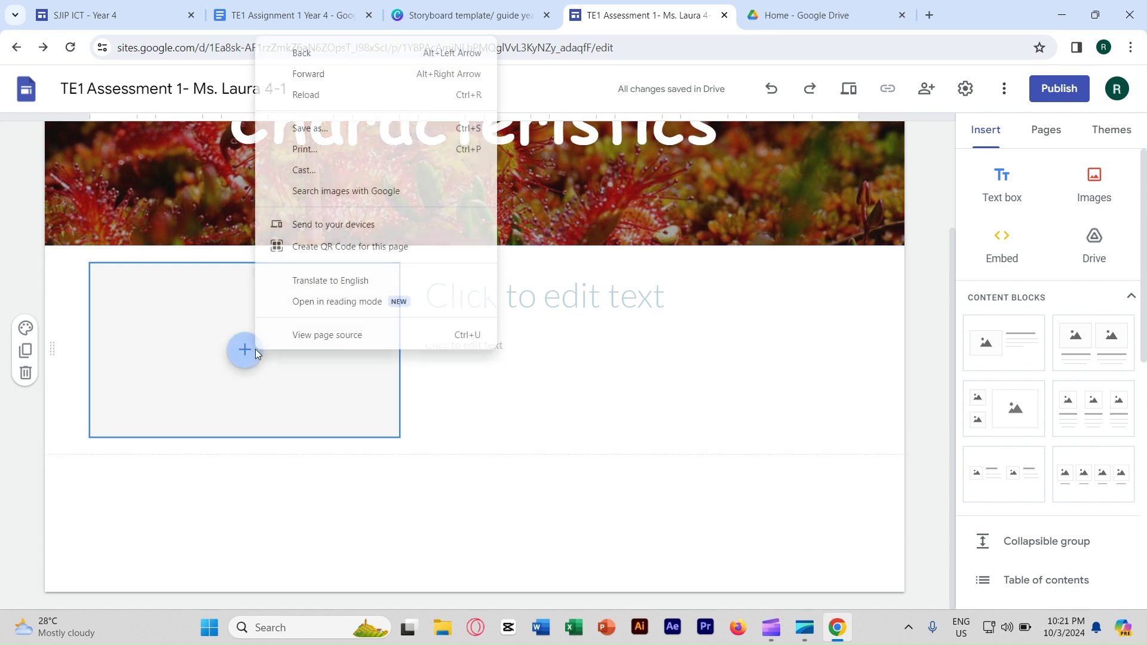
left_click(239, 358)
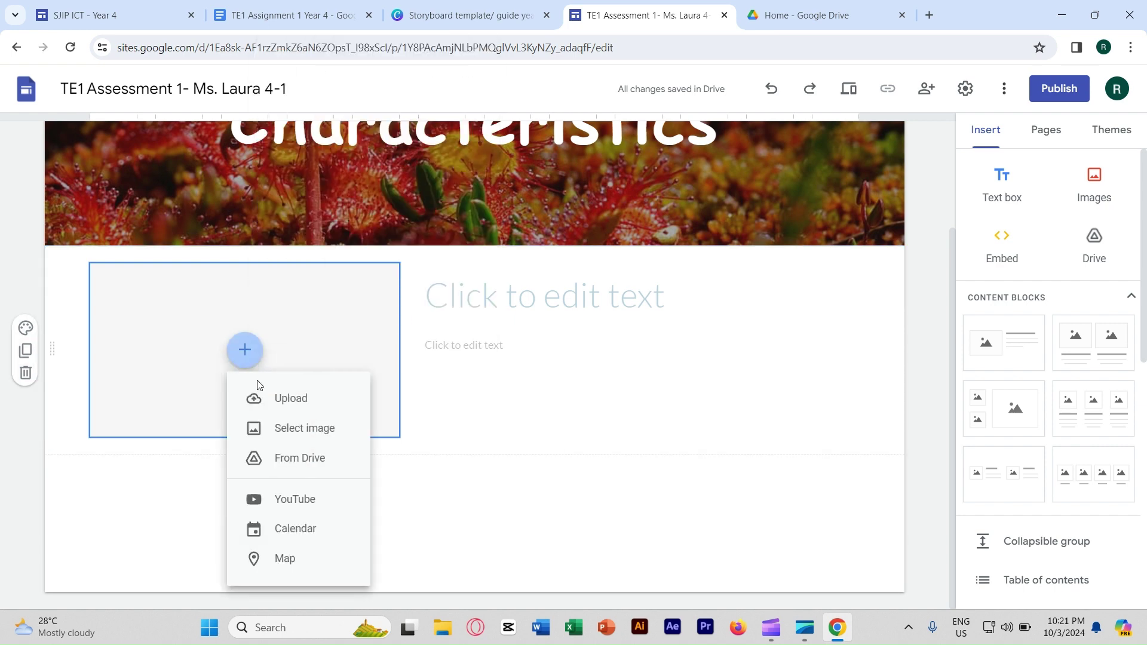
left_click(300, 429)
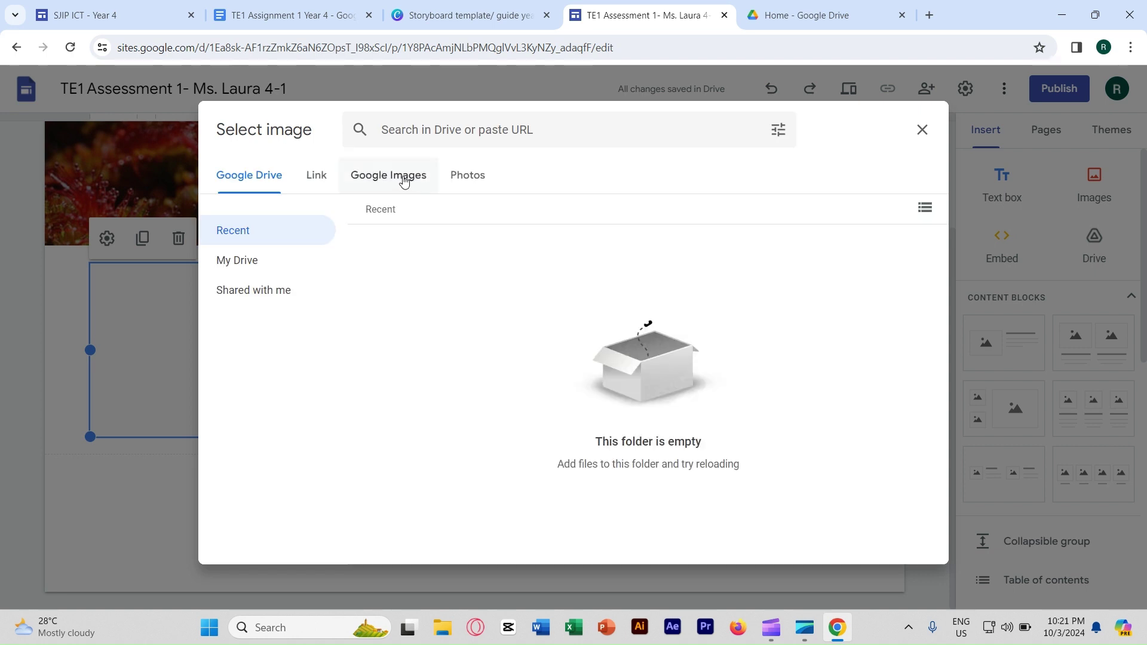
left_click(404, 181)
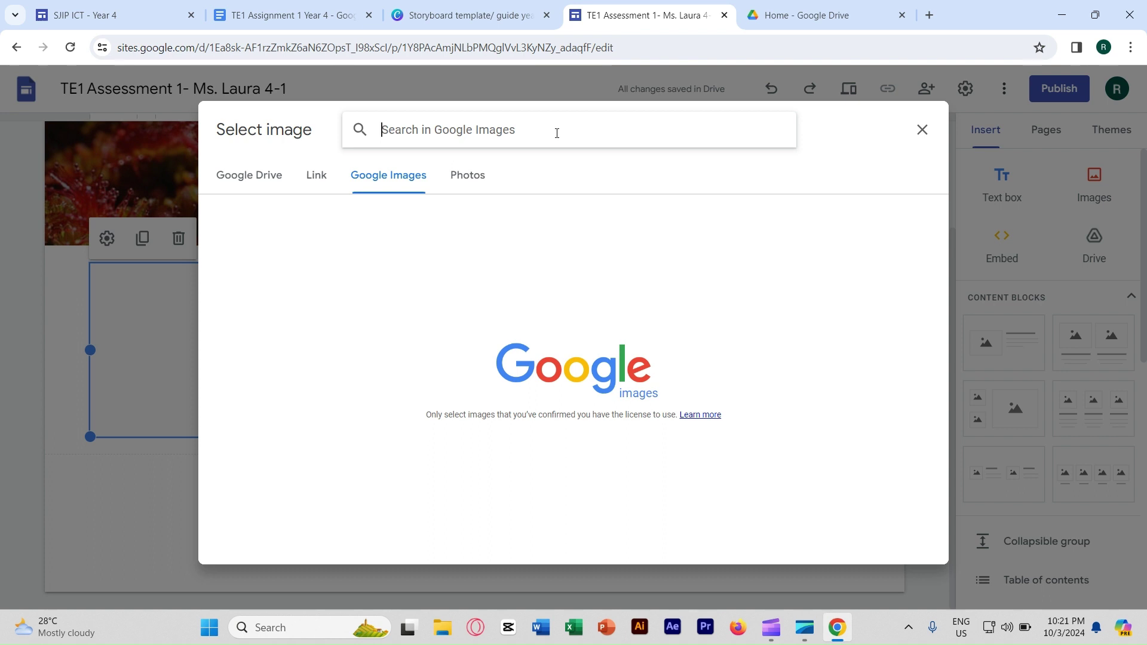
type("sunde")
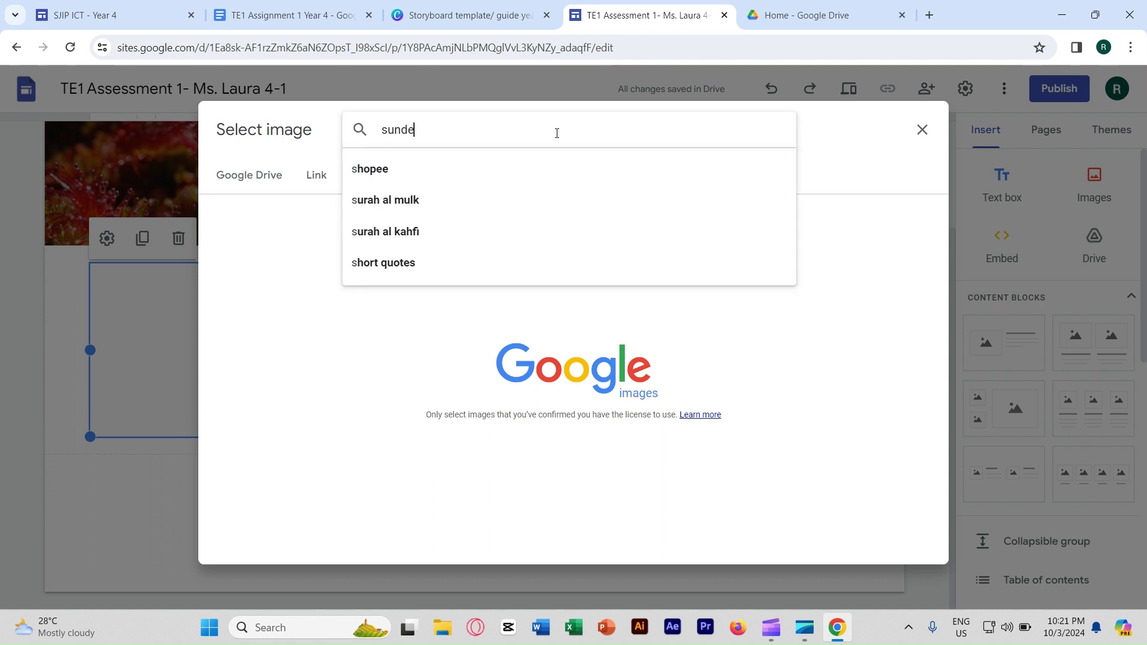
type("dews")
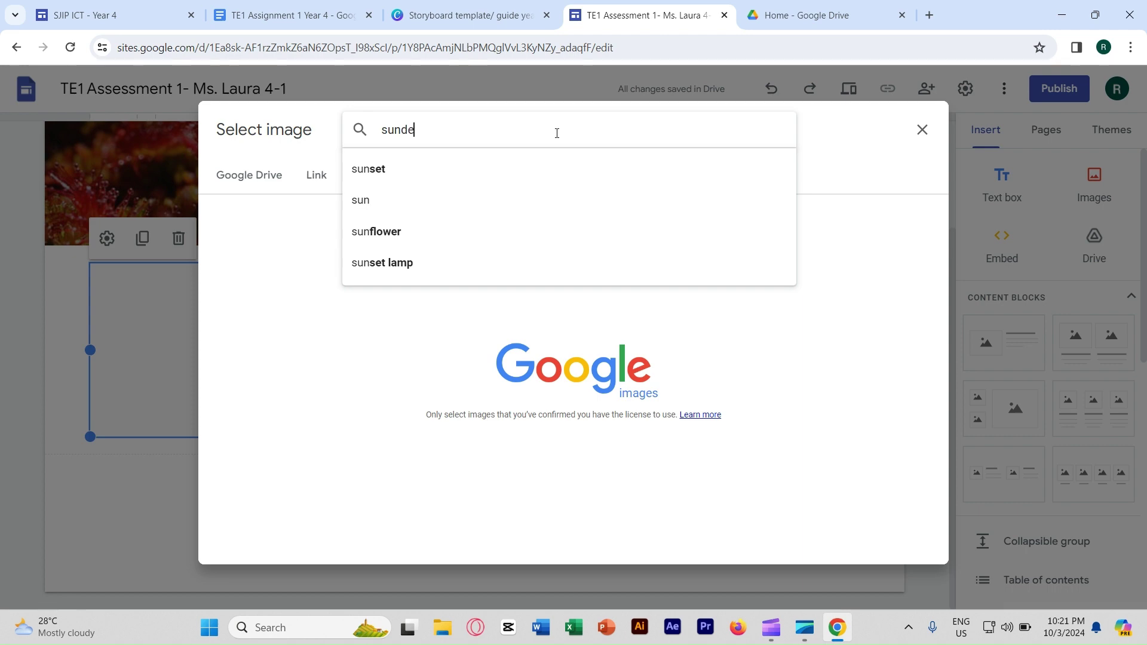
key("Return")
scroll(519, 340, "down", 3)
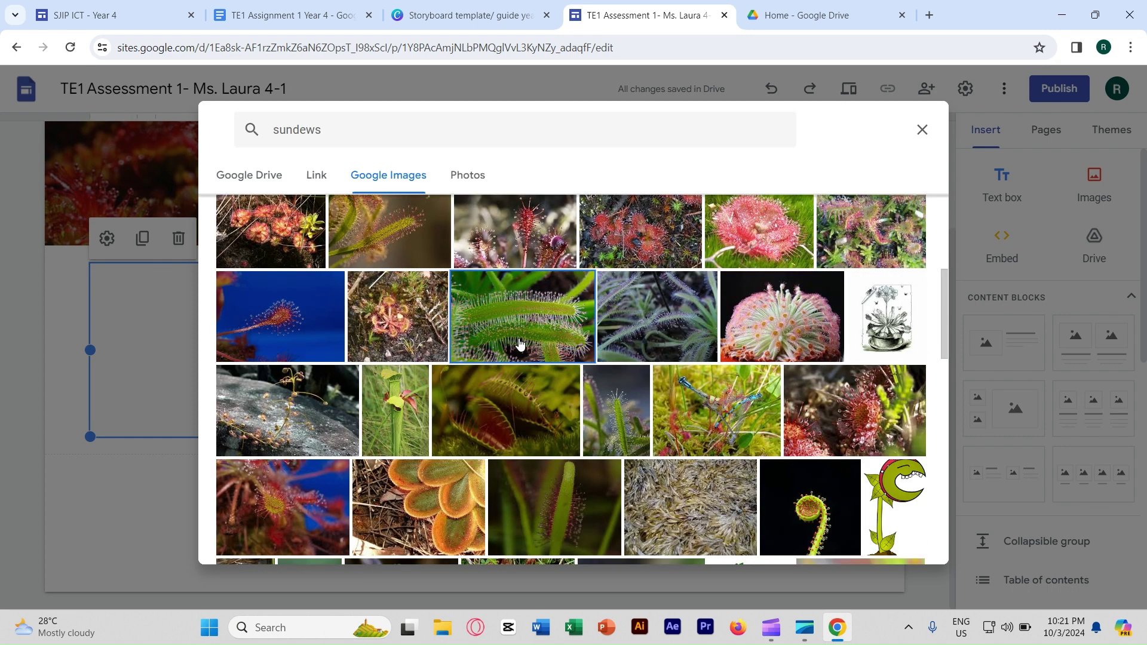
left_click(520, 340)
left_click(935, 544)
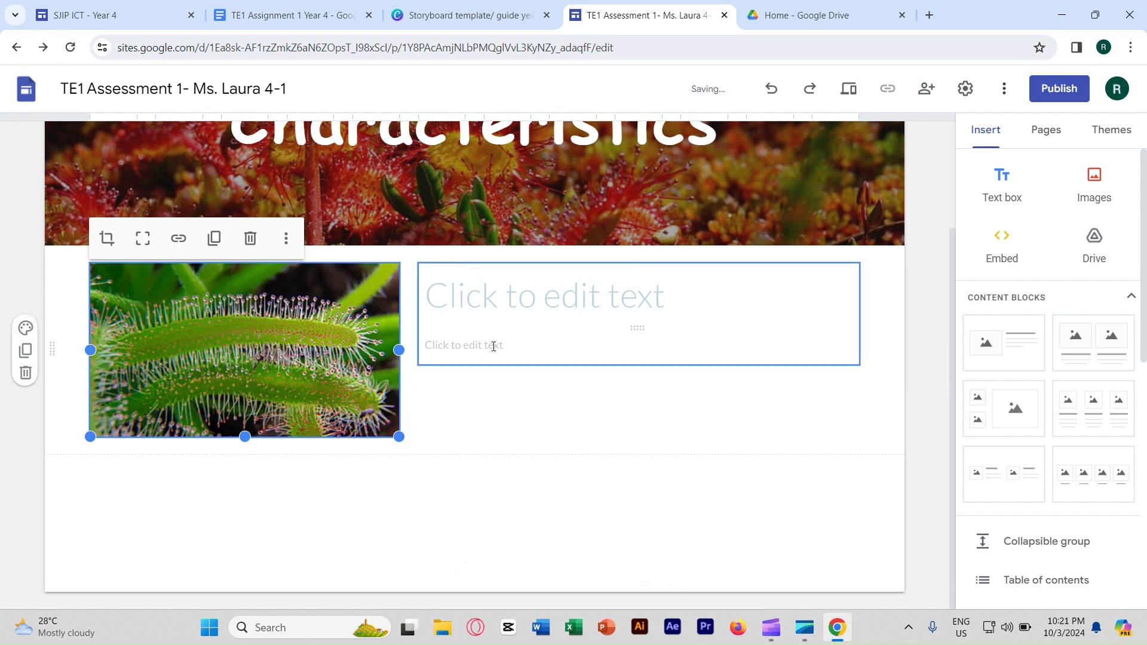
Delete the title text placeholder beside the sundew image and review the storyboard's text for this section
left_click(662, 301)
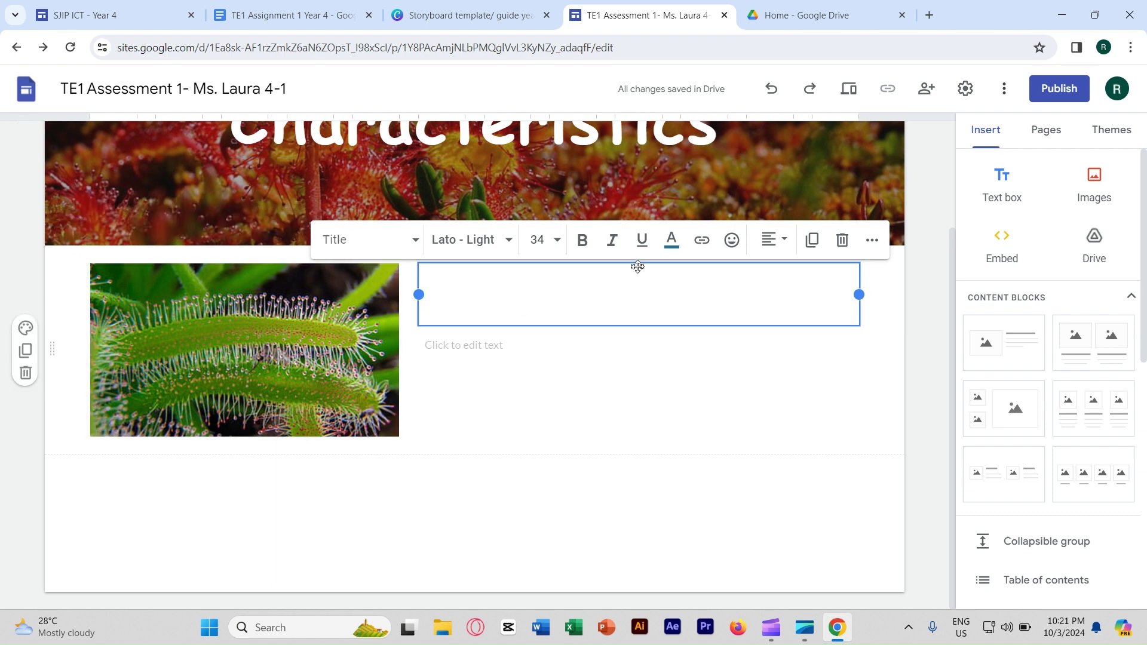
left_click(842, 240)
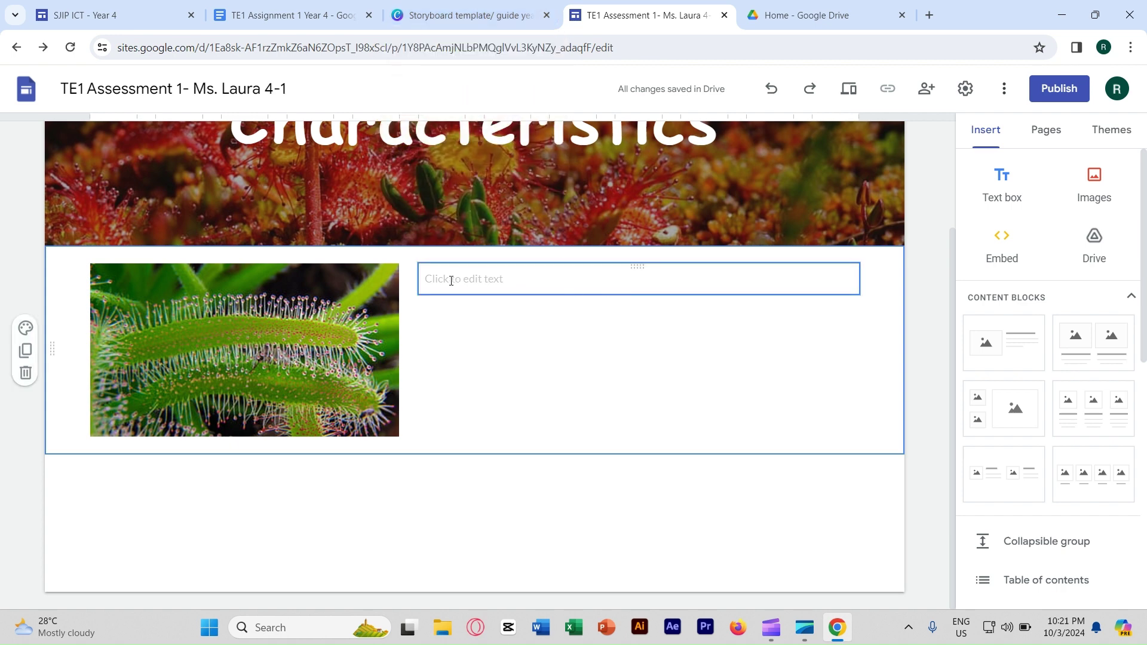
left_click(439, 18)
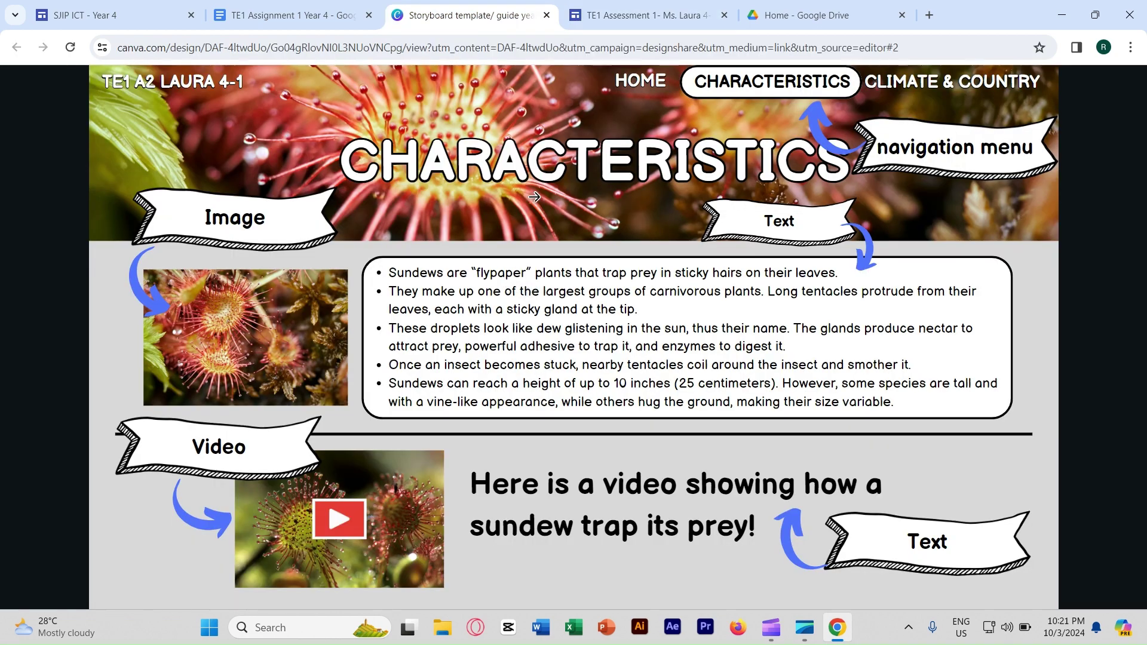
left_click(650, 16)
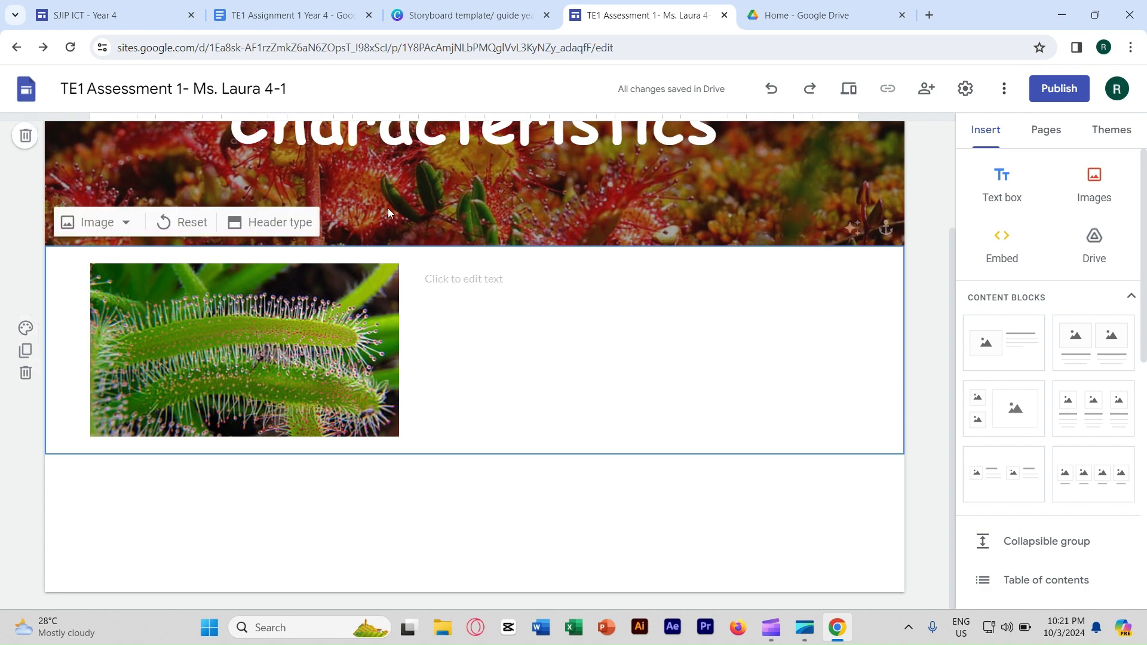
Fill the text box beside the image with the storyboard's five sundew facts as a bulleted list in Comic Sans size 12
left_click(463, 16)
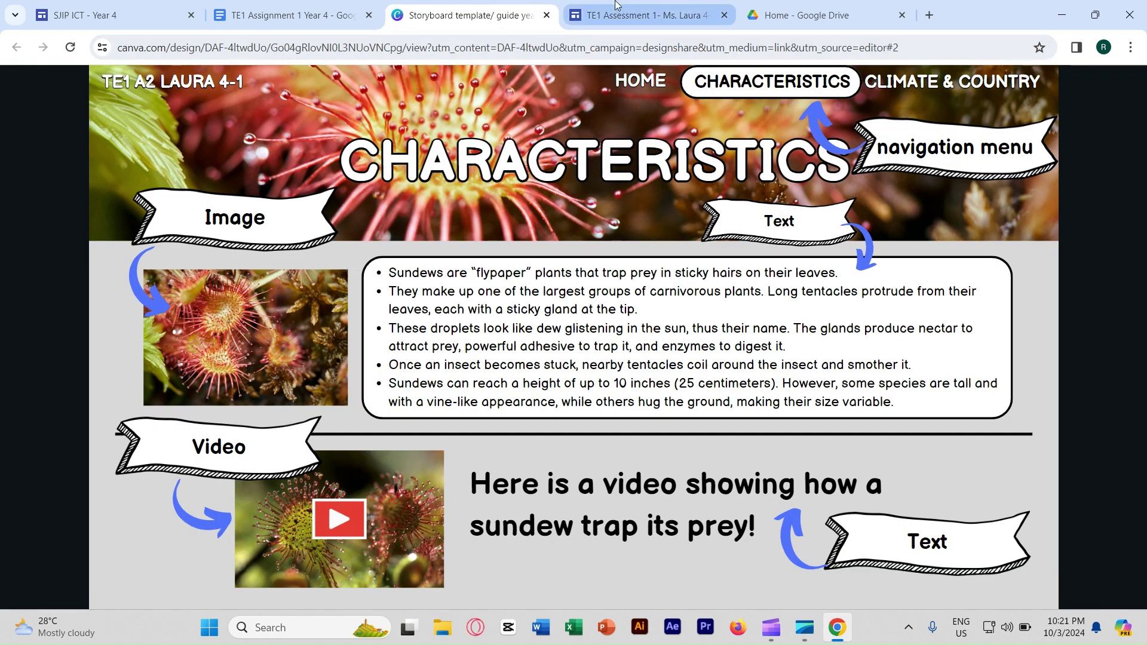
left_click(650, 17)
left_click(497, 285)
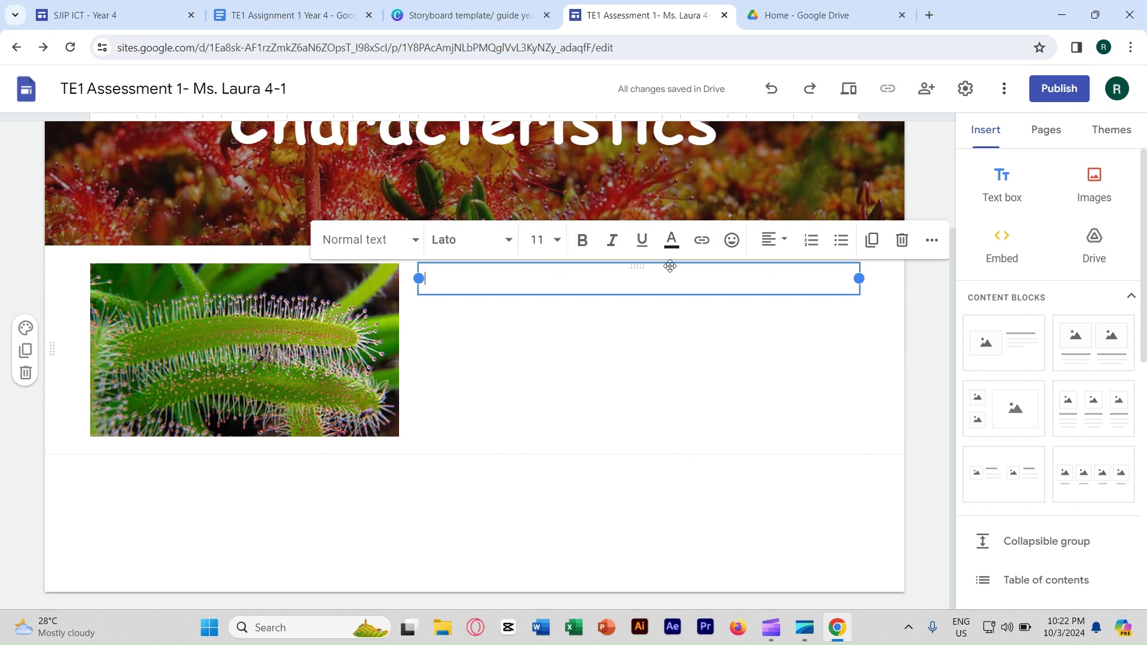
left_click(842, 241)
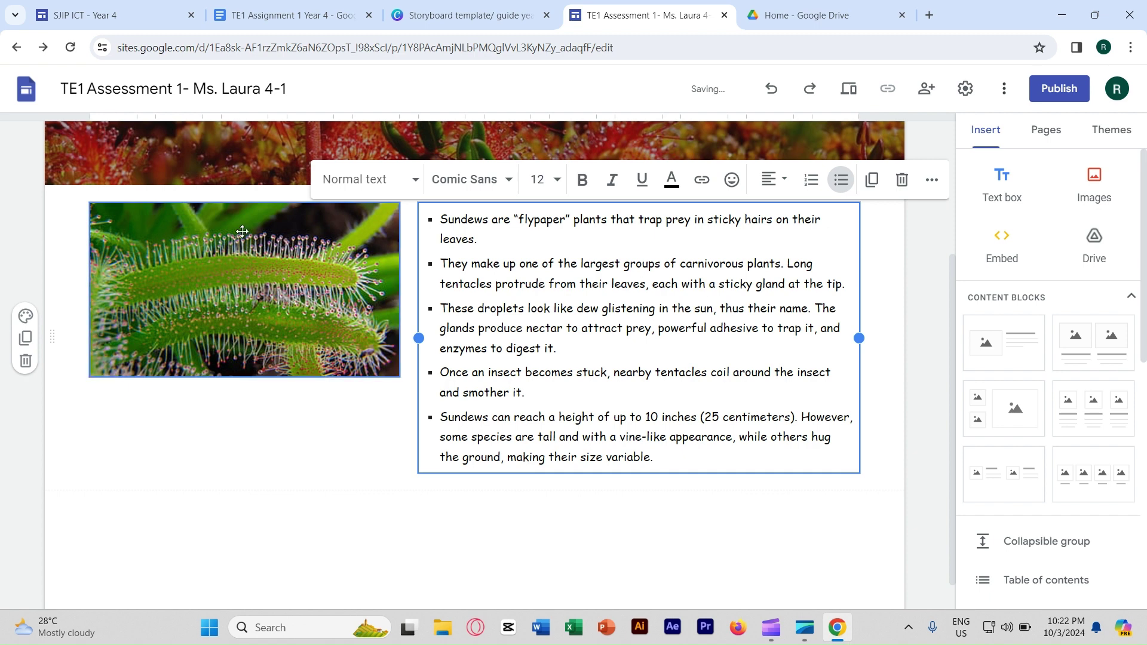
left_click(314, 428)
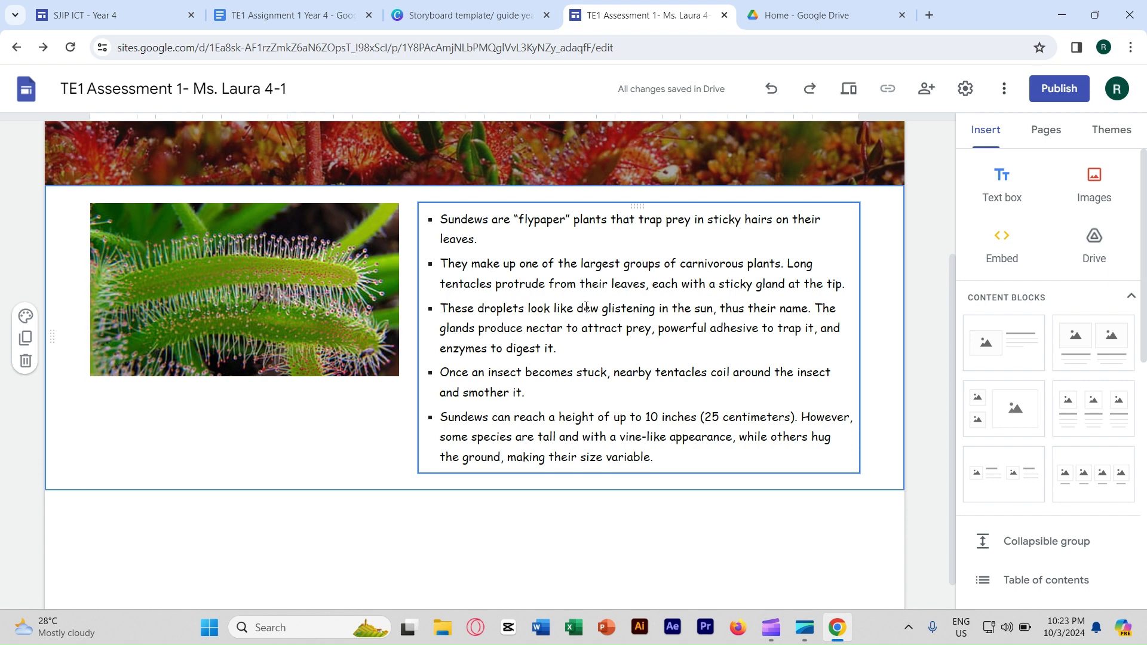
Check the storyboard and insert a divider below the image and bulleted text section
left_click(468, 21)
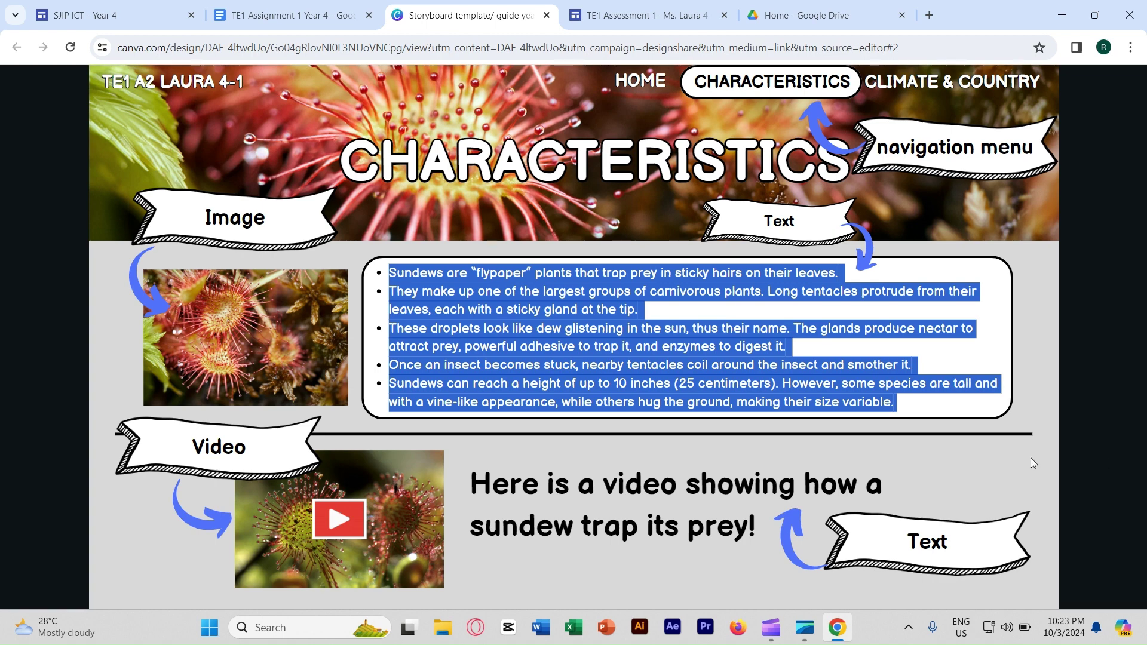
left_click(714, 17)
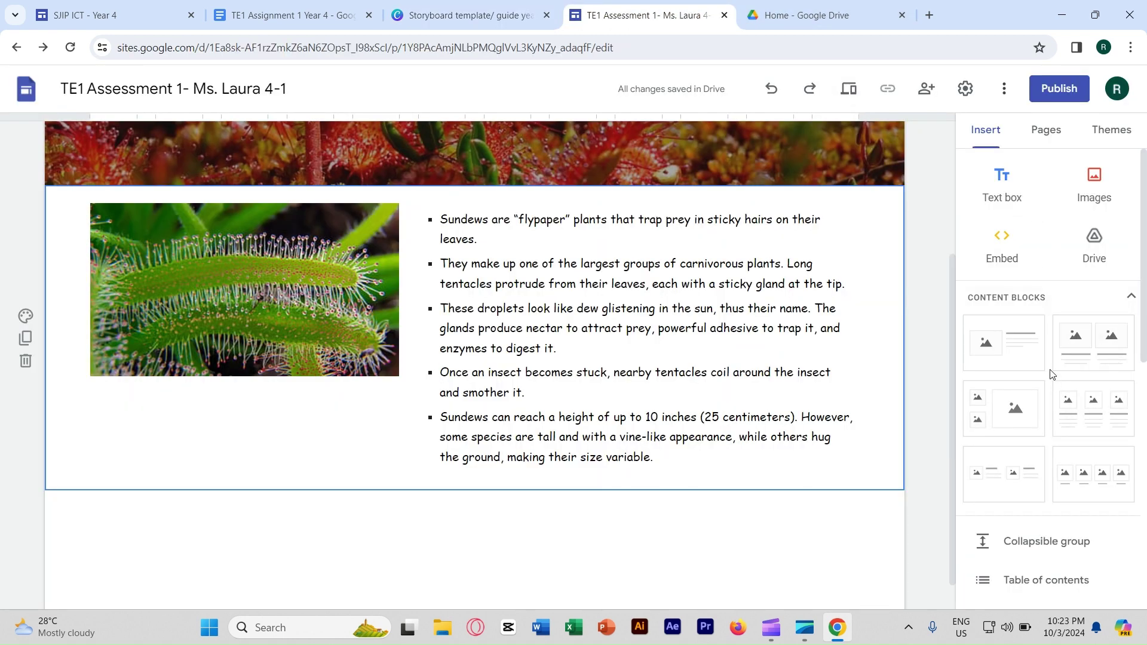
scroll(1064, 361, "down", 4)
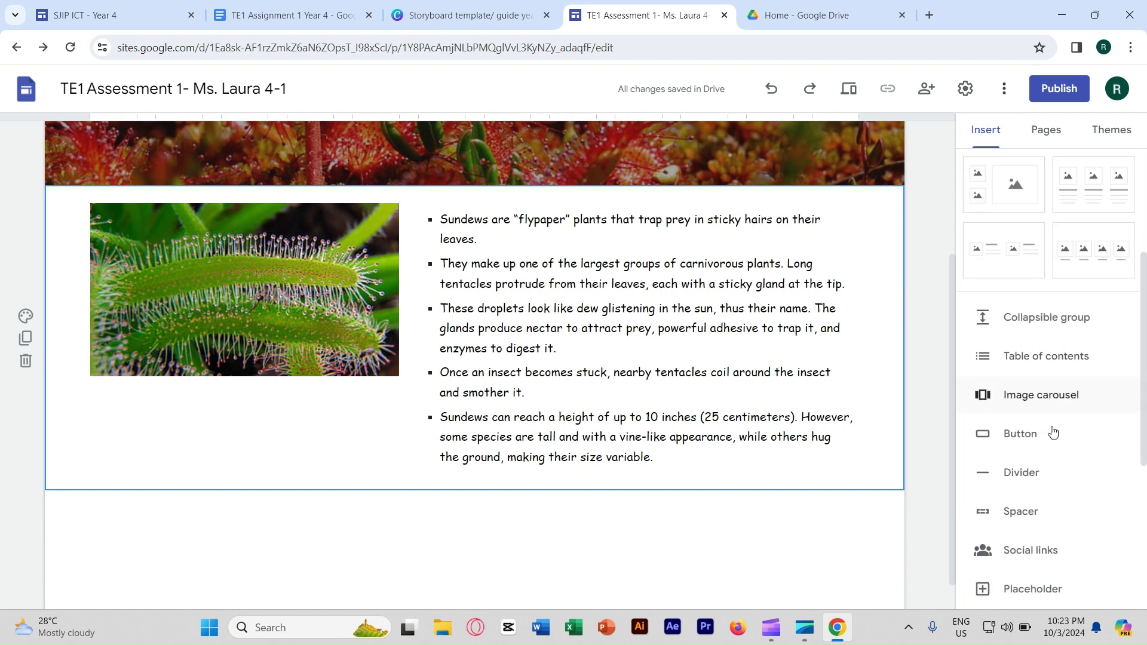
left_click(1032, 475)
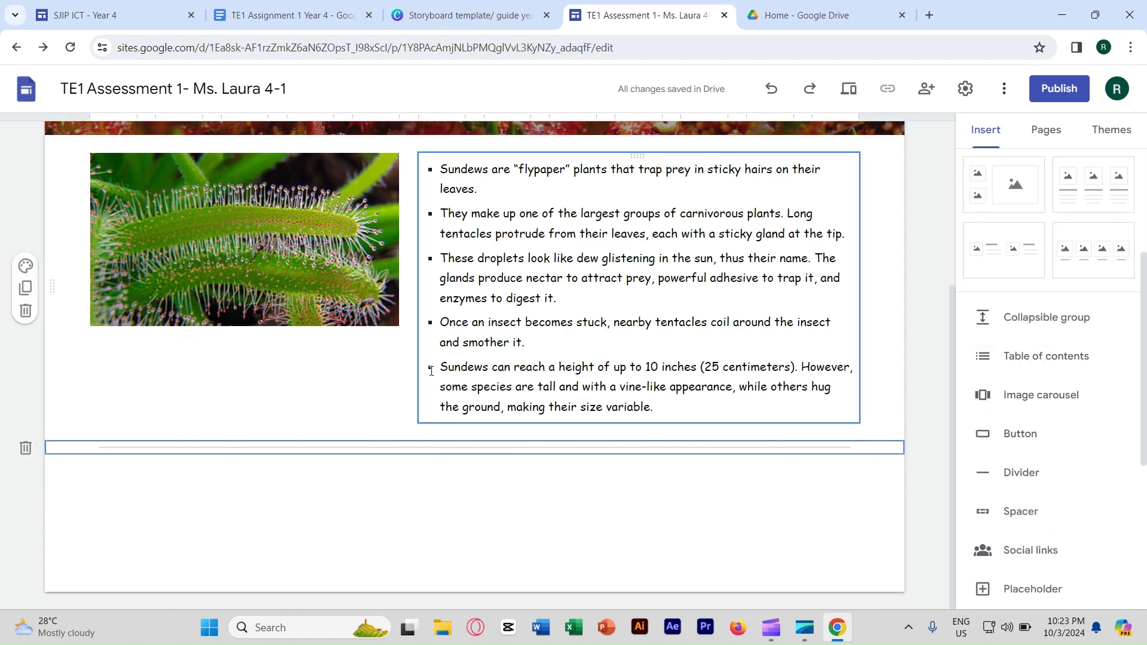
Check the storyboard's video section, add another image-beside-text content block below the divider, and delete its body text placeholder
left_click(469, 15)
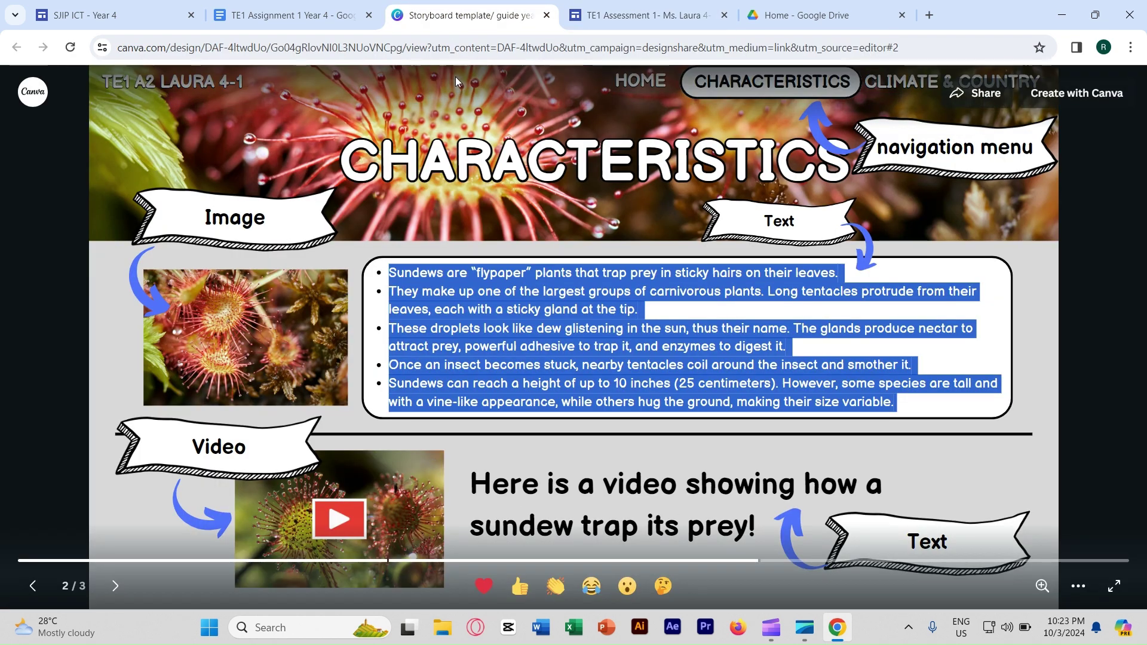
left_click(612, 18)
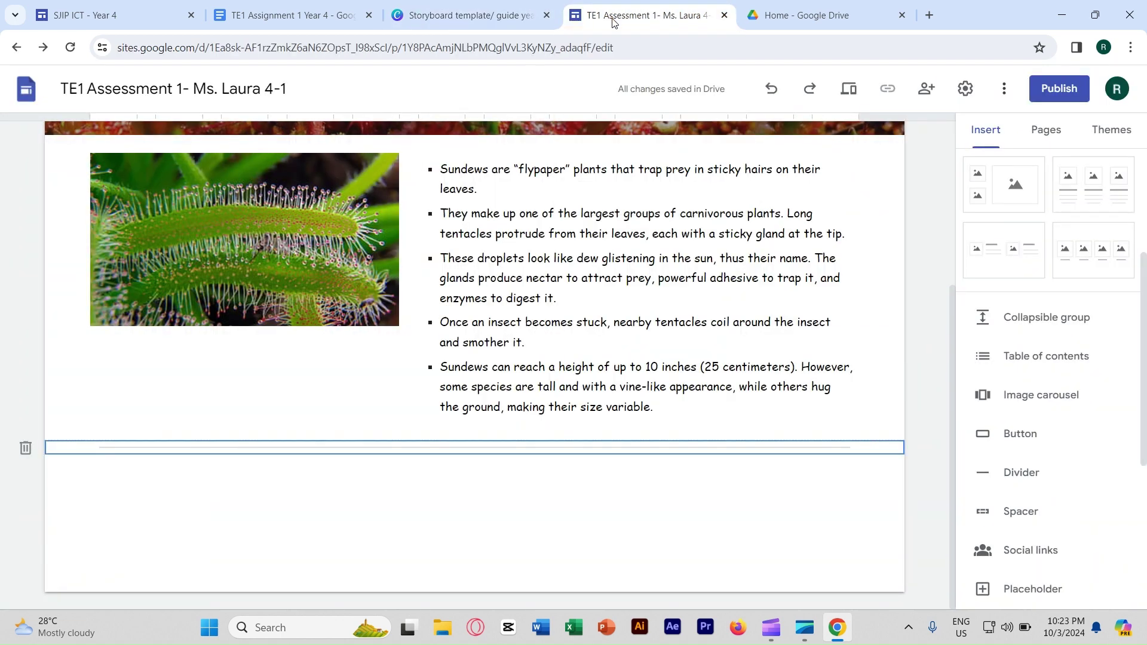
scroll(1060, 273, "up", 2)
left_click(1014, 328)
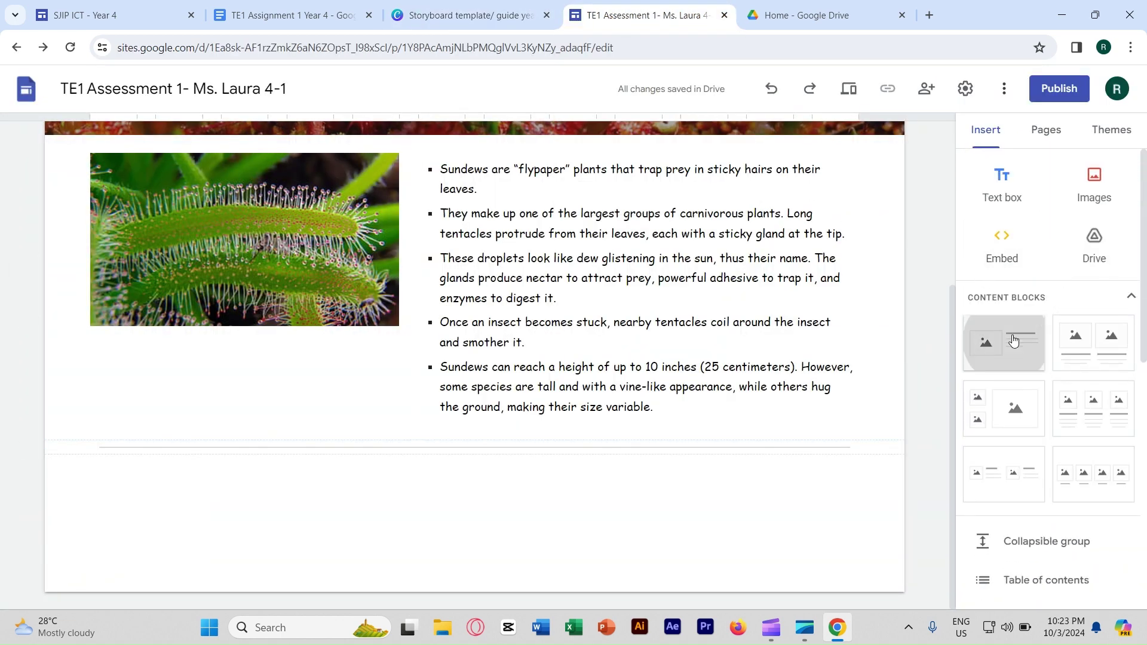
left_click(497, 349)
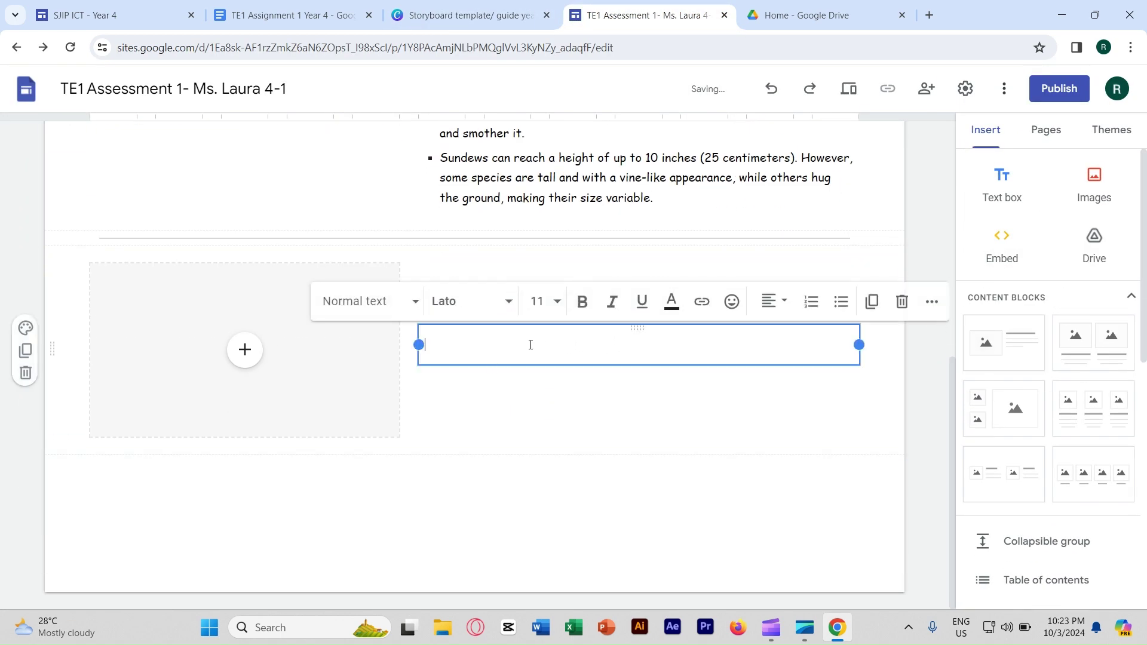
left_click(903, 313)
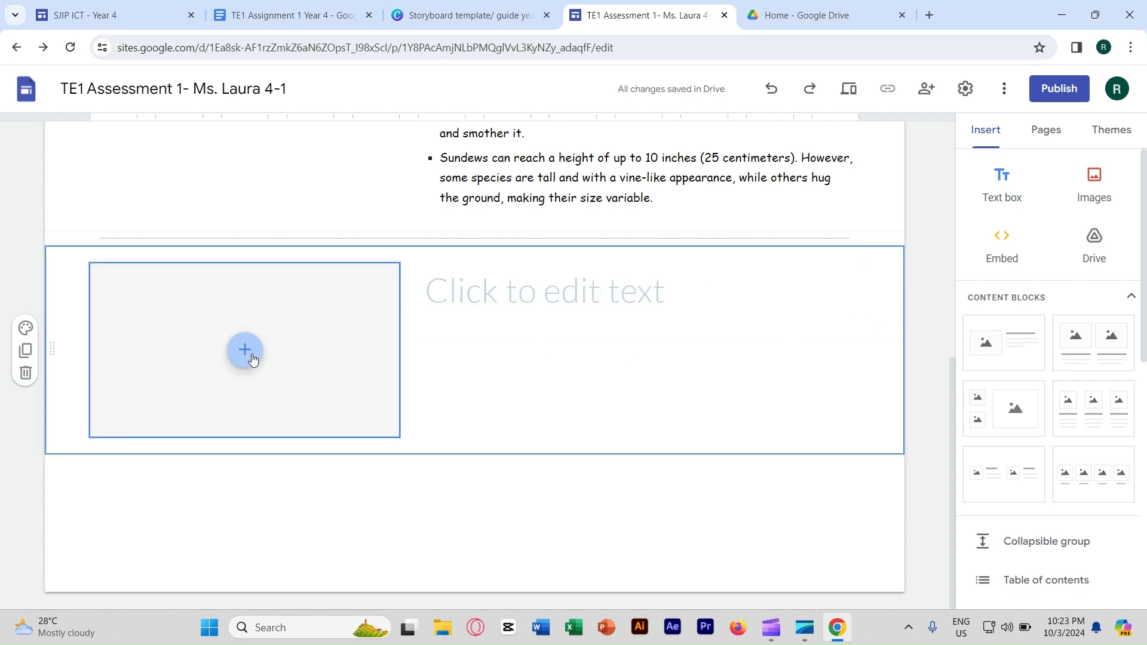
Search YouTube for "How sundew catch prey" and insert the Deep Look video "Cape Sundews Trap Bugs In A Sticky Situation" into the empty placeholder
scroll(262, 376, "up", 5)
scroll(245, 420, "down", 4)
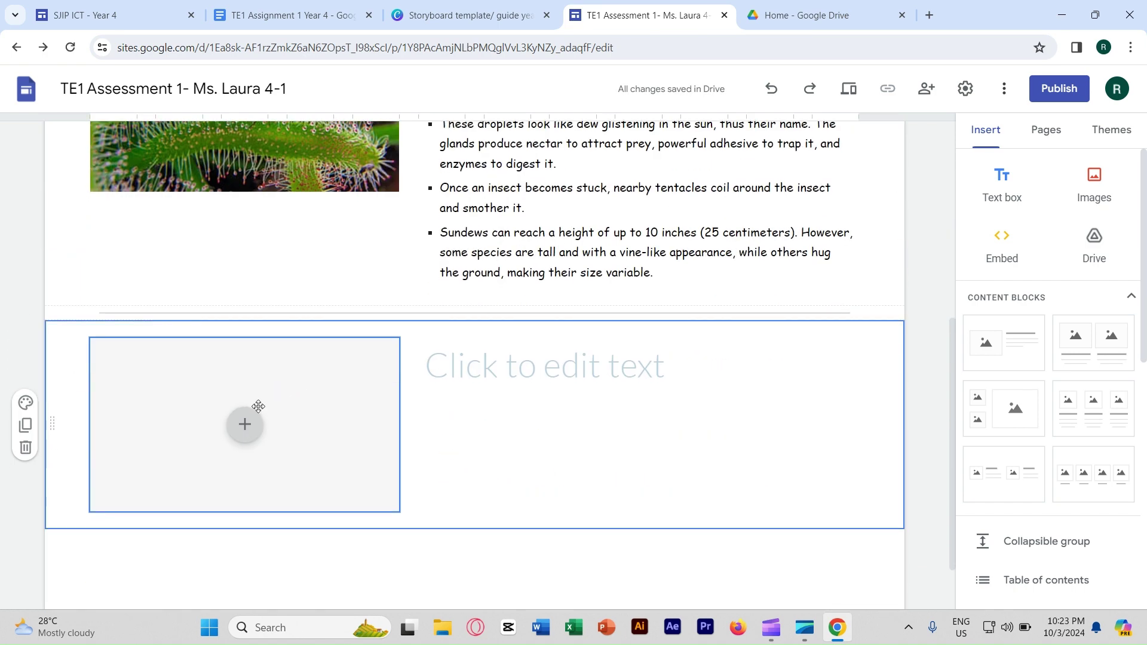
left_click(245, 425)
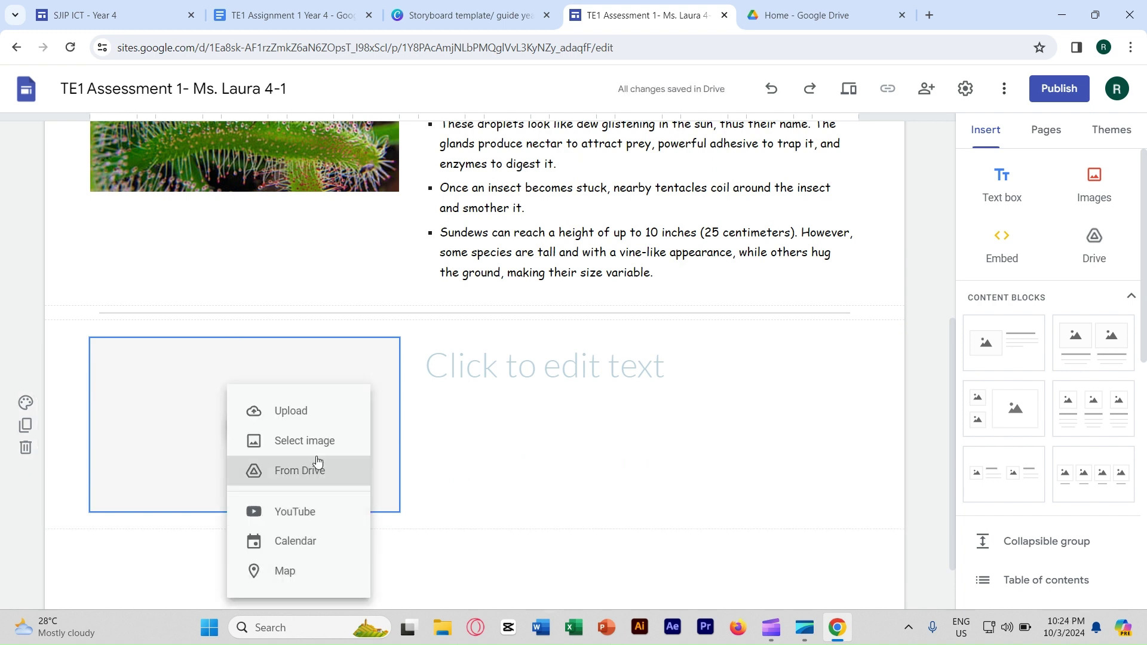
left_click(299, 514)
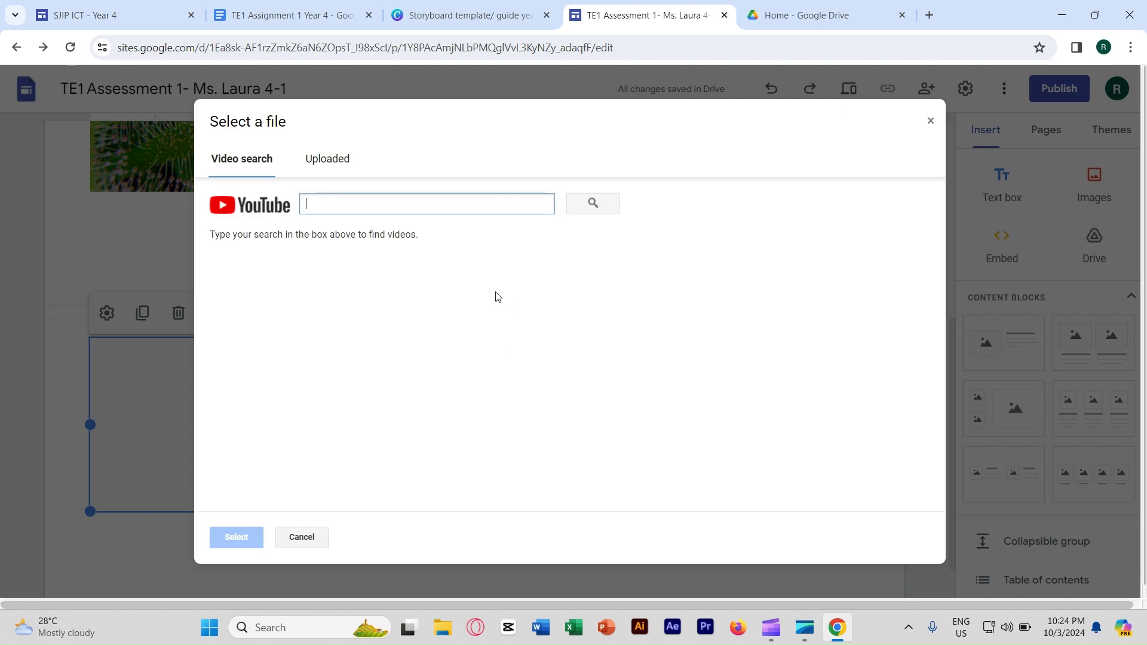
type("How sundew")
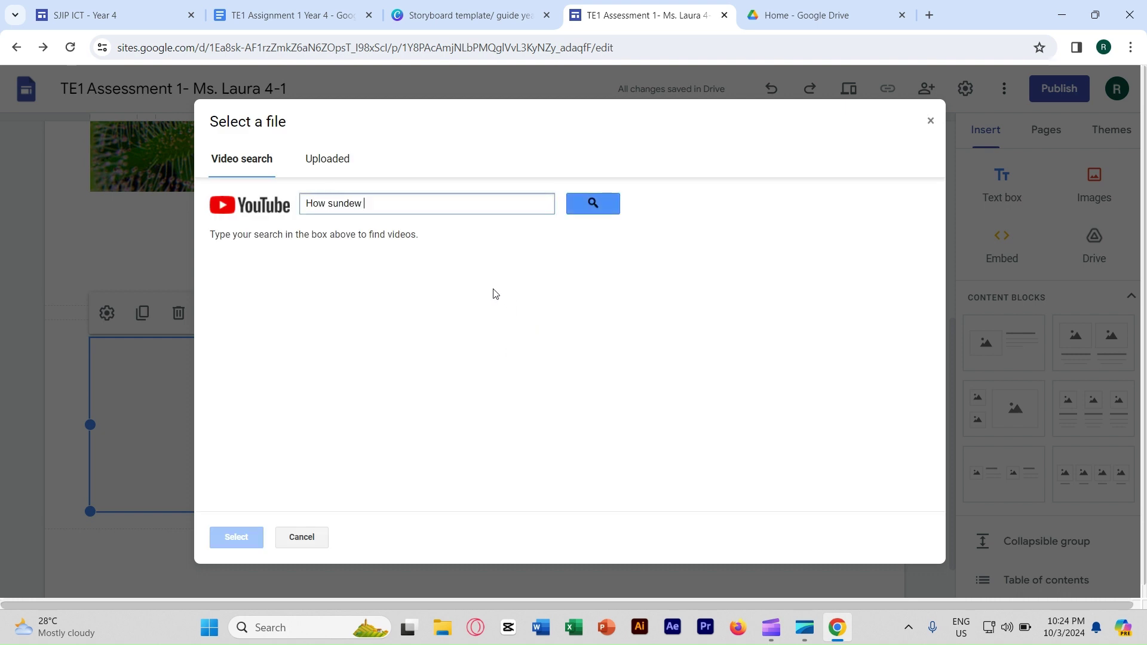
type(" catch prey")
key("Return")
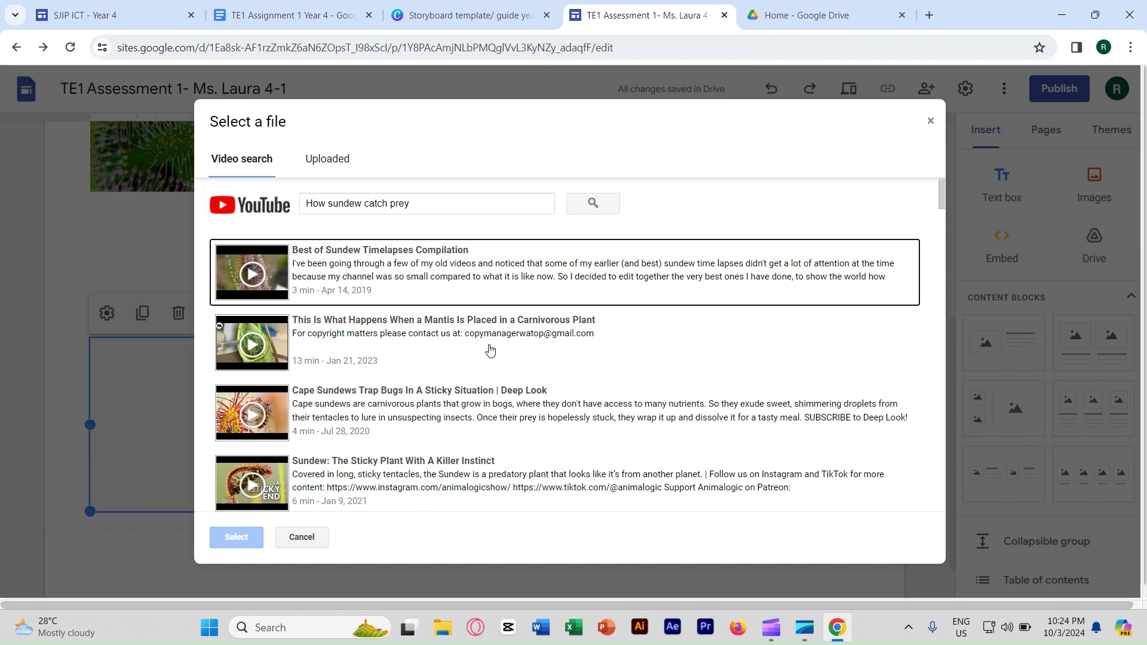
scroll(488, 351, "down", 1)
left_click(433, 342)
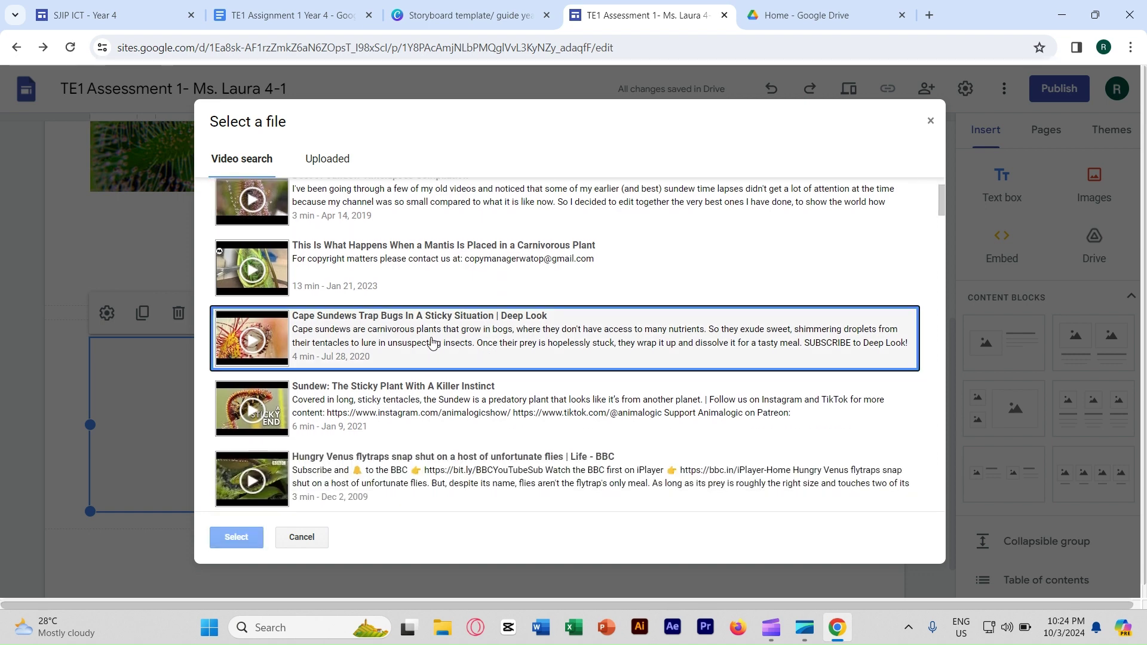
left_click(240, 537)
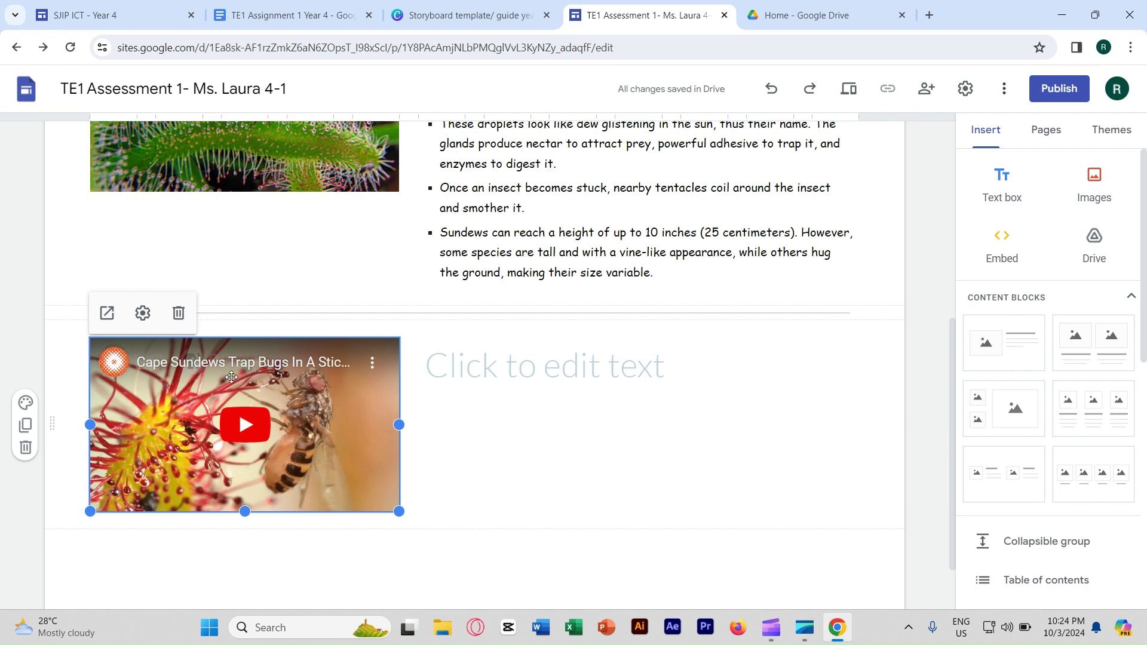
Copy the storyboard caption "Here is a video showing how a sundew trap its prey!" beside the video and join its lines into one paragraph
left_click(529, 367)
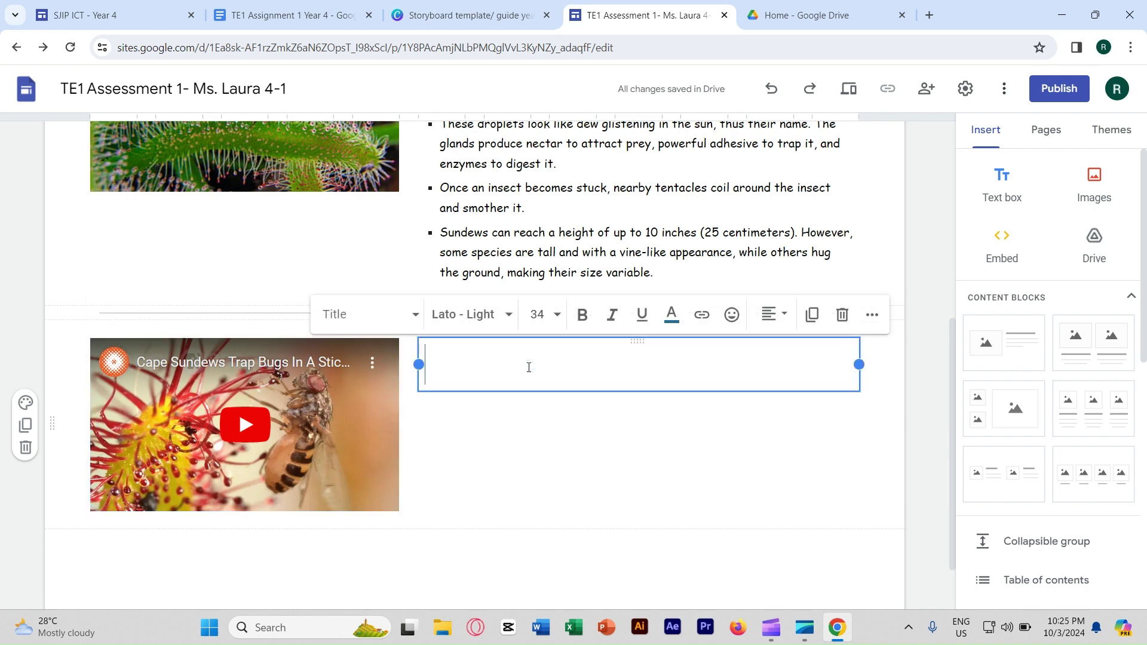
left_click(477, 20)
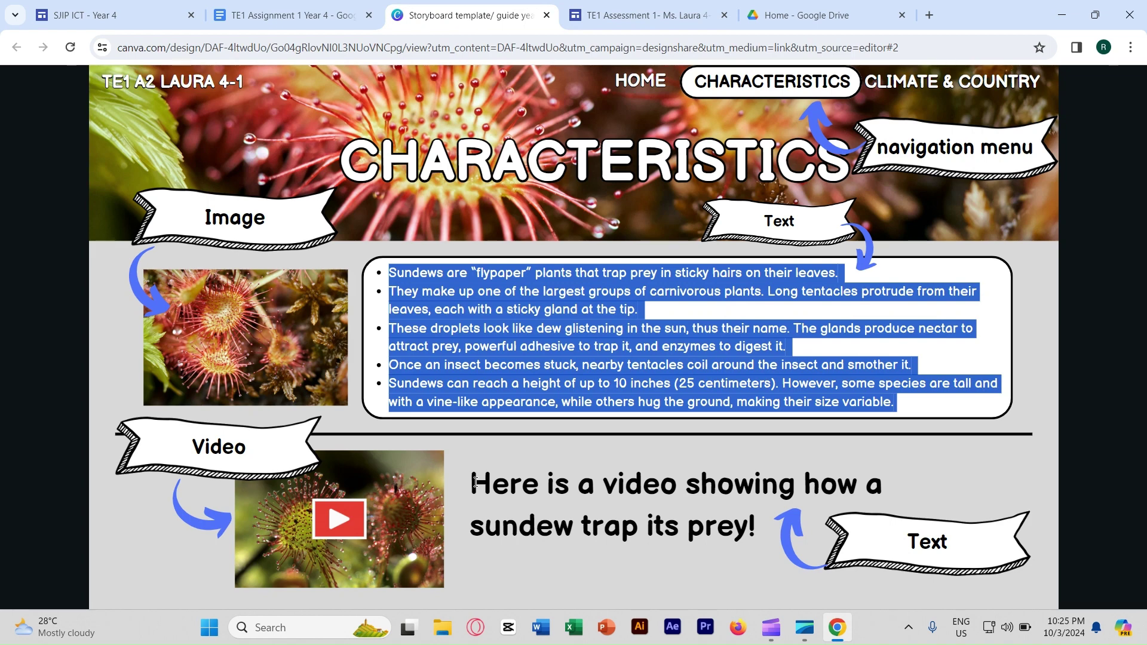
left_click_drag(475, 482, 757, 524)
key("ctrl+c")
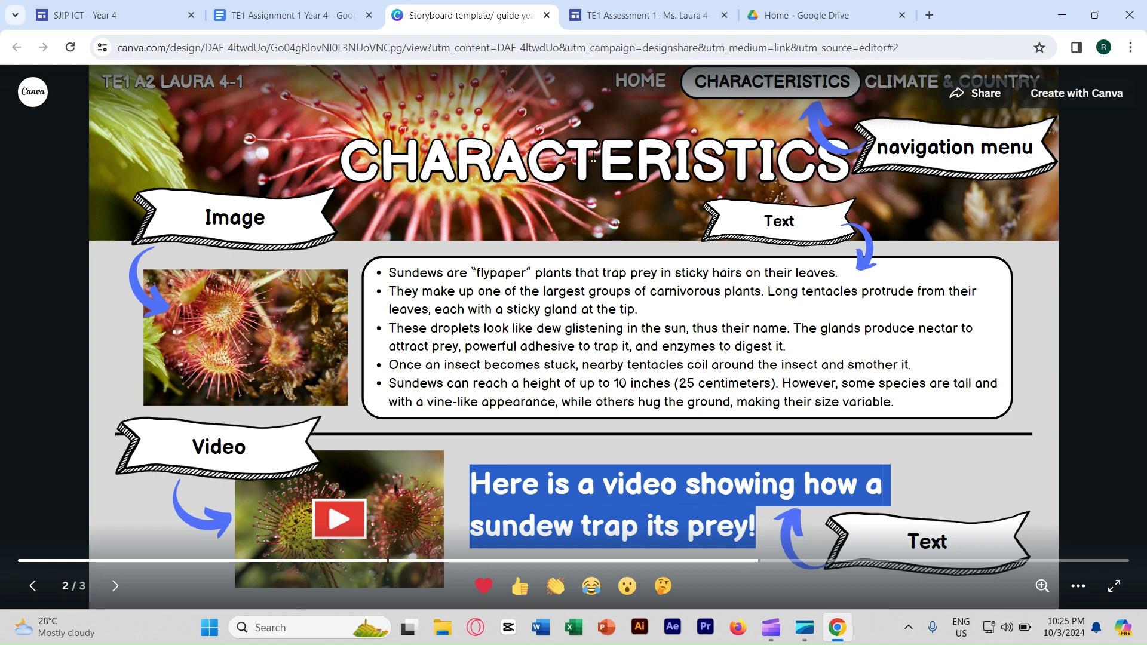
left_click(637, 15)
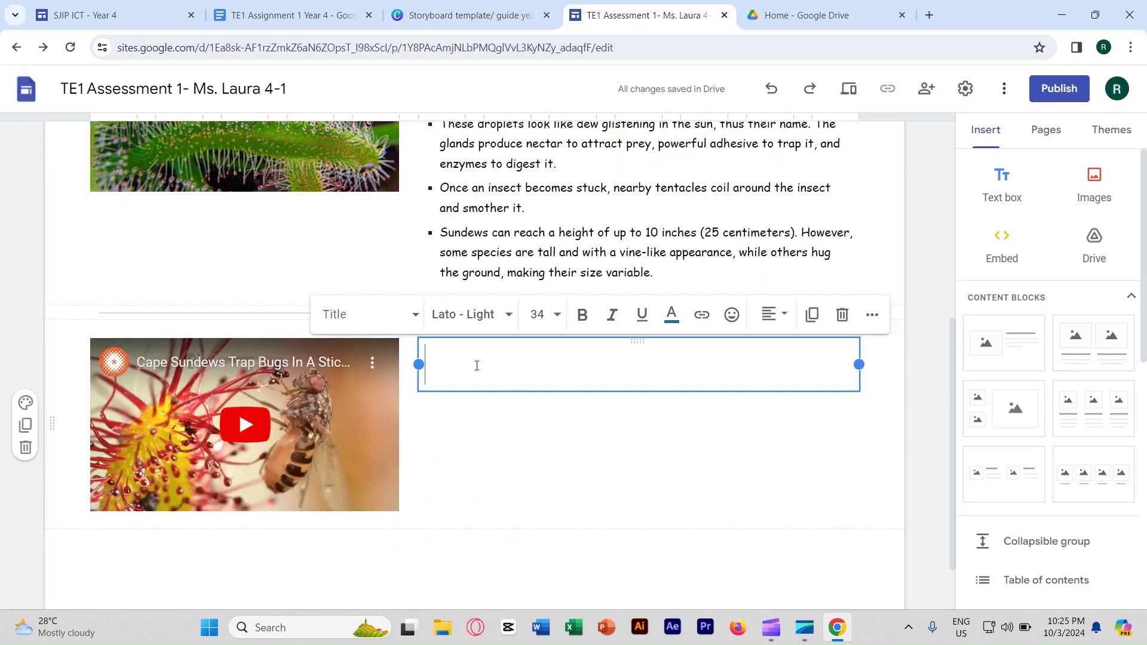
key("ctrl+v")
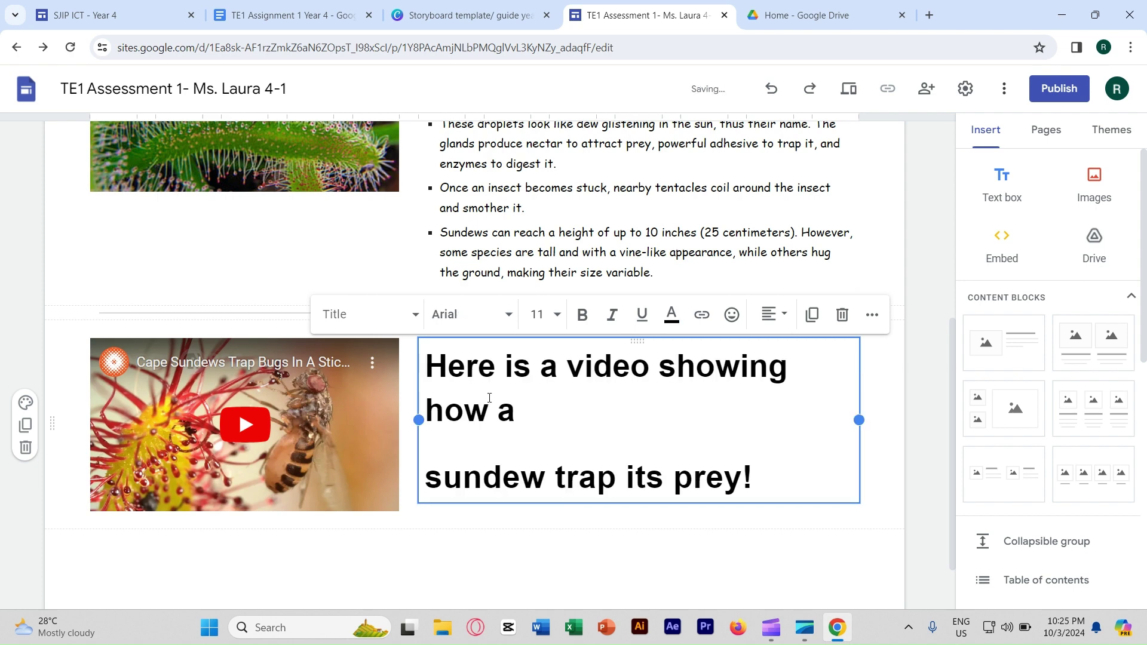
left_click(423, 484)
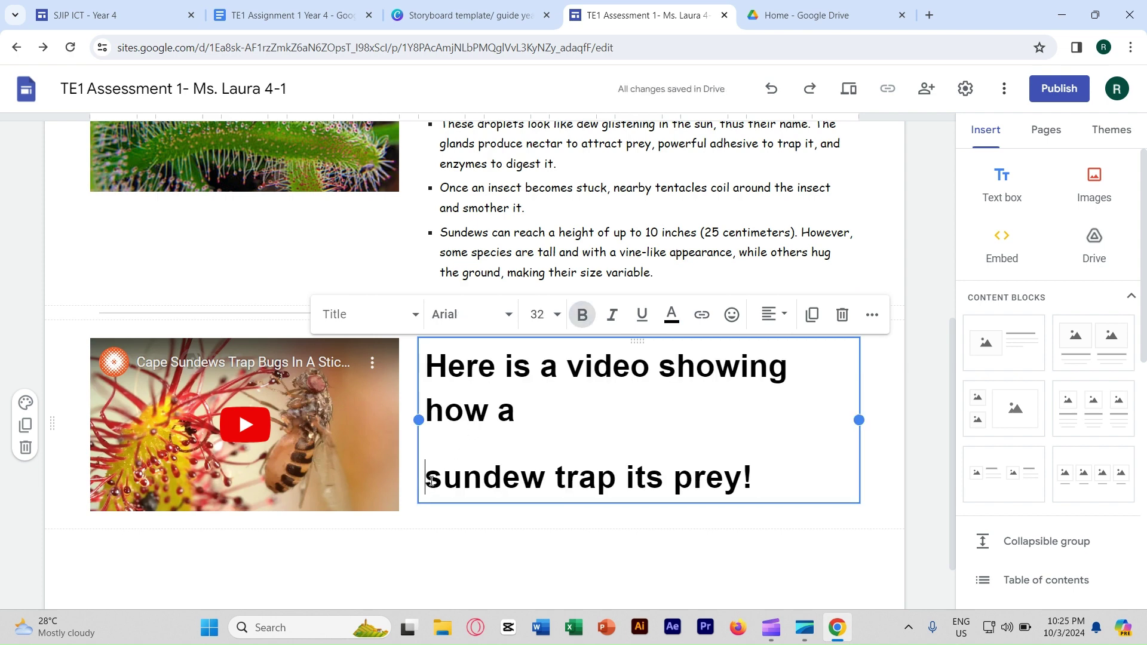
key("BackSpace")
key("BackSpace")
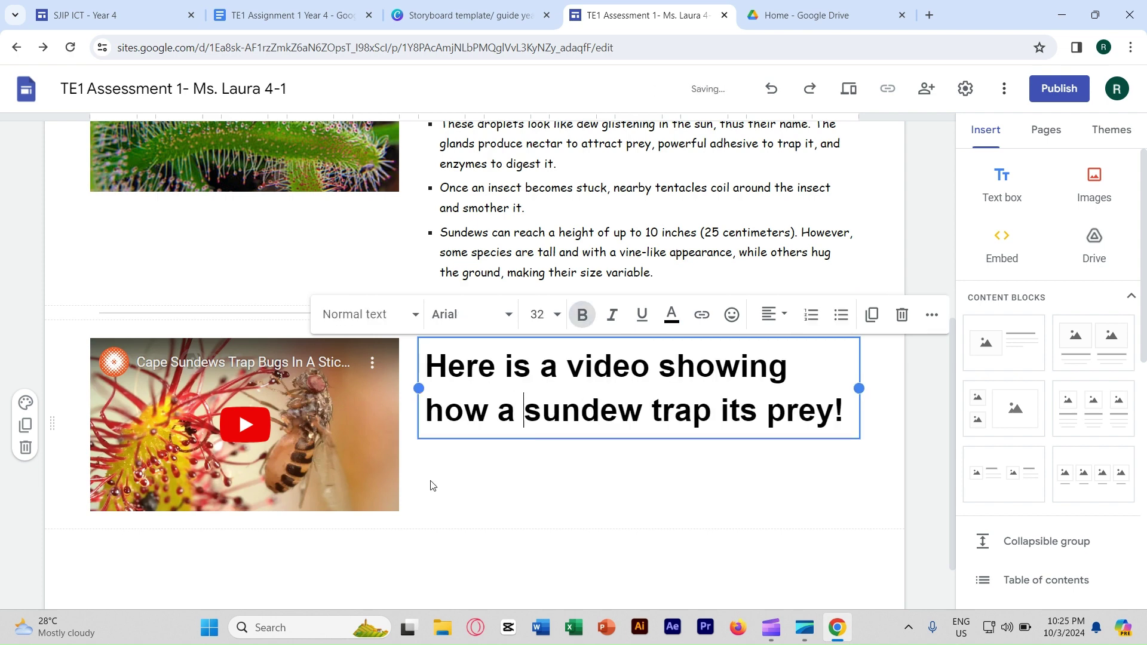
Change the font of the whole video caption to Comic Sans MS
key("ctrl+a")
left_click(506, 315)
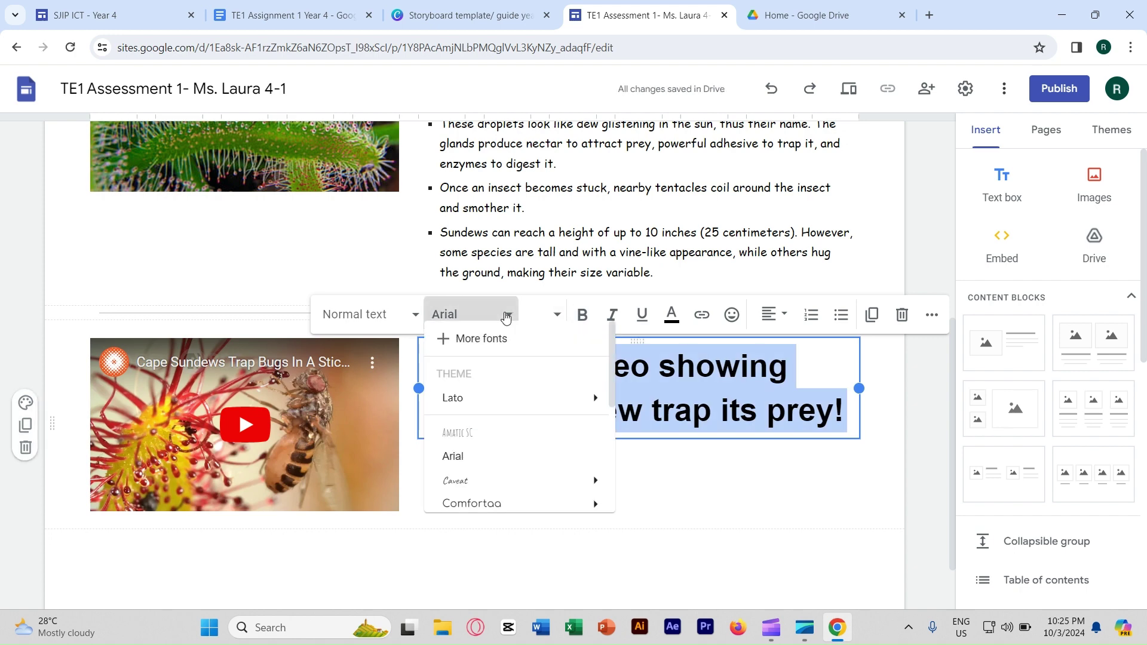
left_click(504, 540)
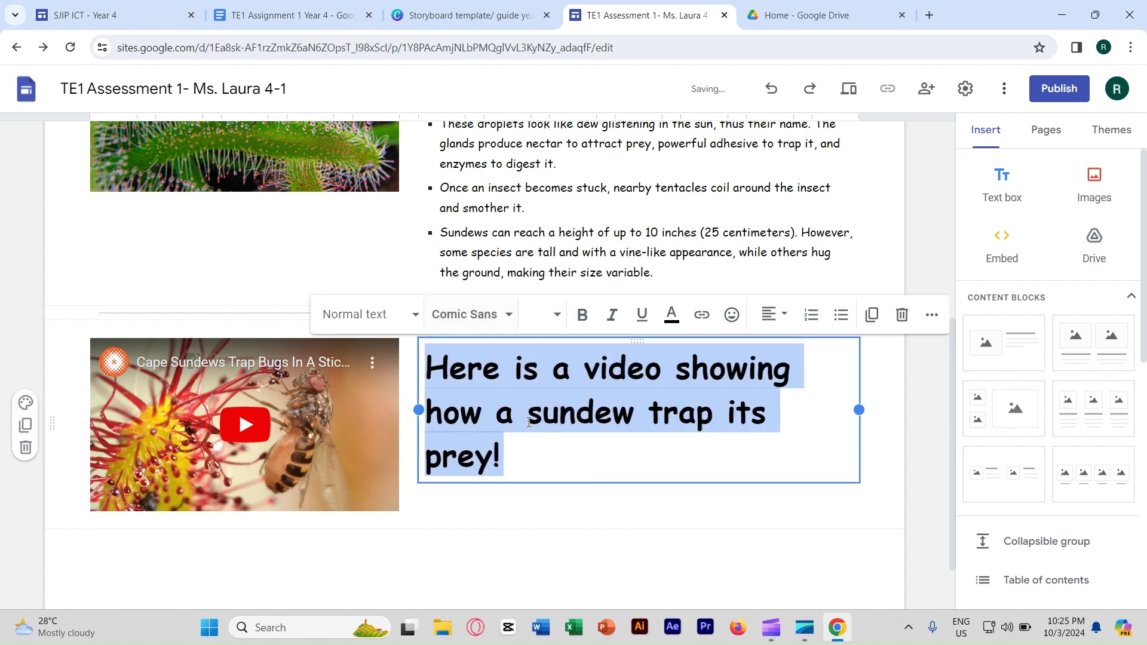
left_click(921, 401)
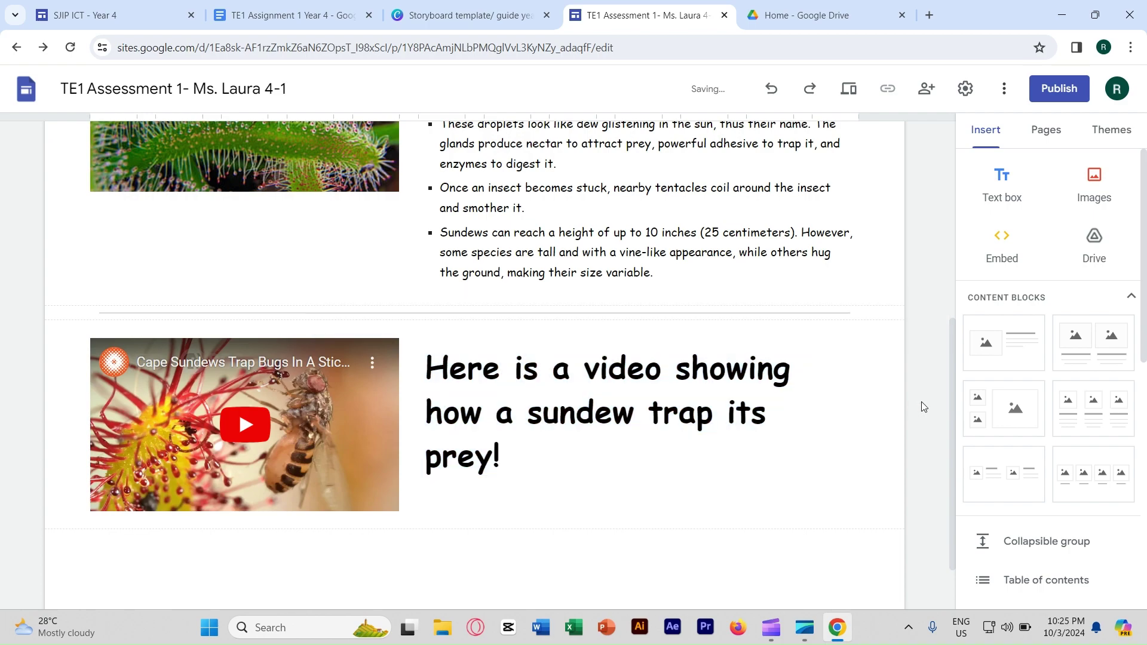
Review the Characteristics page from banner to video section, and look over the Home page's content for comparison
scroll(686, 446, "up", 7)
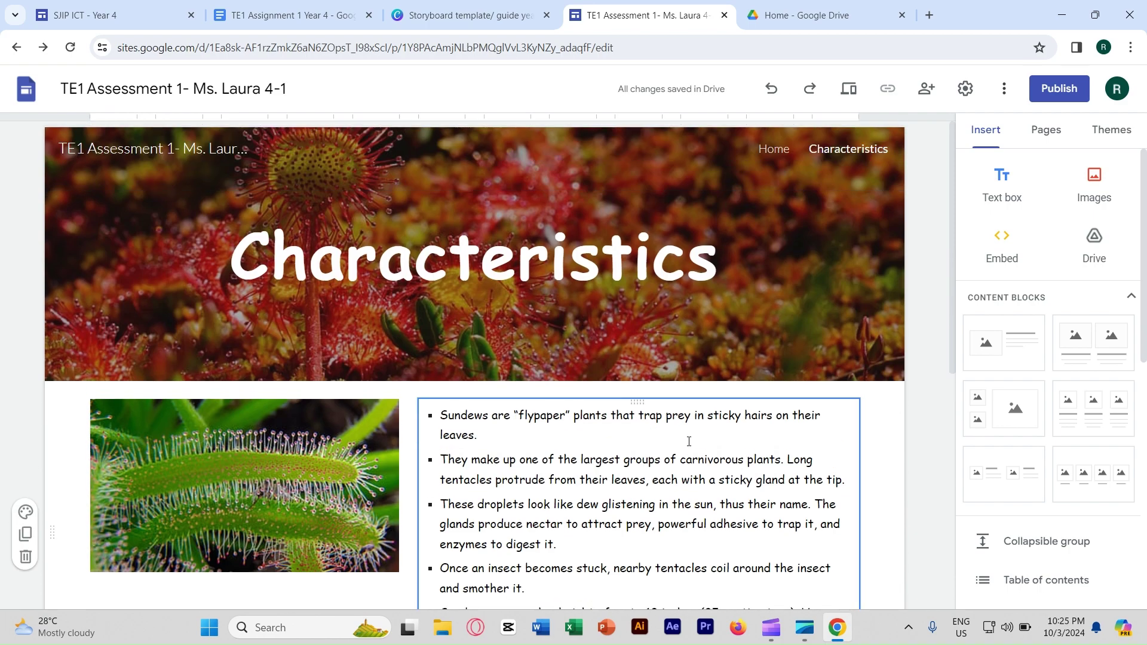
scroll(689, 445, "down", 8)
scroll(691, 445, "up", 7)
scroll(742, 325, "down", 2)
scroll(743, 325, "up", 2)
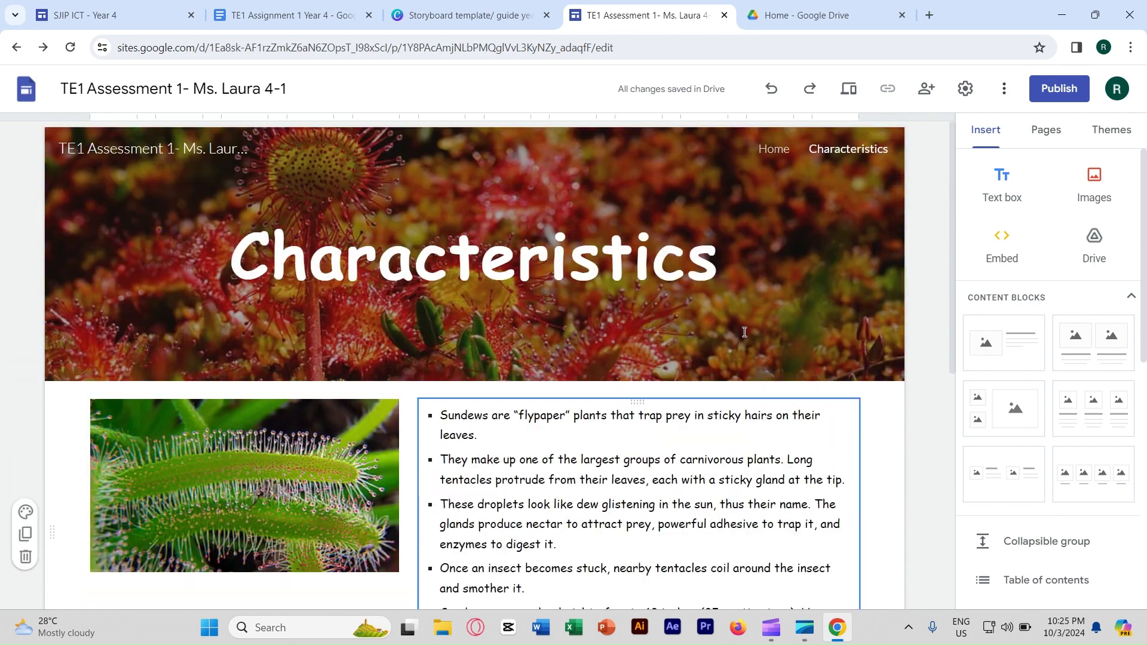
left_click(775, 149)
scroll(630, 377, "down", 7)
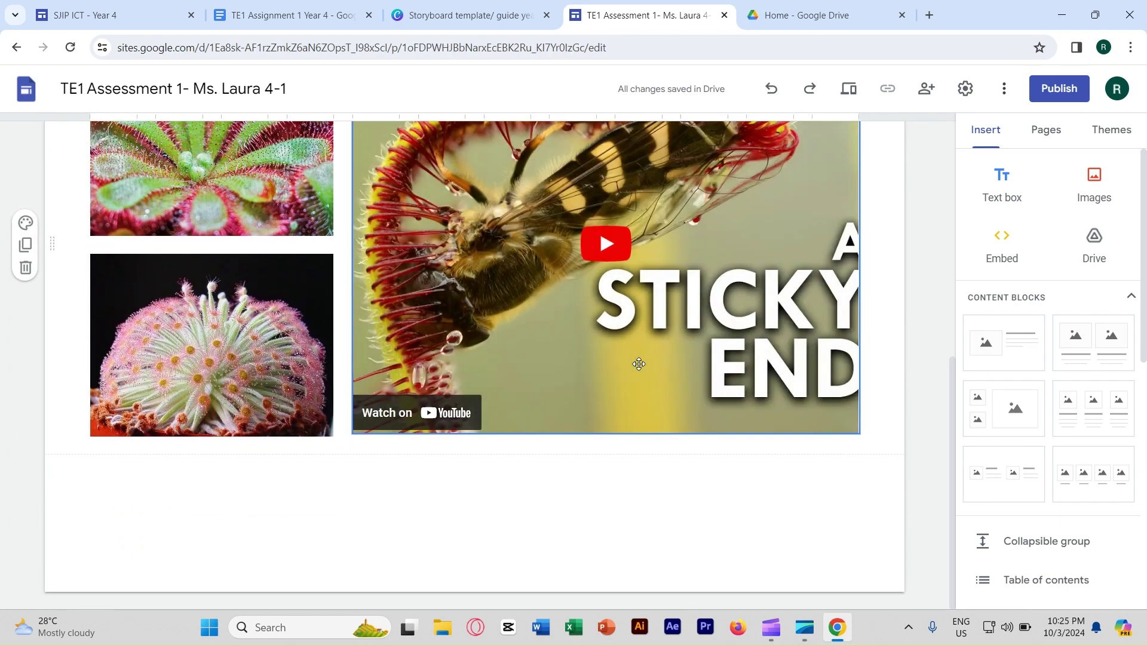
scroll(637, 363, "up", 7)
left_click(849, 149)
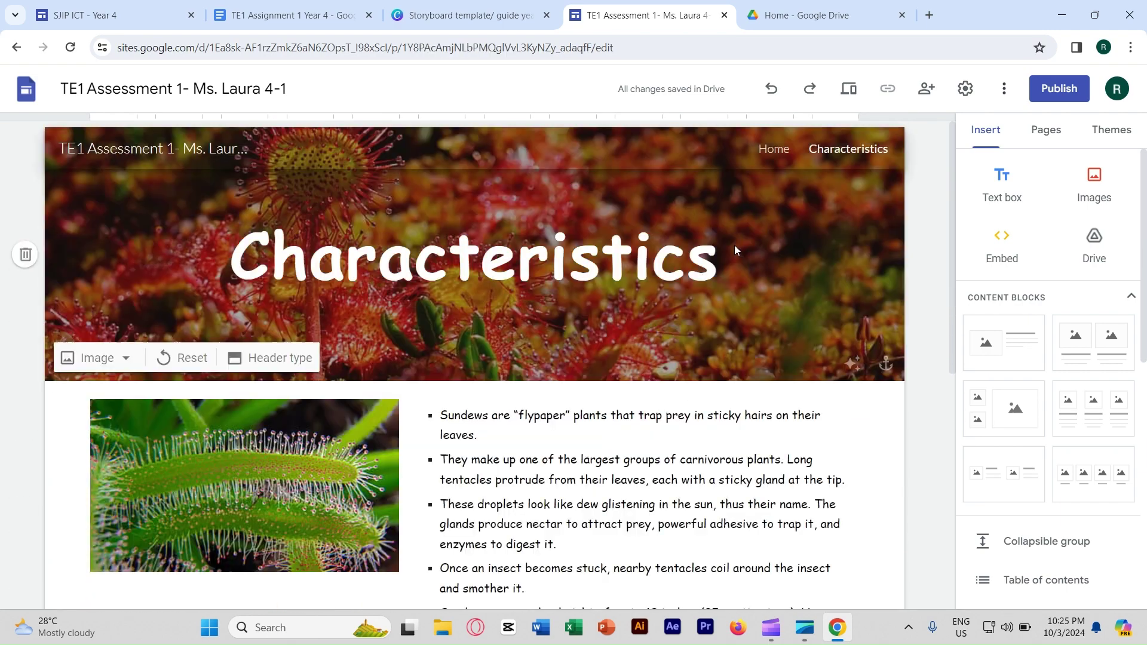
scroll(545, 441, "down", 7)
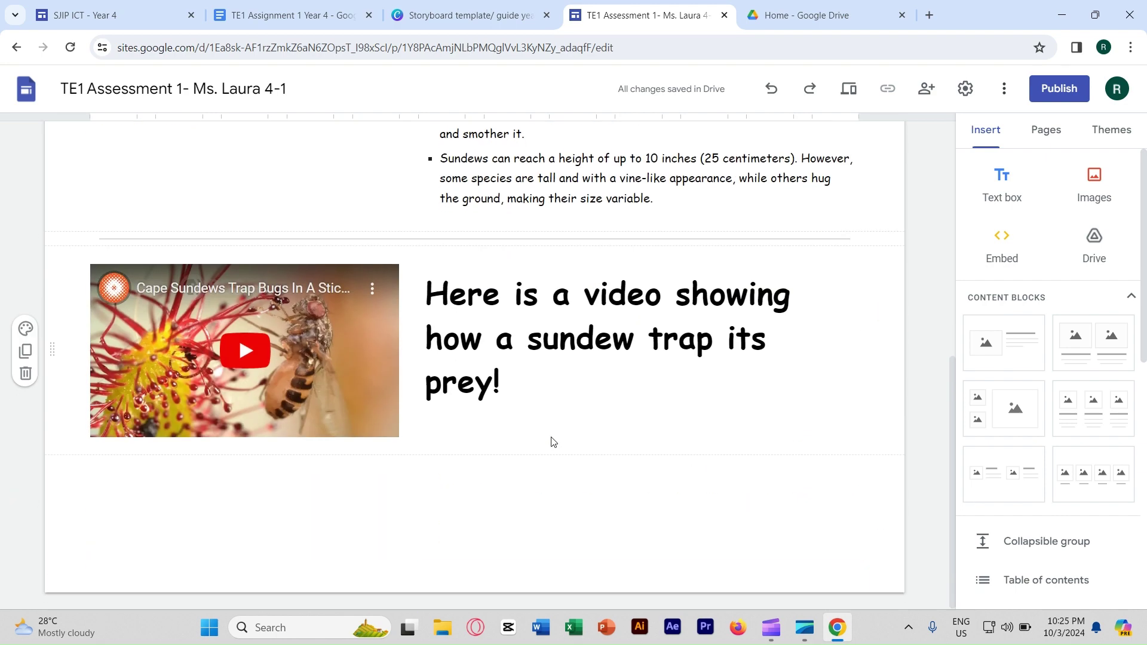
scroll(550, 440, "up", 5)
scroll(552, 442, "up", 3)
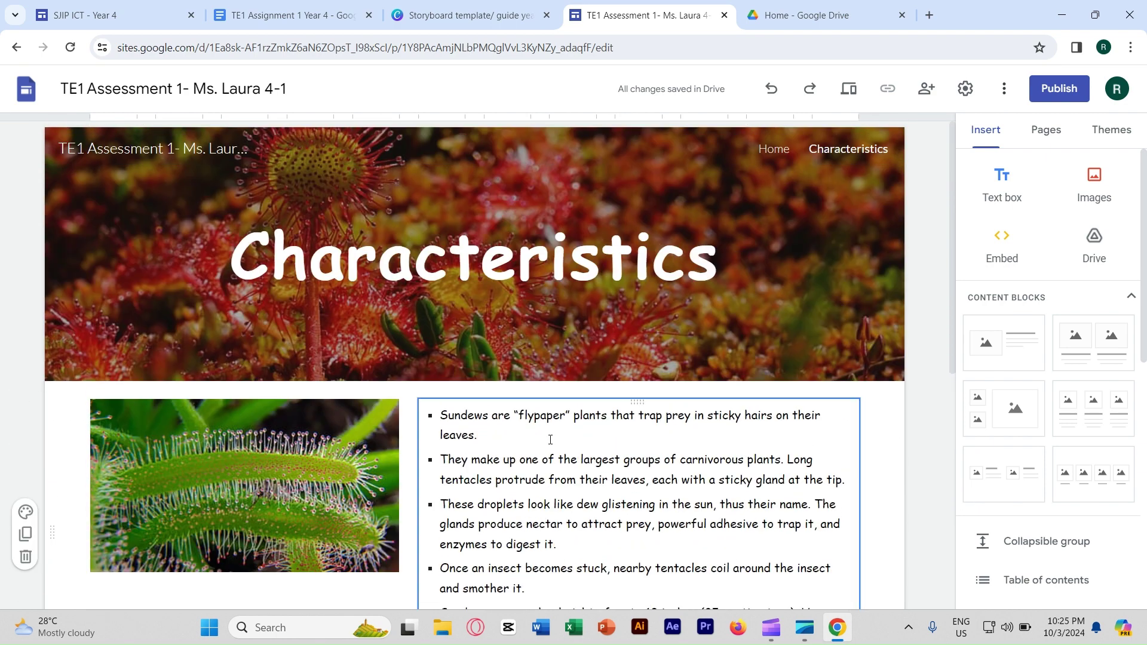
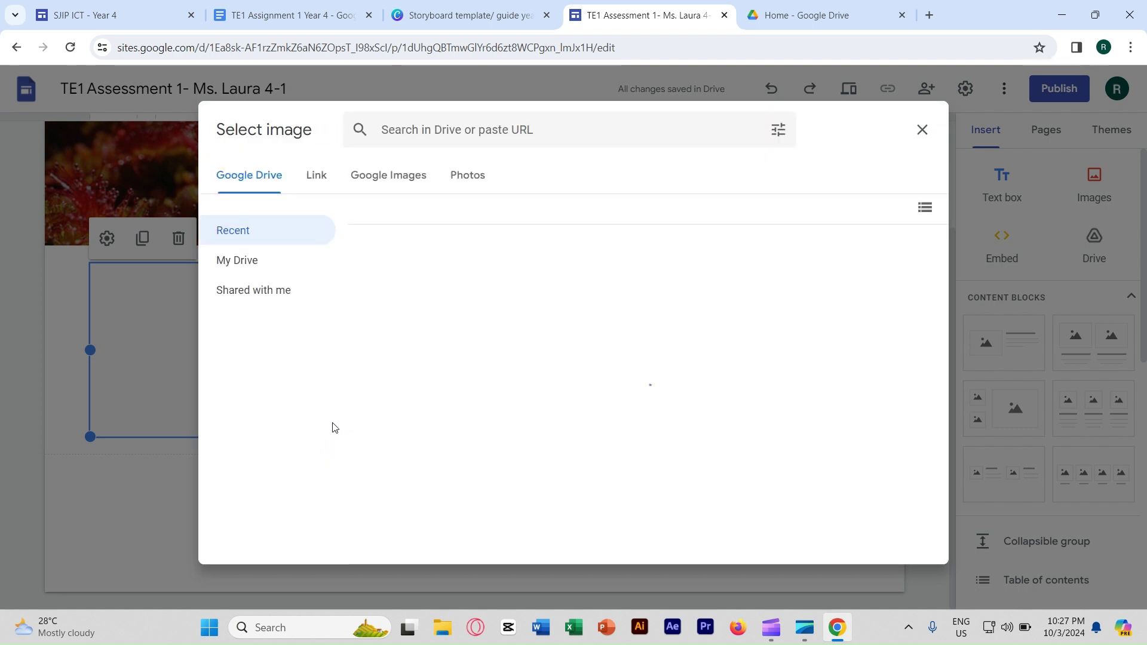
Search Google Images for "drosera habitat" and insert the picture of a red sundew growing beside water into the placeholder below the Country banner
left_click(399, 173)
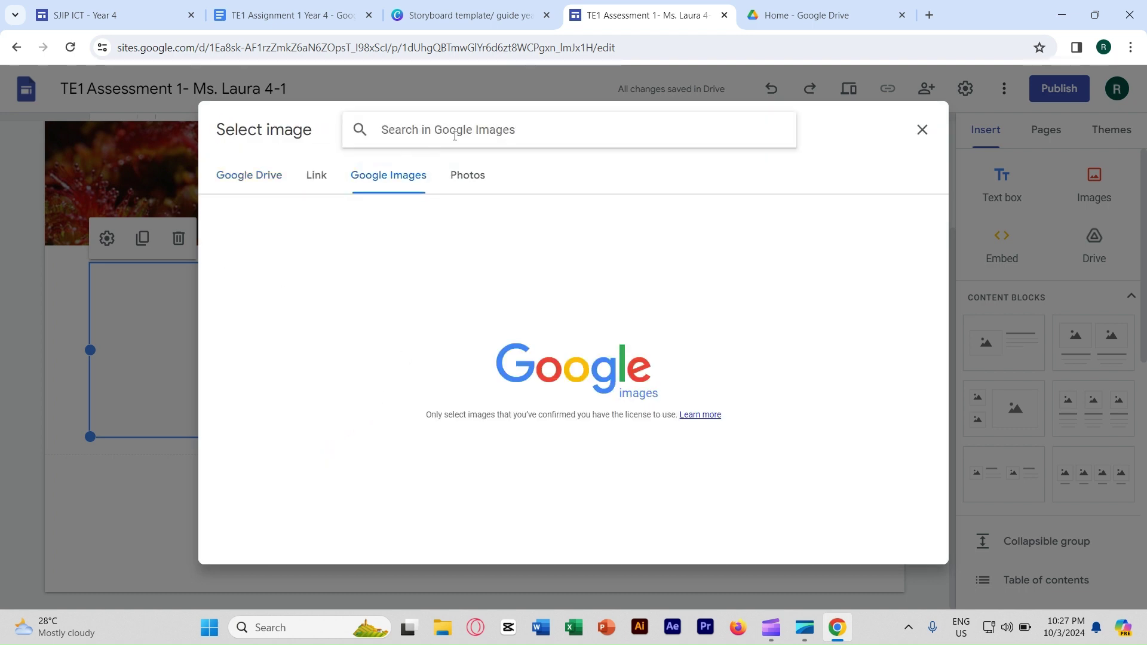
type("drosera")
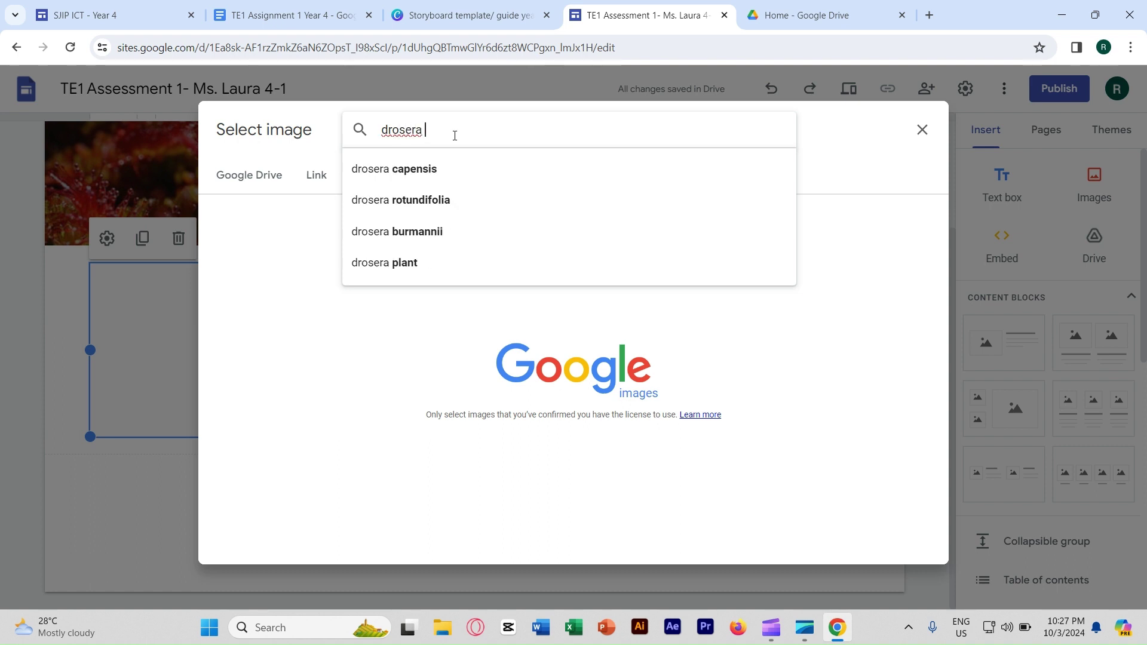
type(" habitat")
key("Return")
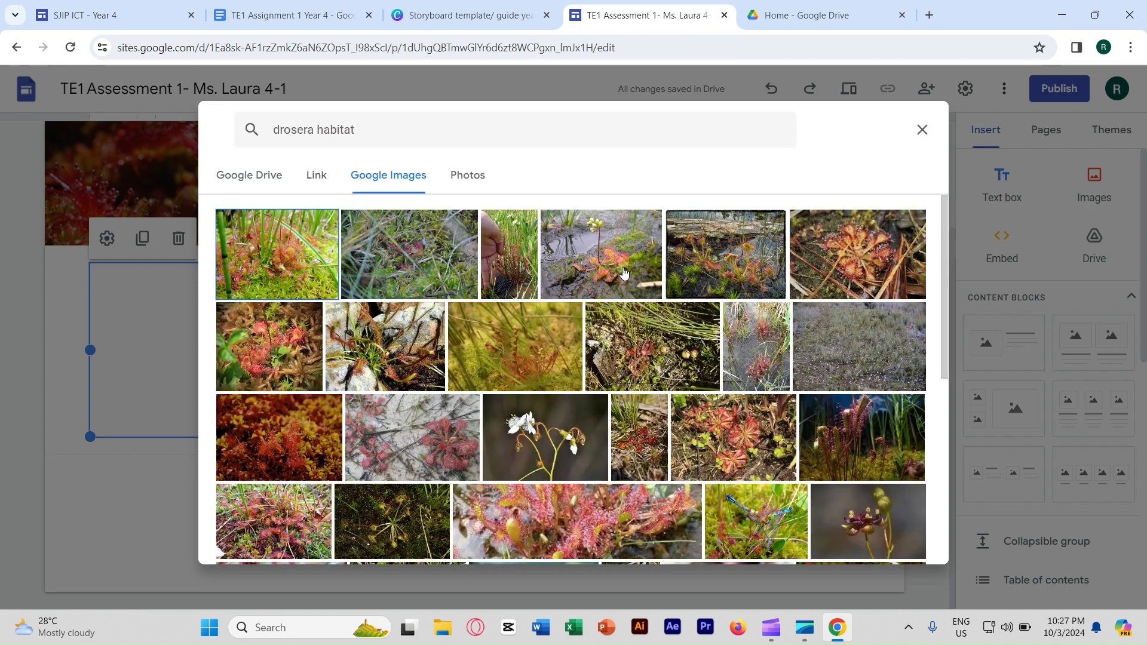
left_click(623, 273)
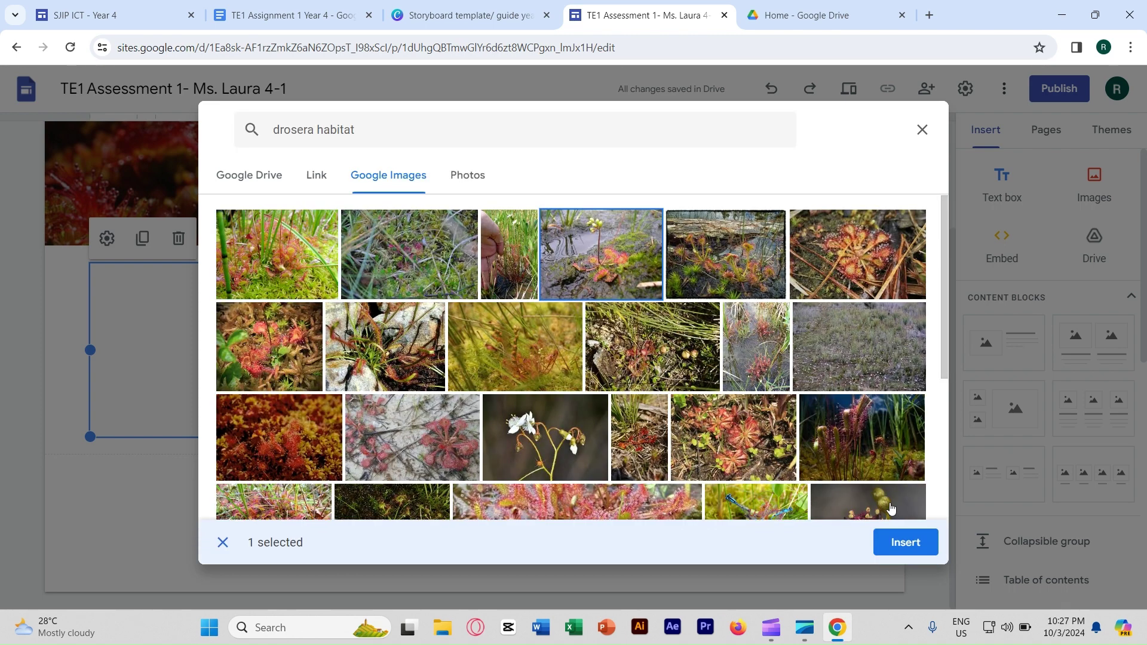
left_click(906, 543)
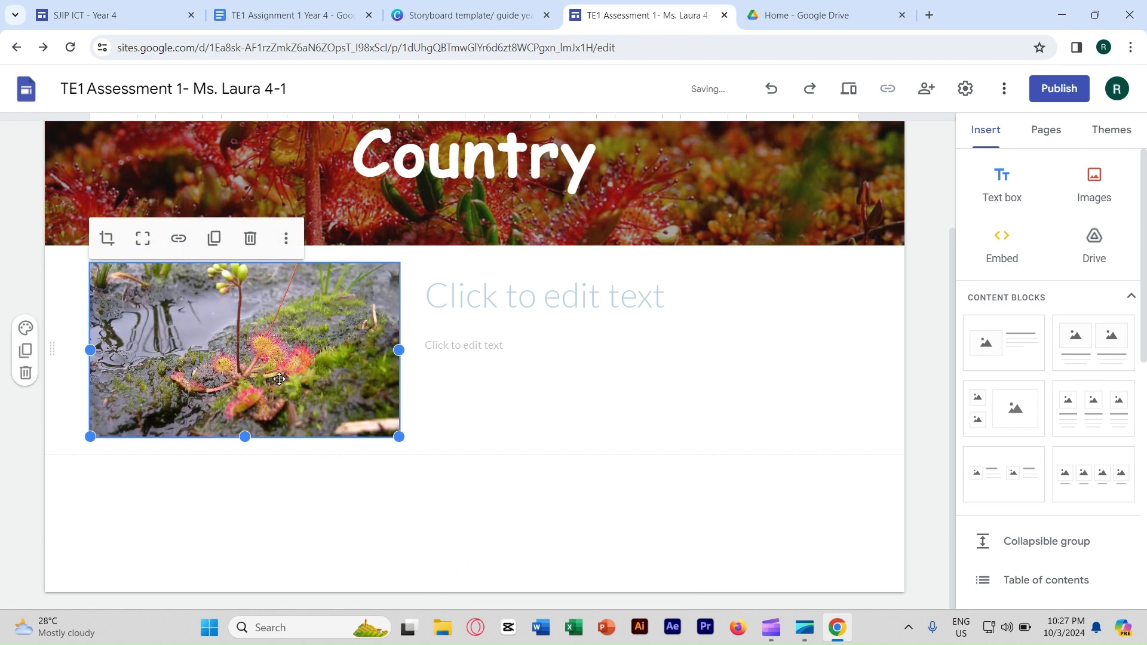
Fill the body text beside the habitat image with the bulleted paragraph on sundew biomes and climates, without a trailing blank line, in Comic Sans MS
left_click(495, 342)
type("Although sundews grow in a variety of biomes, including the arctic and the desert, most grow in typical carnivorous plant conditions of sunny, wet, sandy peat soil in tropical or temperate climates.")
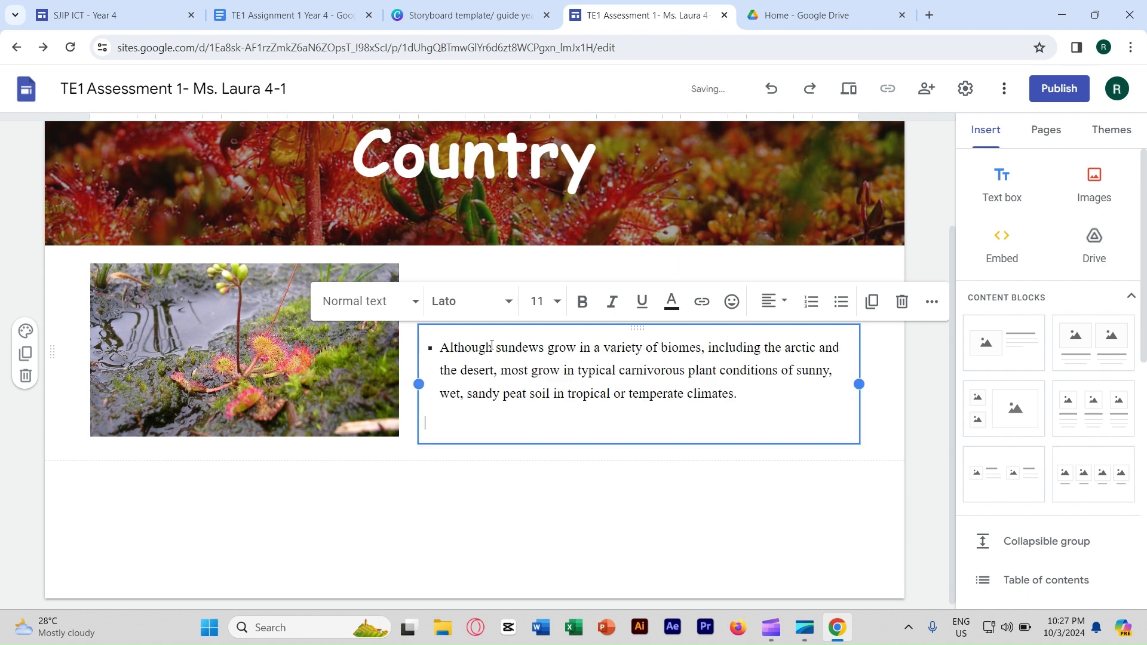
key("BackSpace")
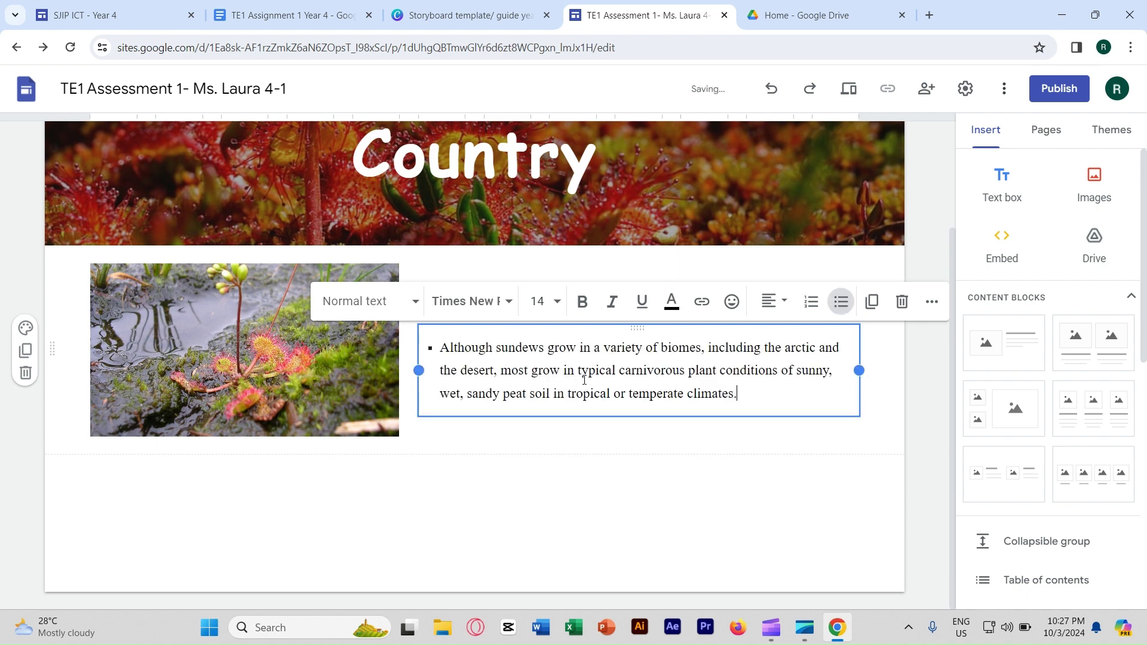
key("ctrl+a")
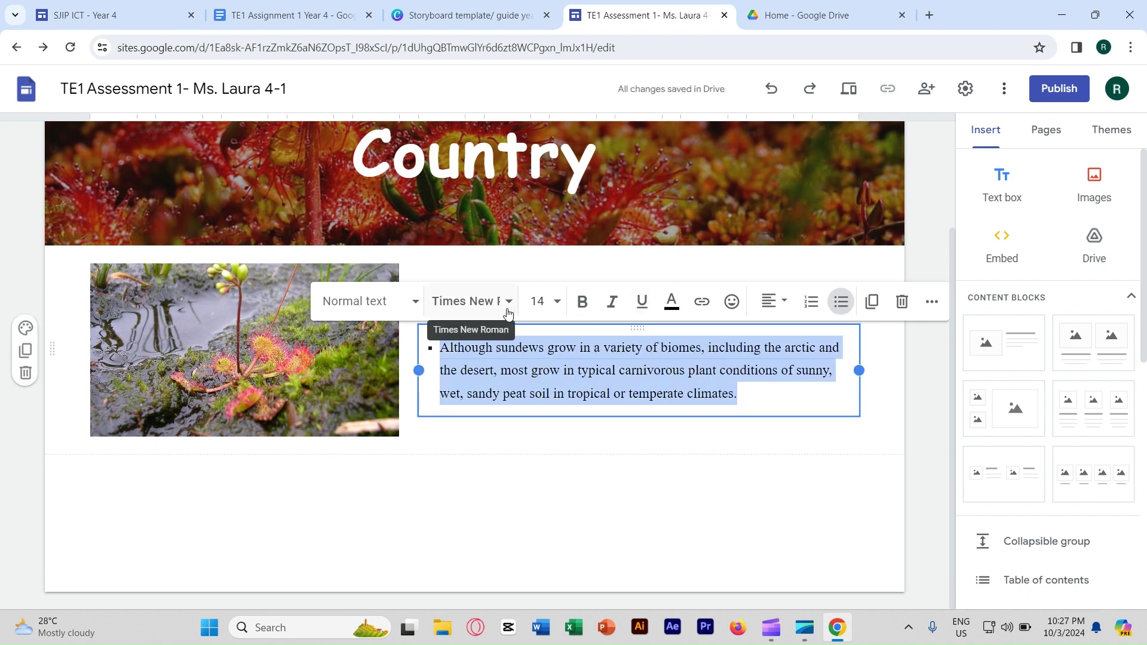
left_click(471, 302)
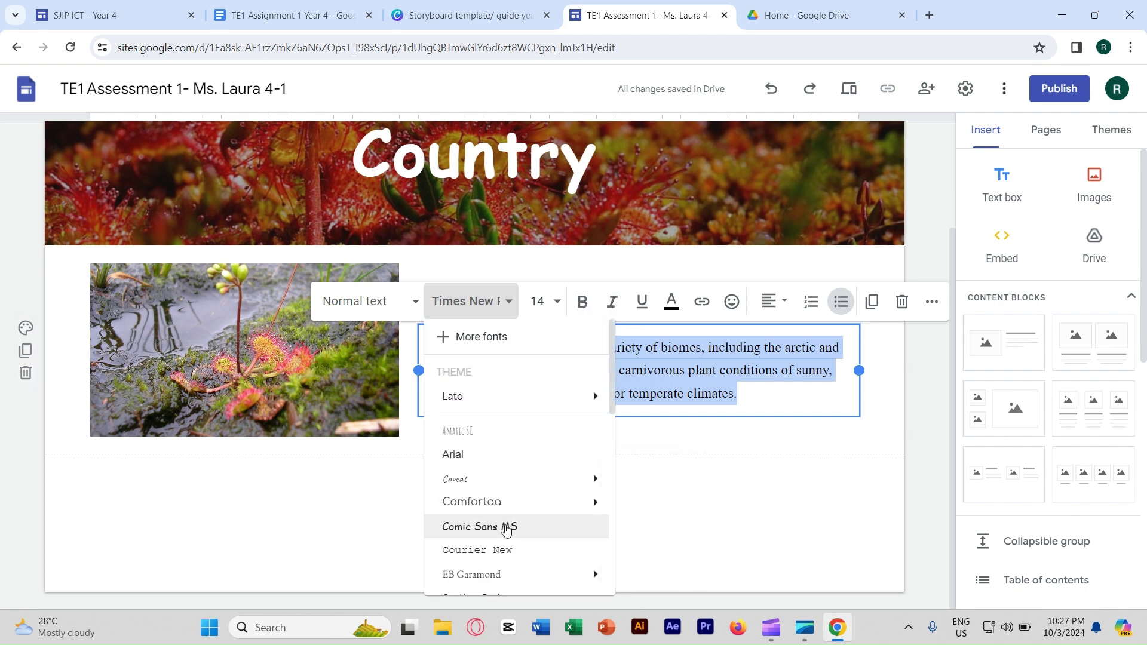
left_click(505, 528)
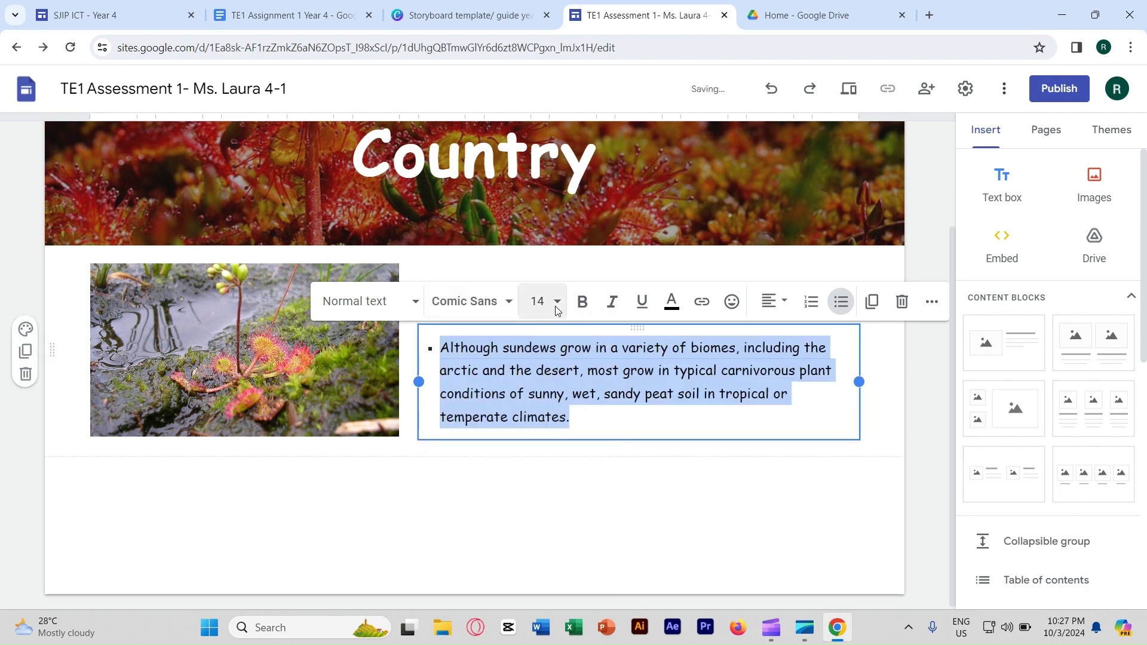
left_click(624, 458)
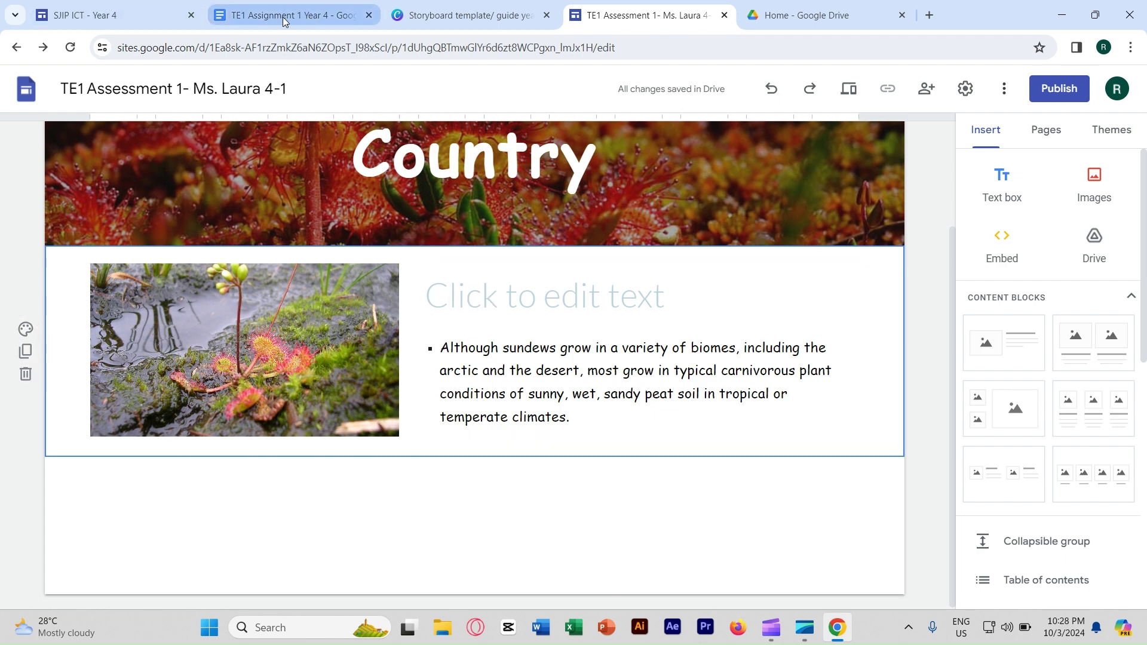
Copy the heading "What climate they like?" from the storyboard into the title field beside the habitat image
left_click(454, 15)
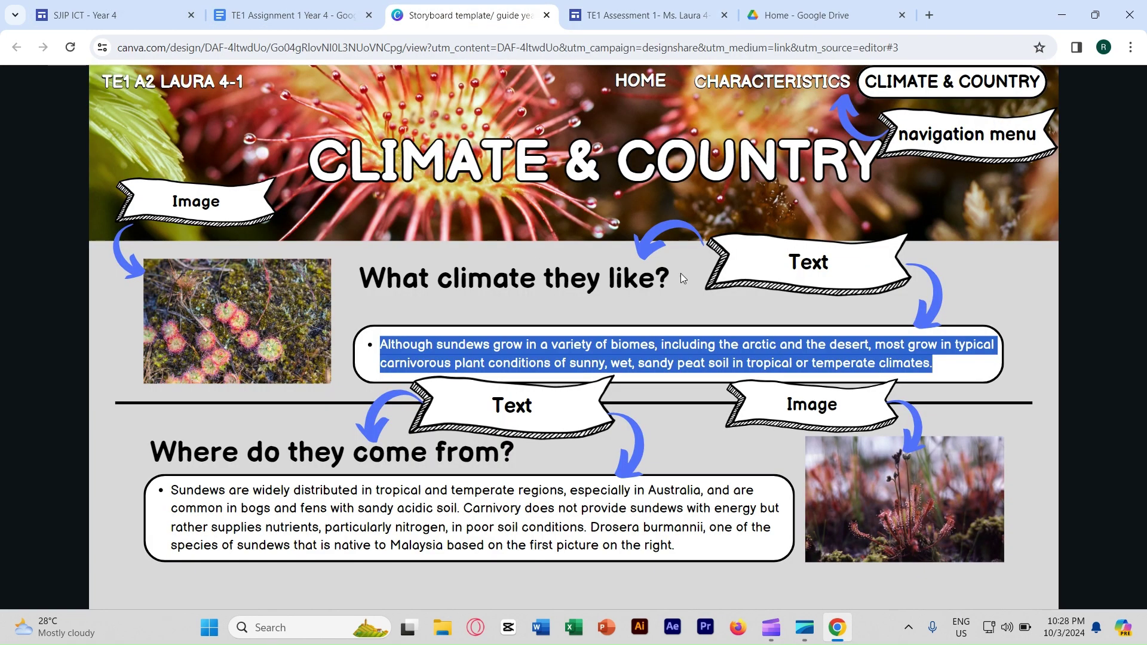
left_click_drag(671, 274, 369, 272)
key("ctrl+c")
left_click(638, 15)
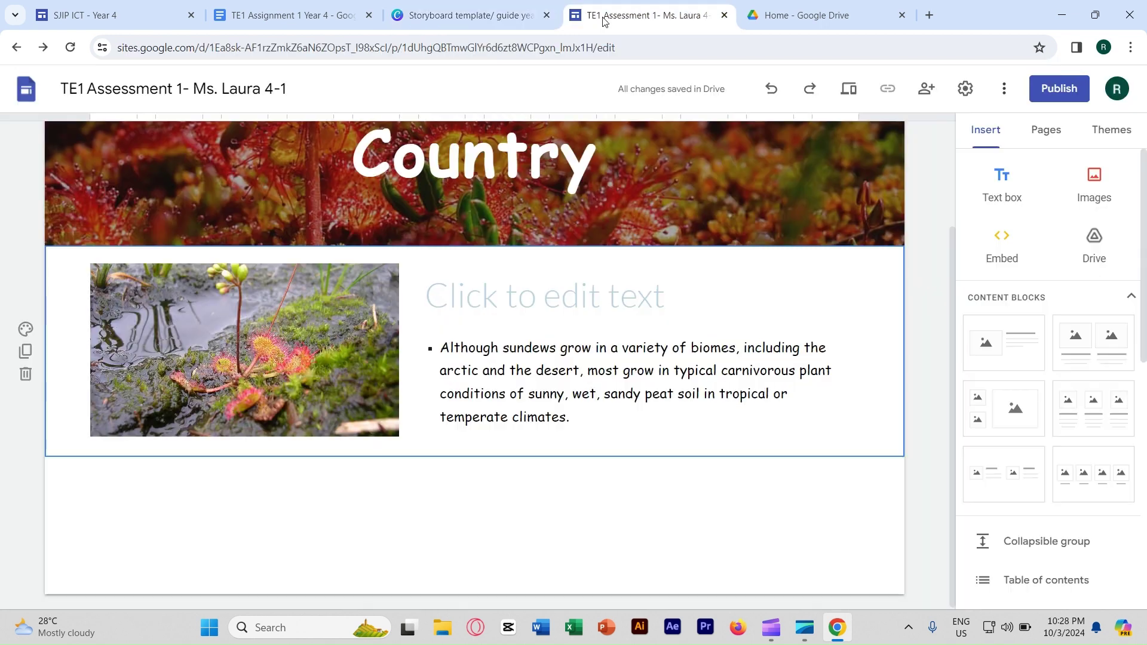
left_click(559, 302)
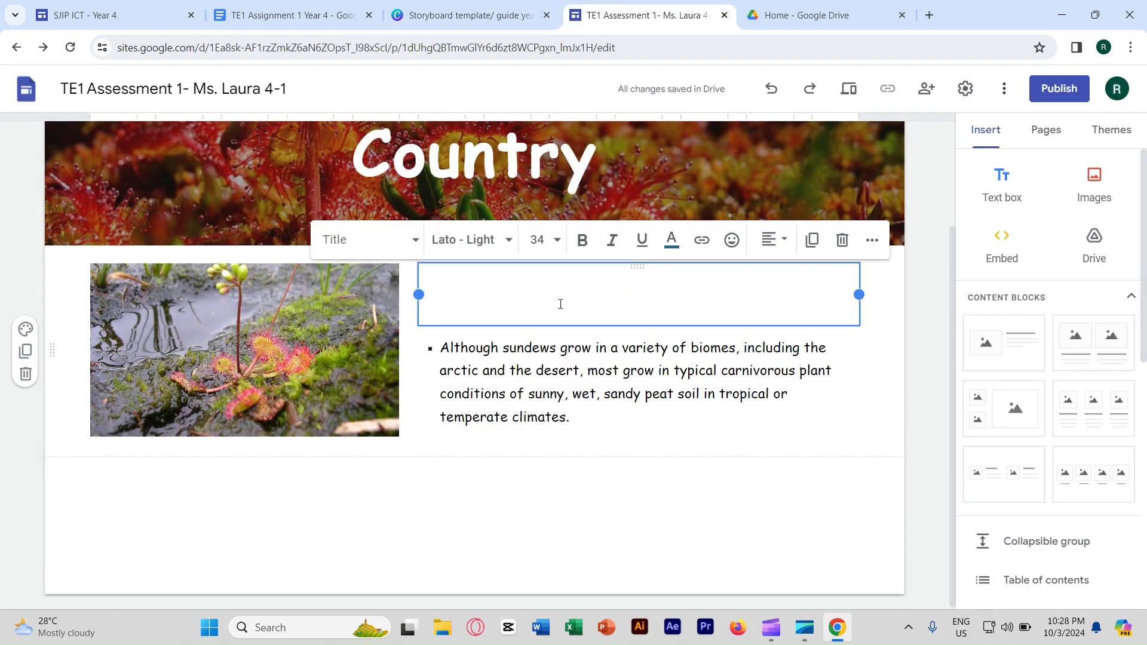
key("ctrl+v")
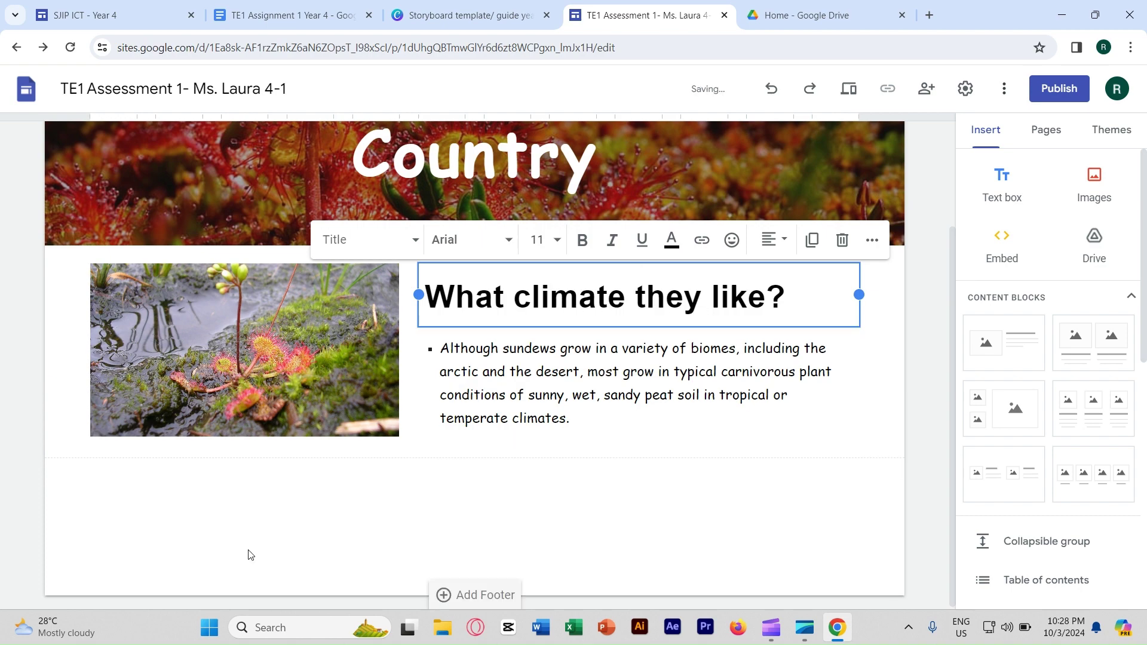
left_click(365, 534)
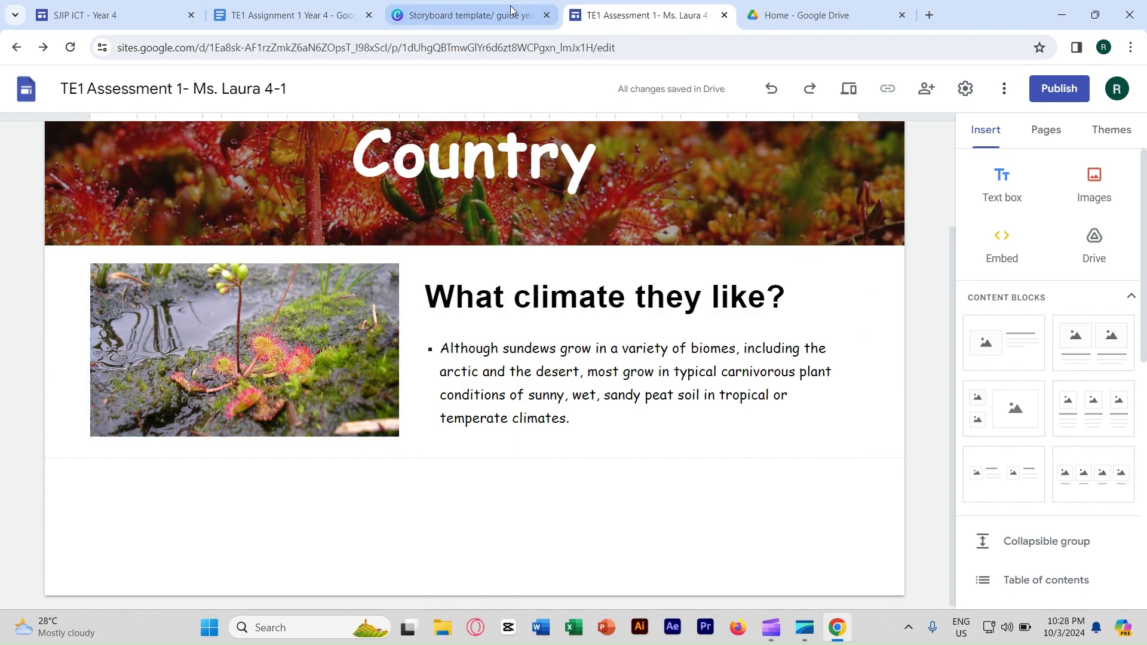
Check the storyboard layout and add a divider below the climate section
left_click(466, 15)
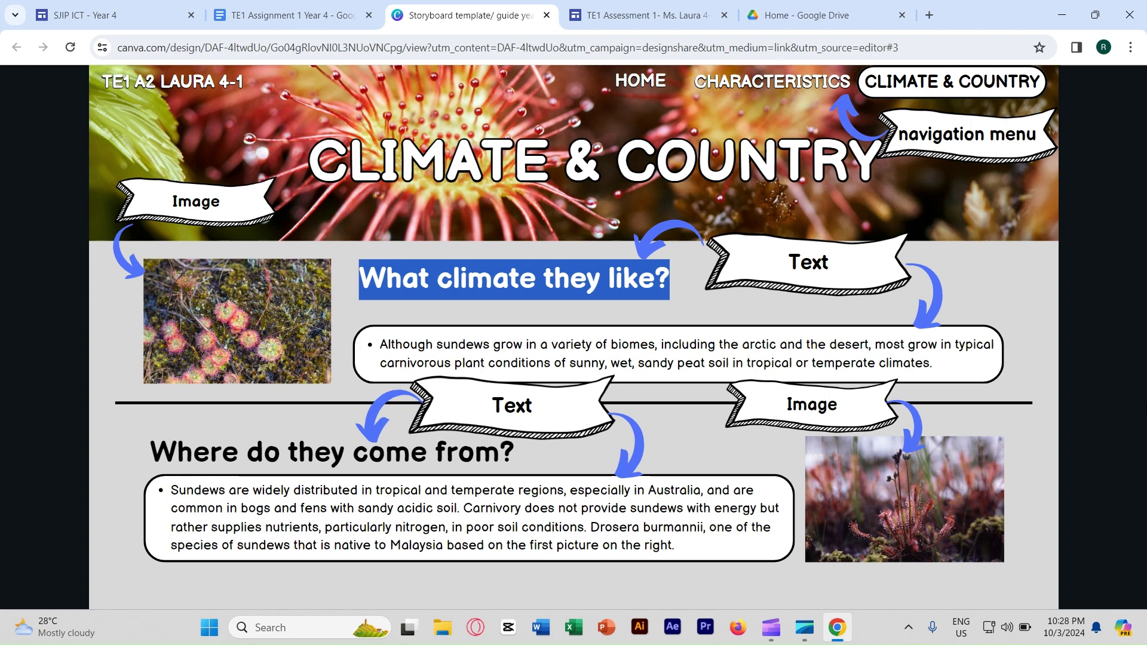
left_click(638, 15)
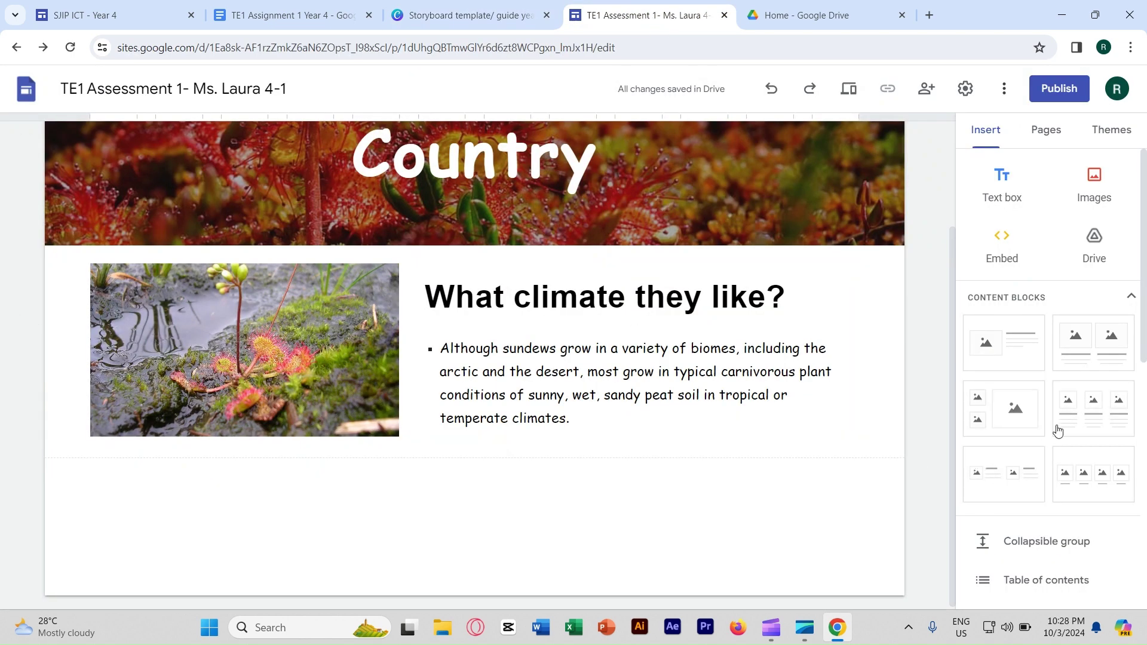
scroll(1042, 436, "down", 4)
left_click(993, 478)
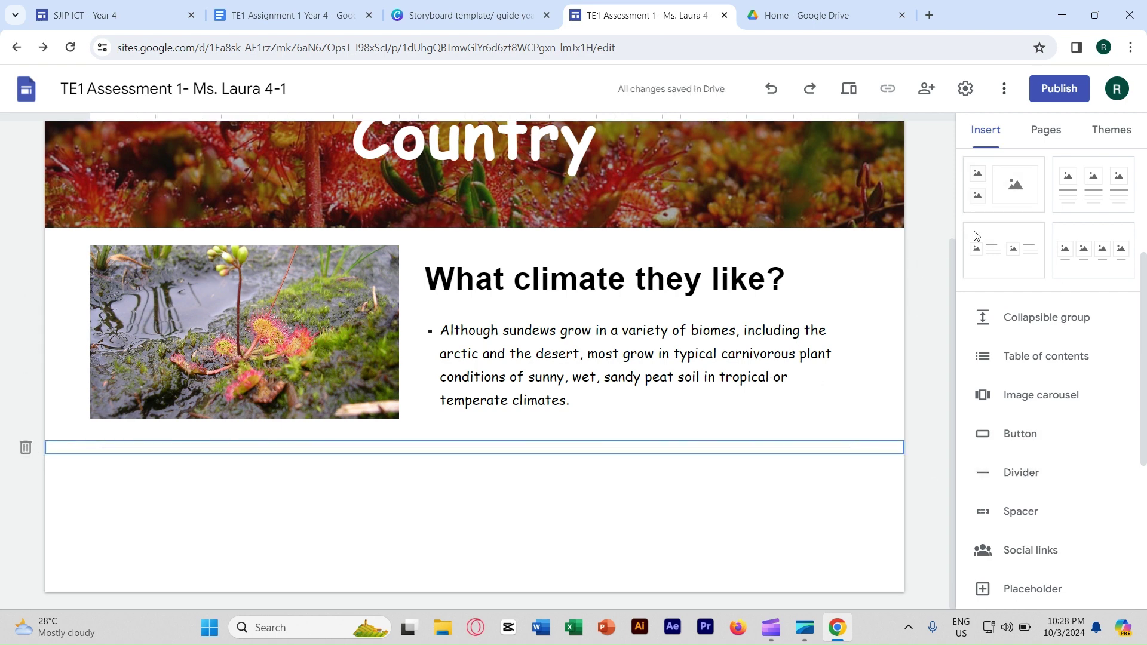
Add an image-and-text content block below the divider and move its image placeholder to the other side of the text, as in the storyboard
scroll(1054, 251, "up", 3)
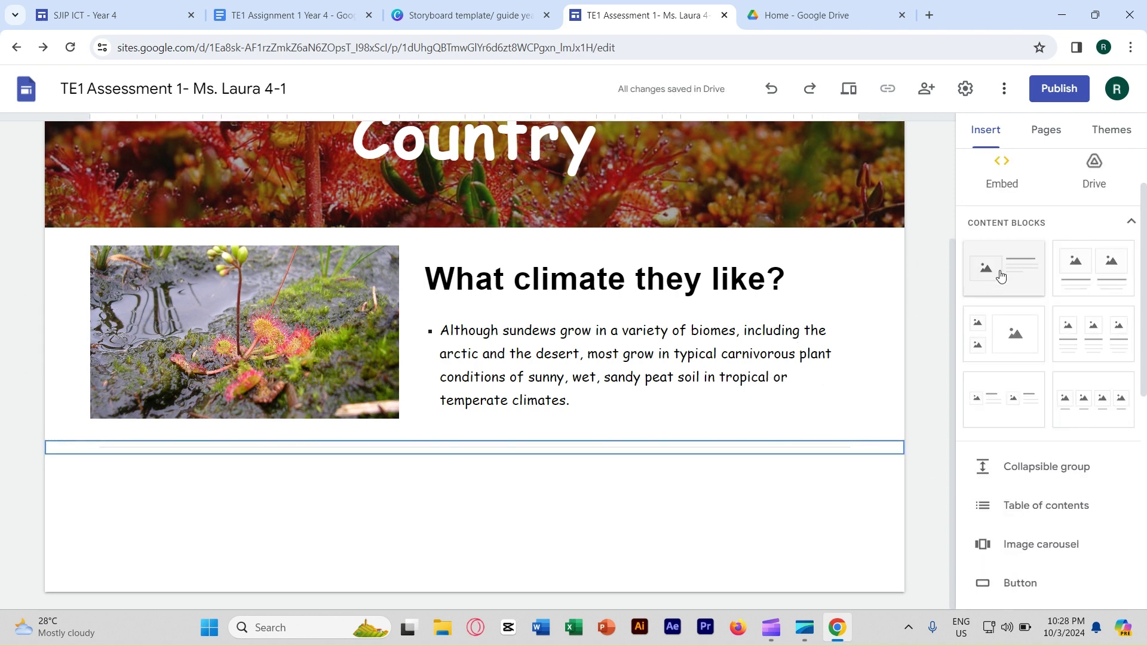
left_click(1001, 276)
left_click(462, 24)
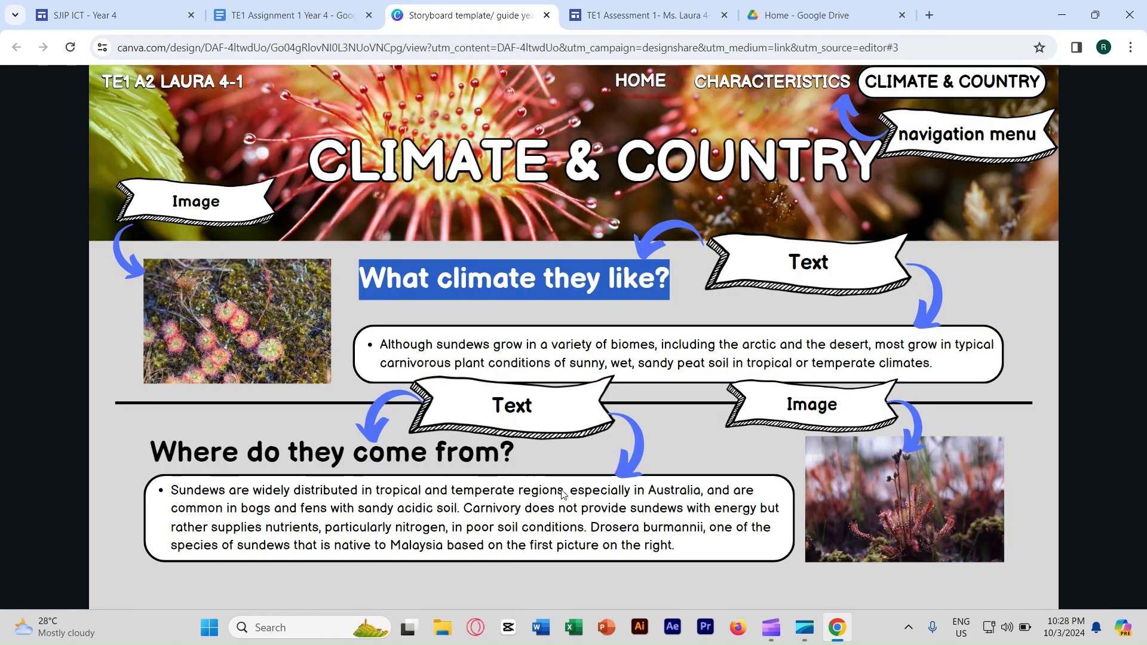
left_click(646, 16)
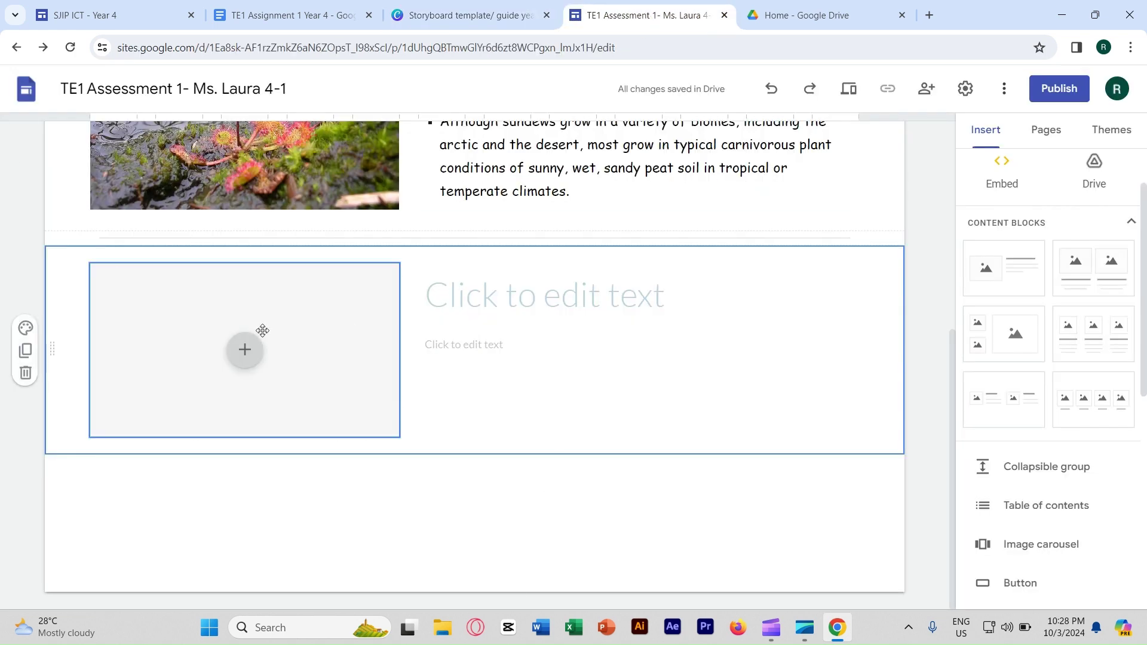
left_click_drag(296, 330, 863, 304)
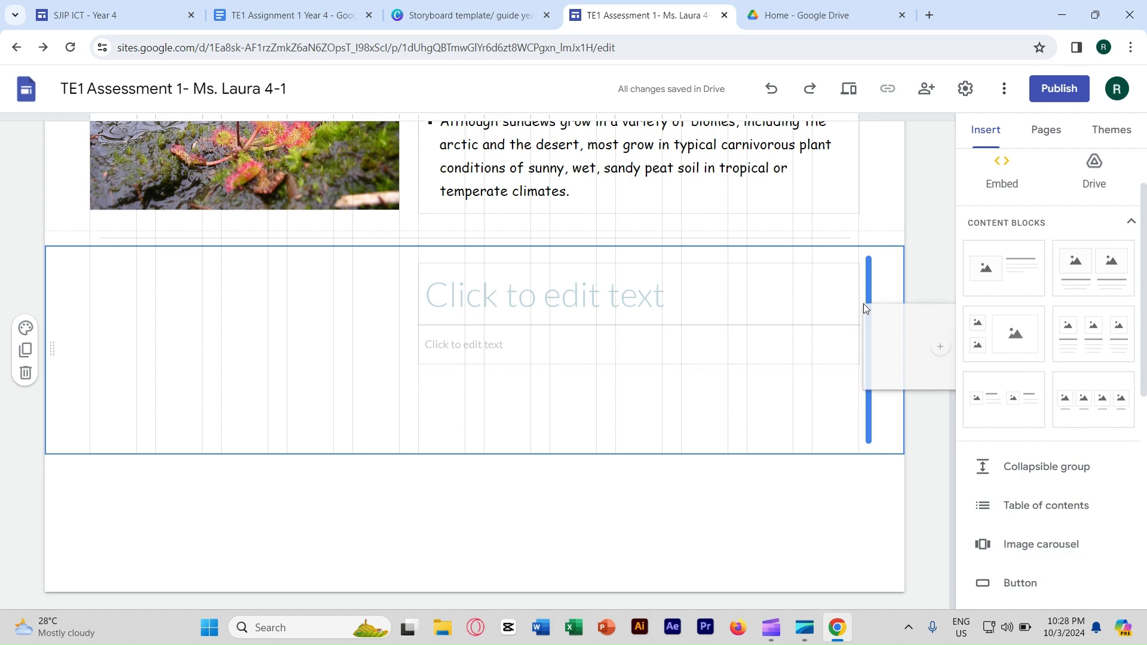
left_click_drag(864, 305, 862, 304)
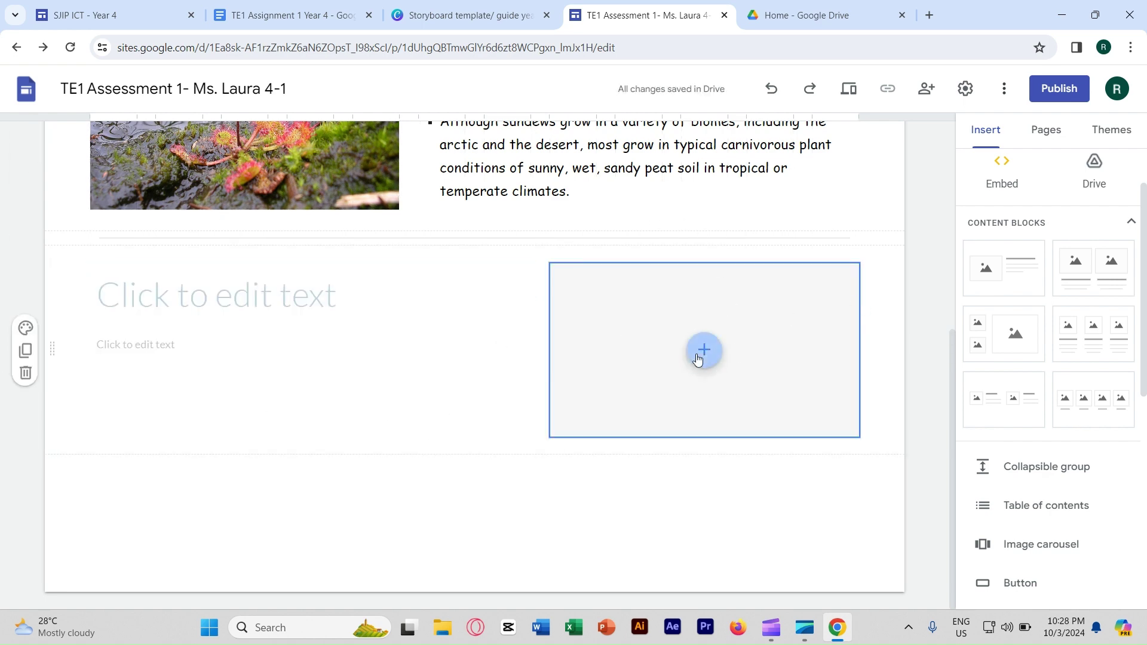
Compare the block with the storyboard, and search Google Images for "drosera which country" for its image placeholder
left_click(456, 14)
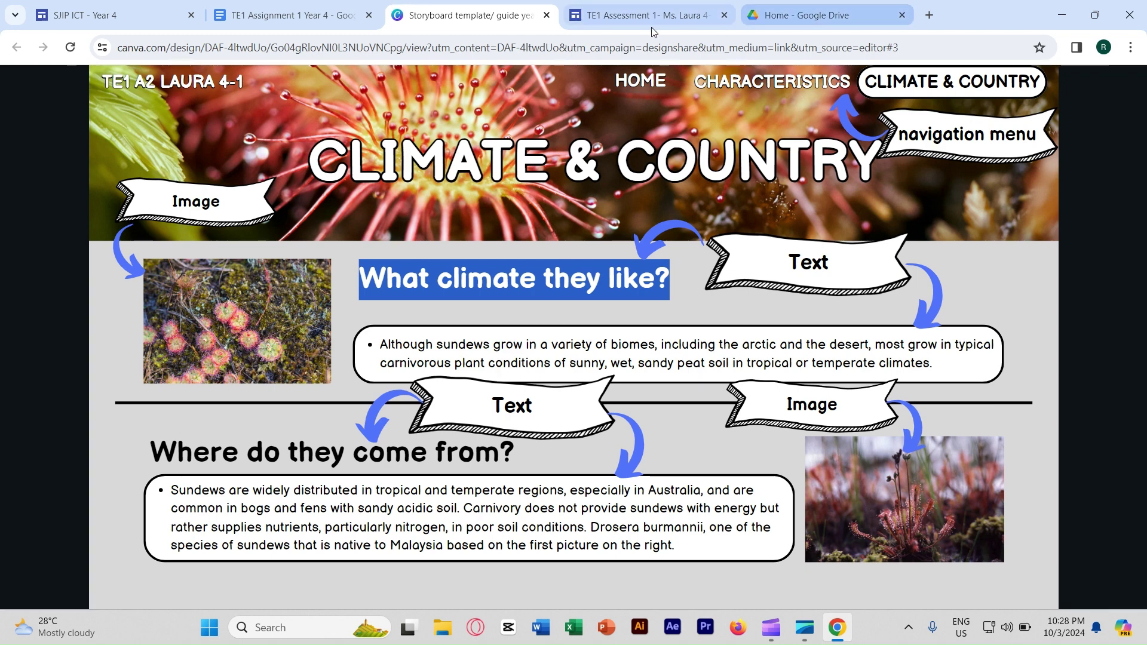
left_click(673, 20)
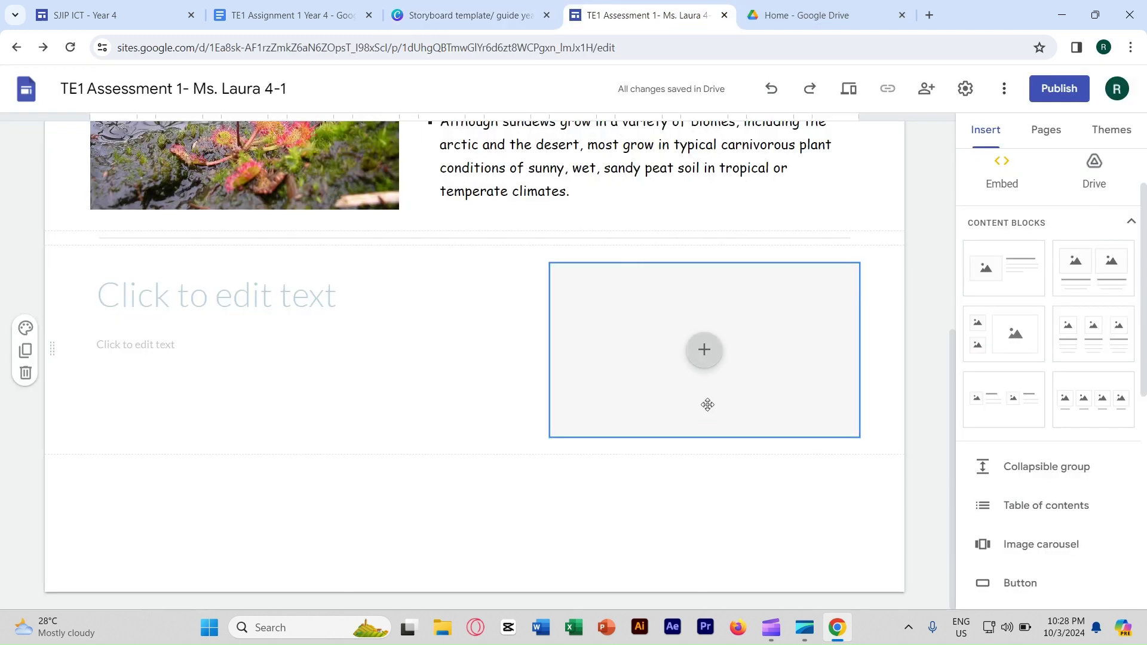
left_click(702, 354)
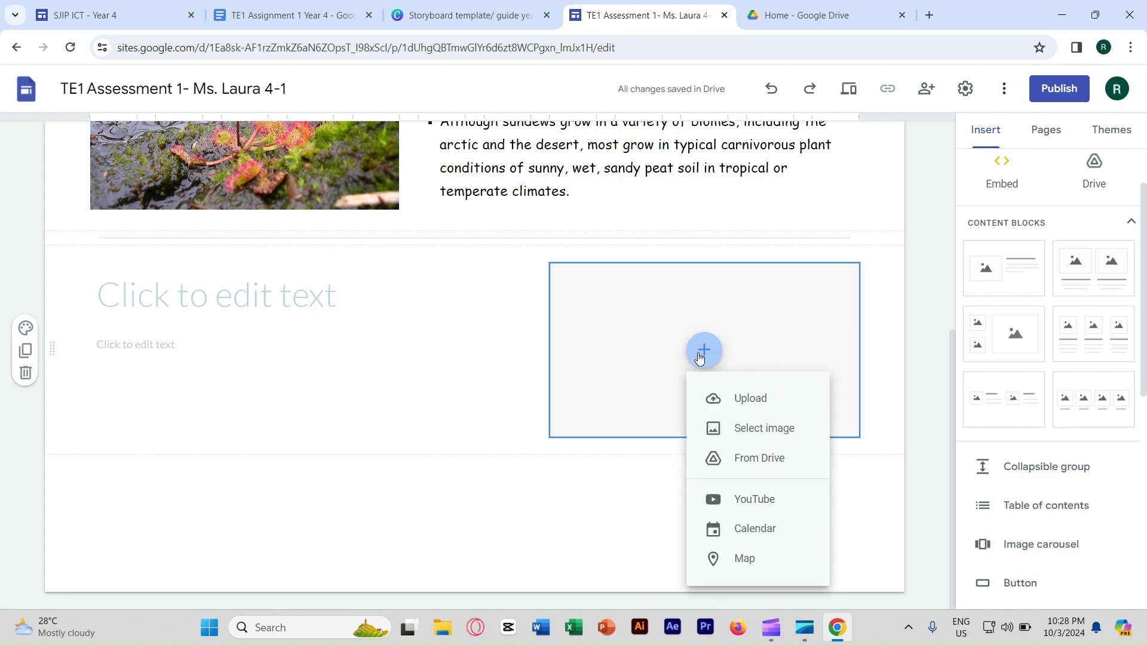
left_click(751, 438)
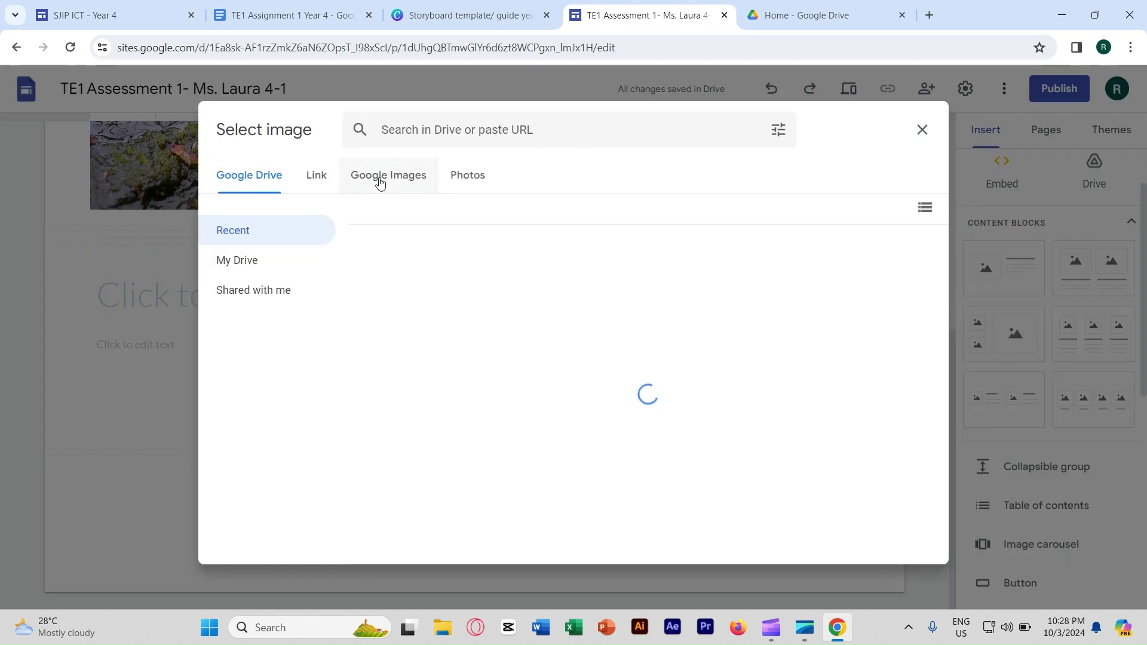
left_click(380, 183)
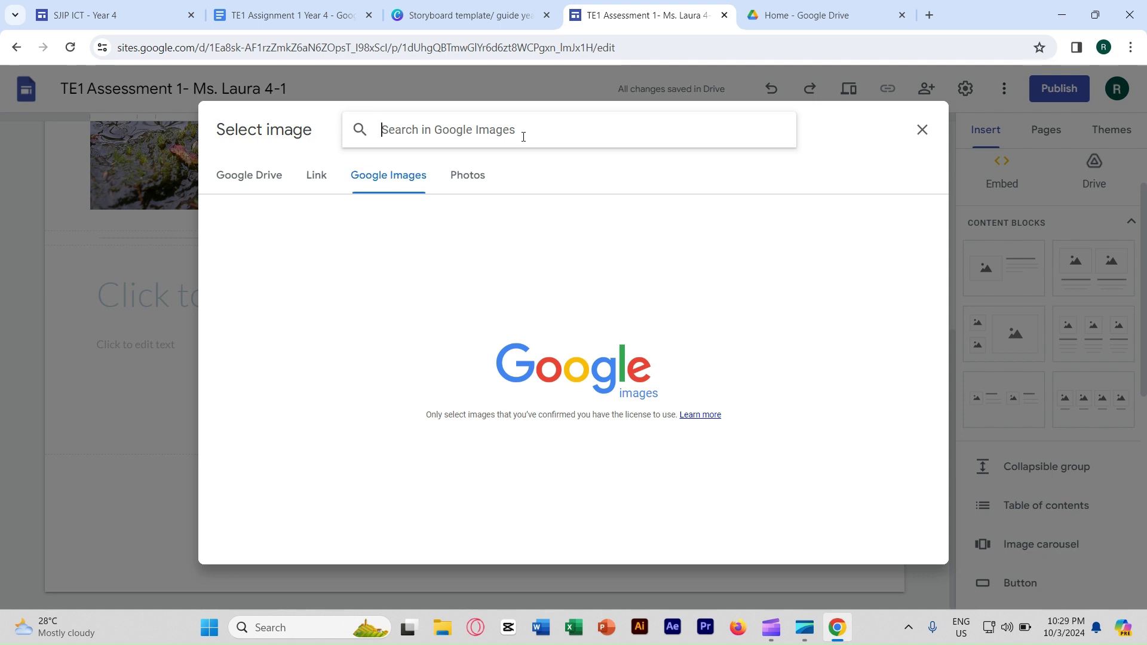
type("drosera")
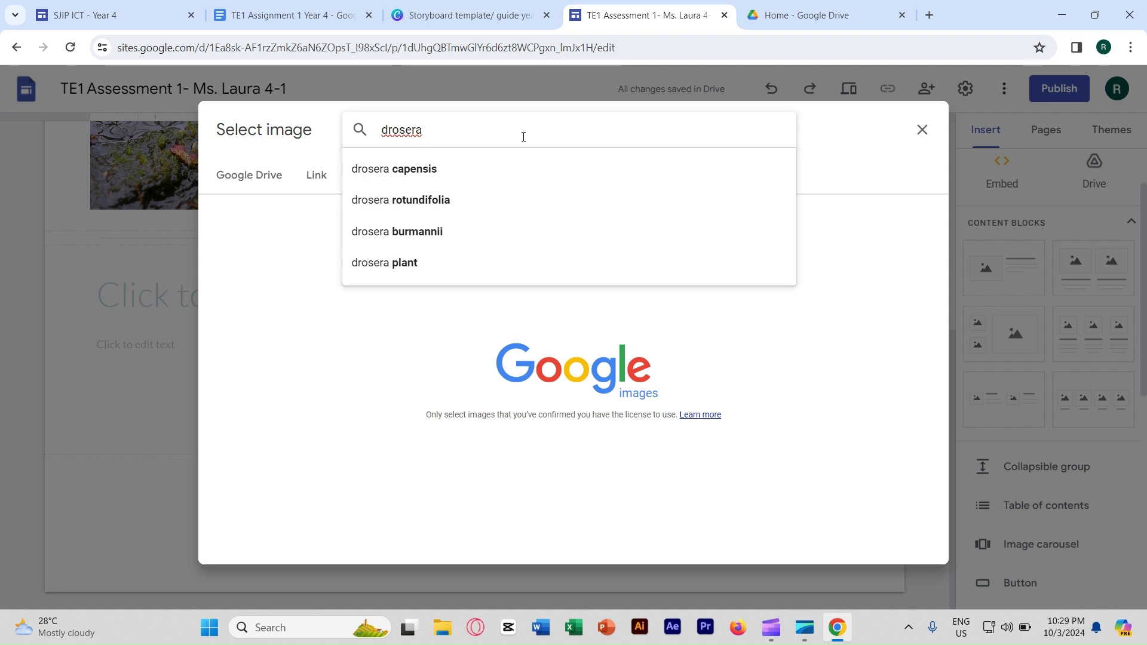
type(" which country")
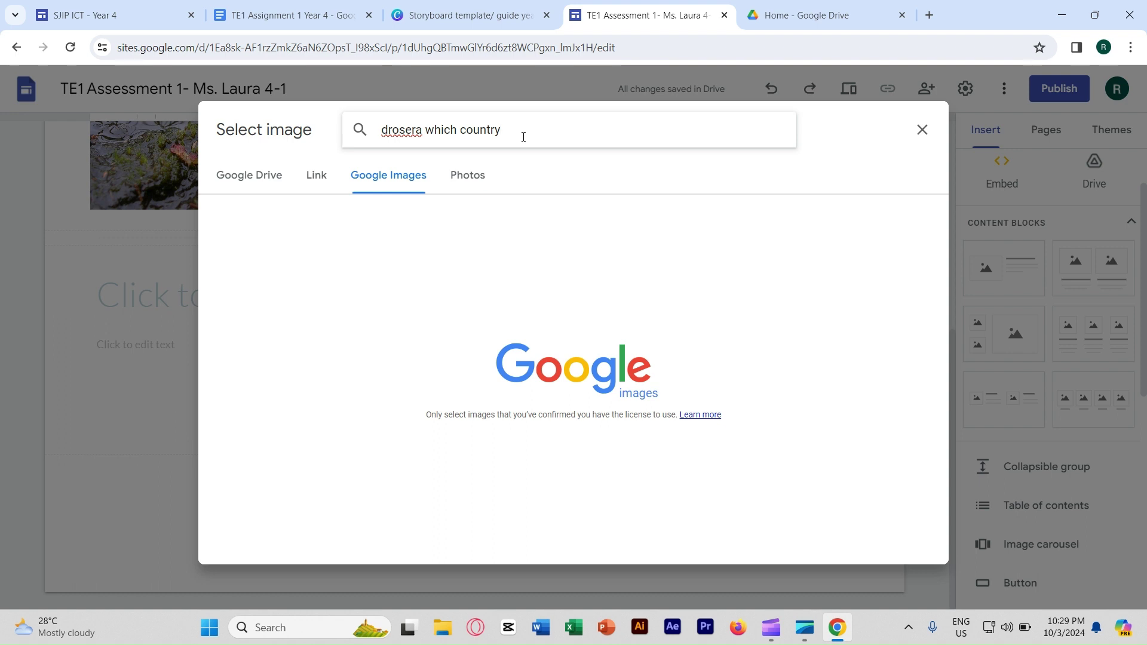
key("Return")
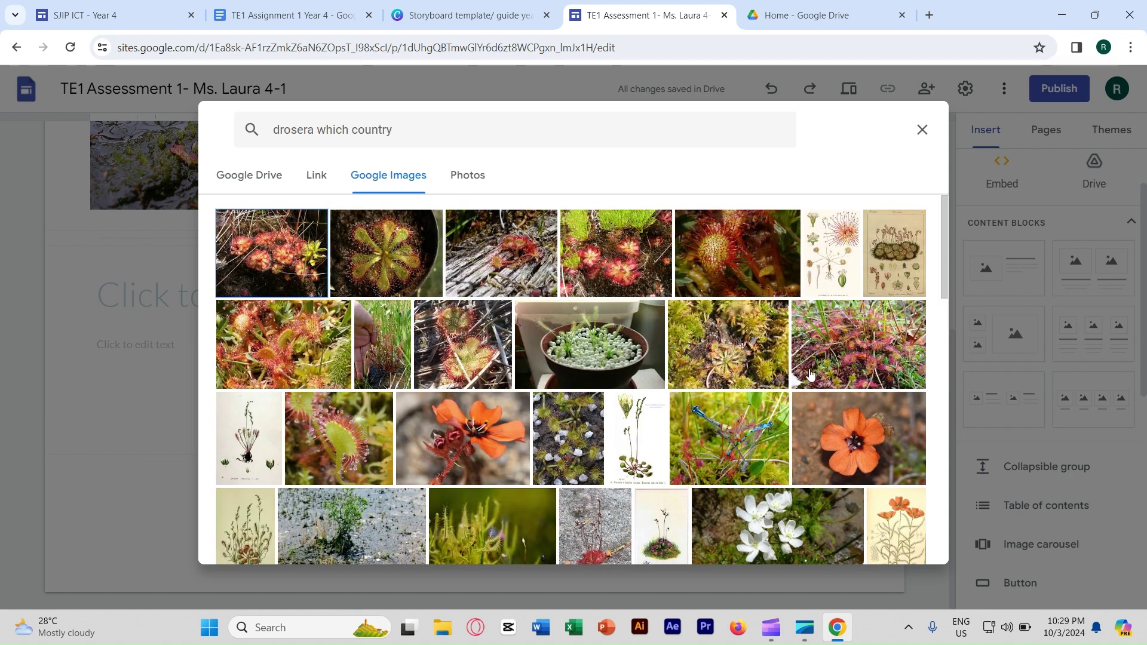
Browse the image results and insert the picture of red sundew rosettes with green moss into the placeholder
scroll(779, 375, "down", 5)
scroll(771, 374, "down", 1)
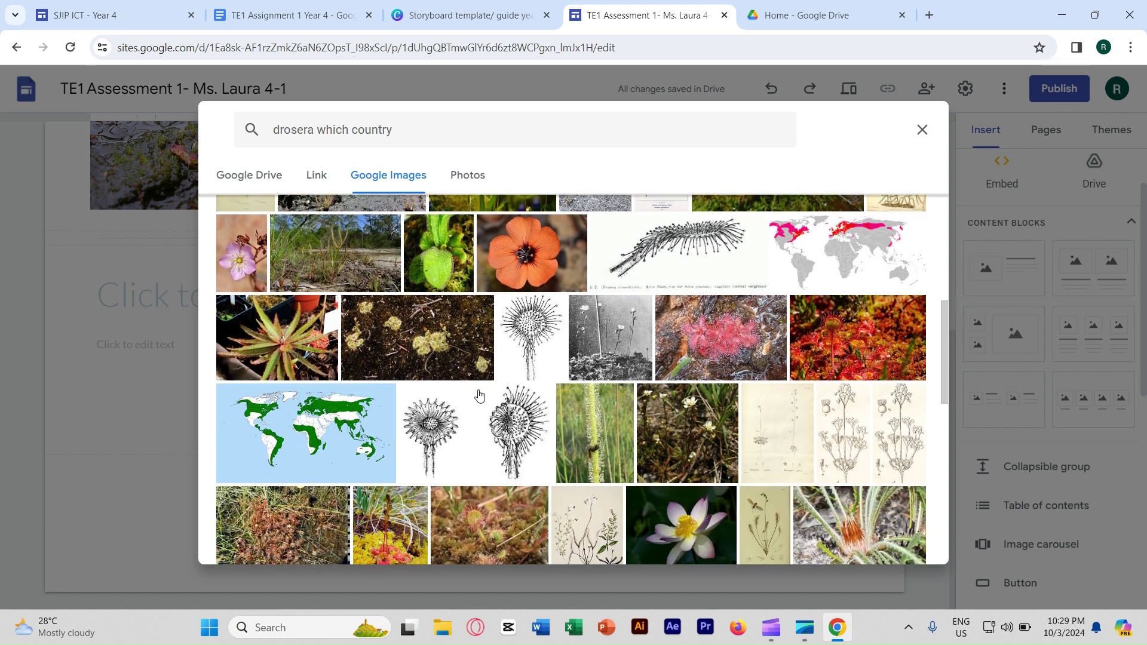
scroll(478, 397, "up", 3)
scroll(477, 397, "up", 2)
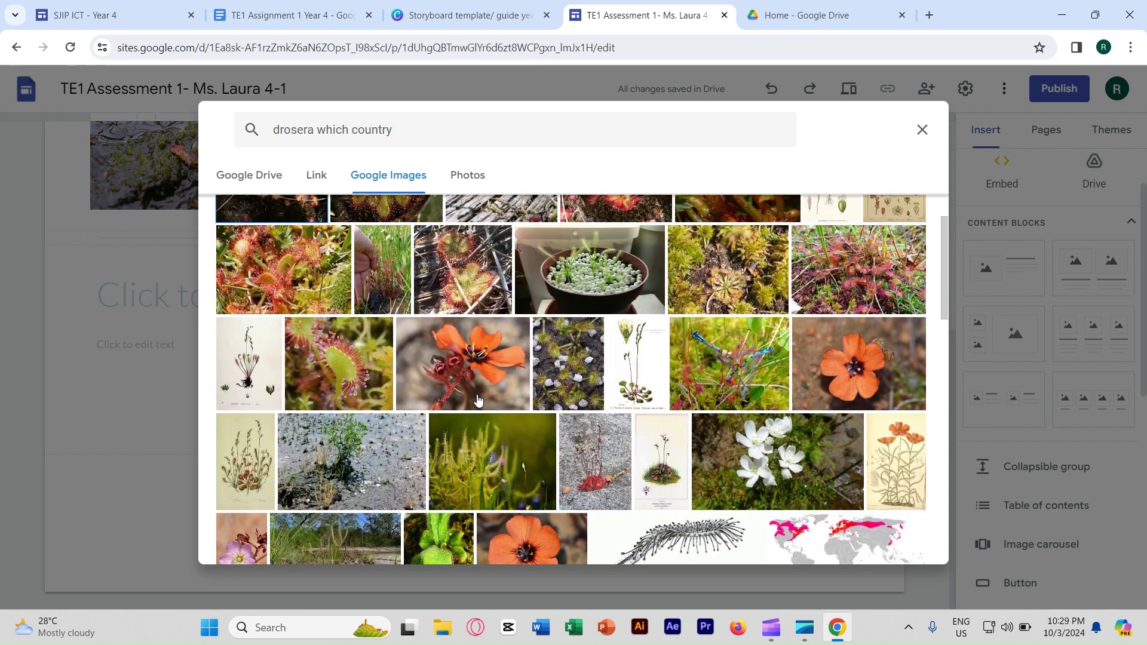
scroll(478, 399, "down", 4)
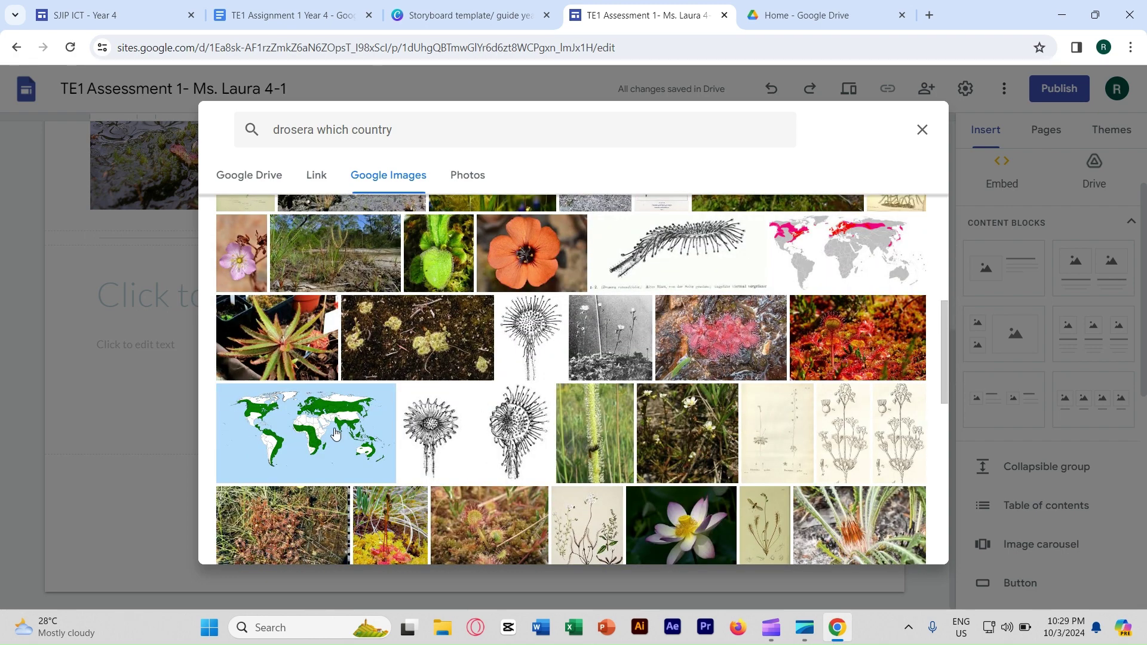
scroll(336, 432, "up", 10)
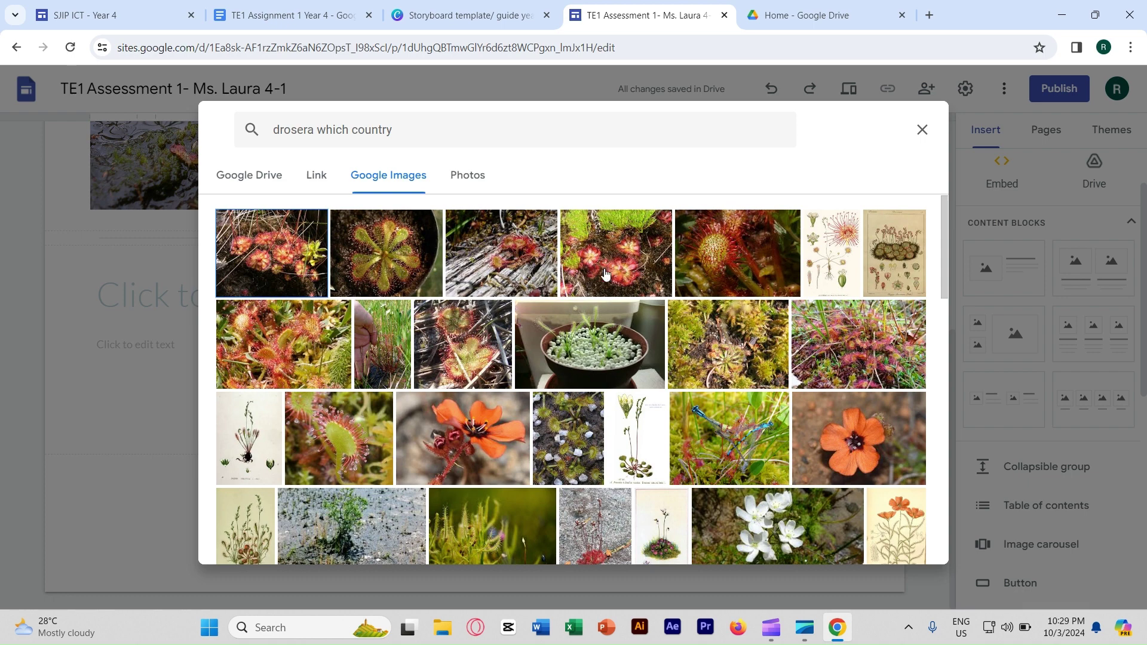
left_click(627, 260)
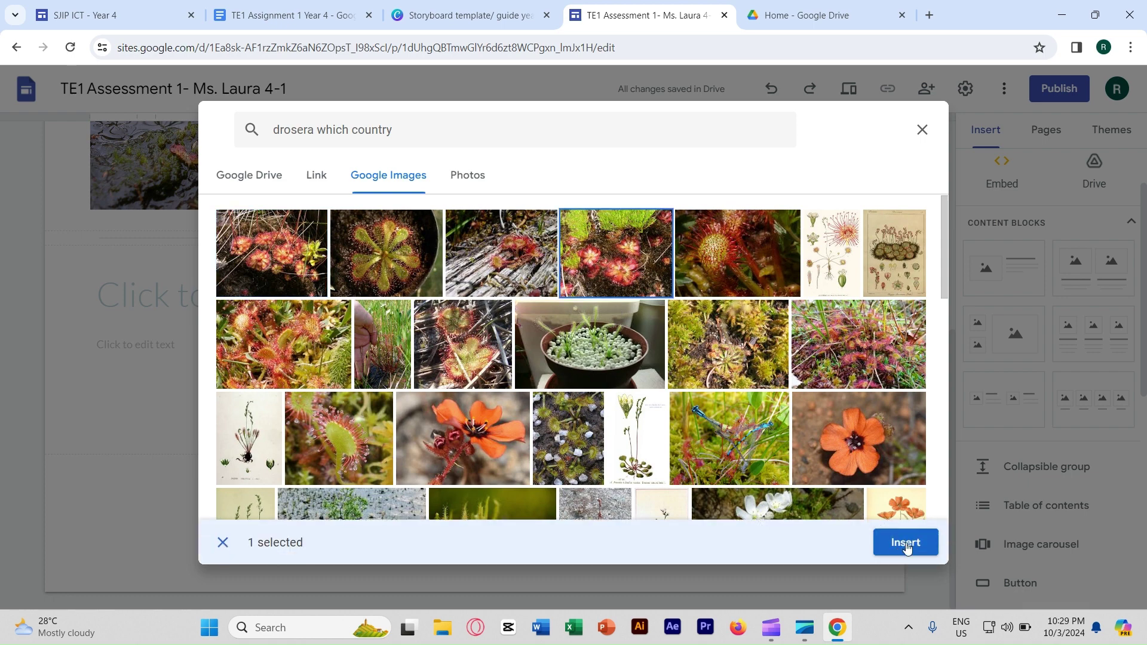
left_click(905, 542)
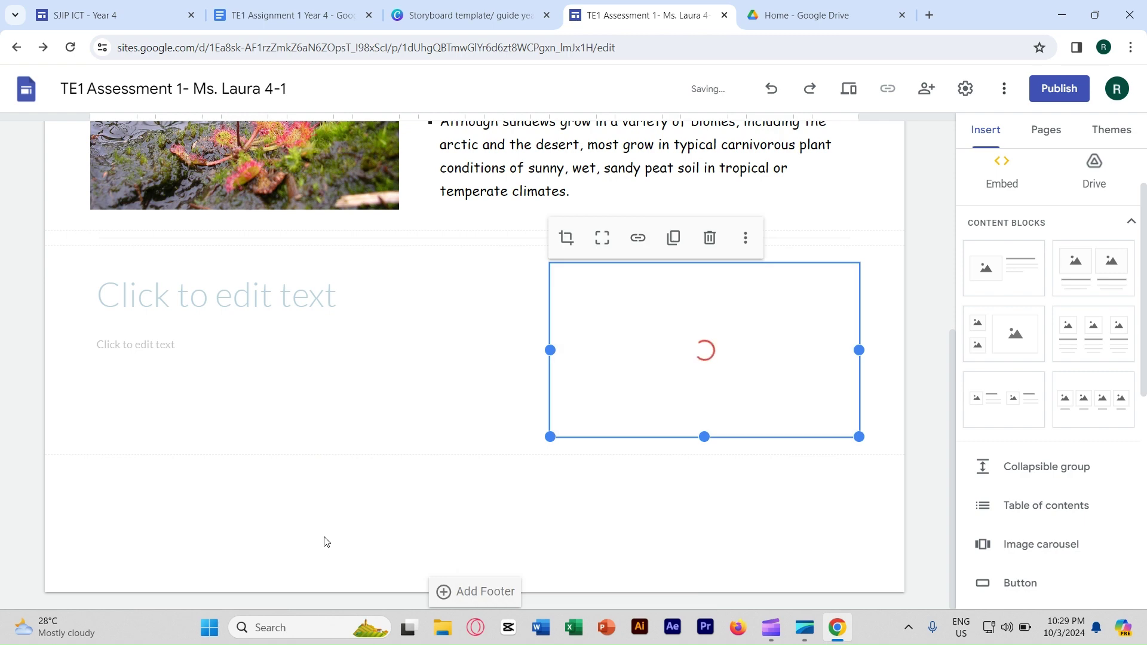
Fill the title field beside the new sundew image with the storyboard heading "Where do they come from?"
left_click(310, 292)
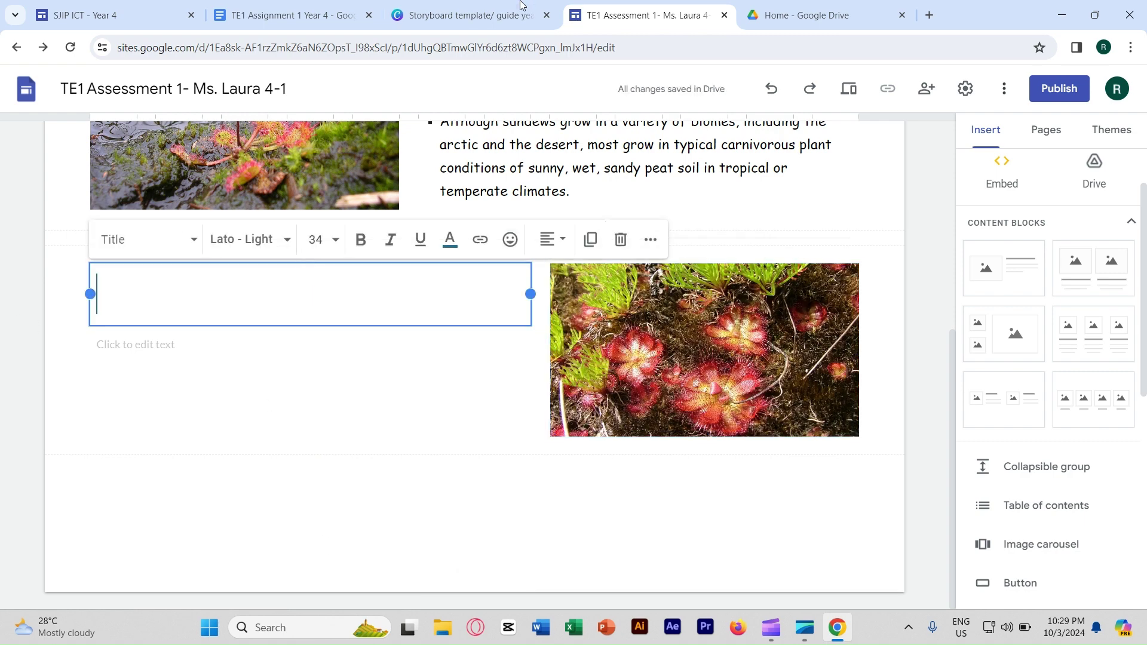
left_click(436, 8)
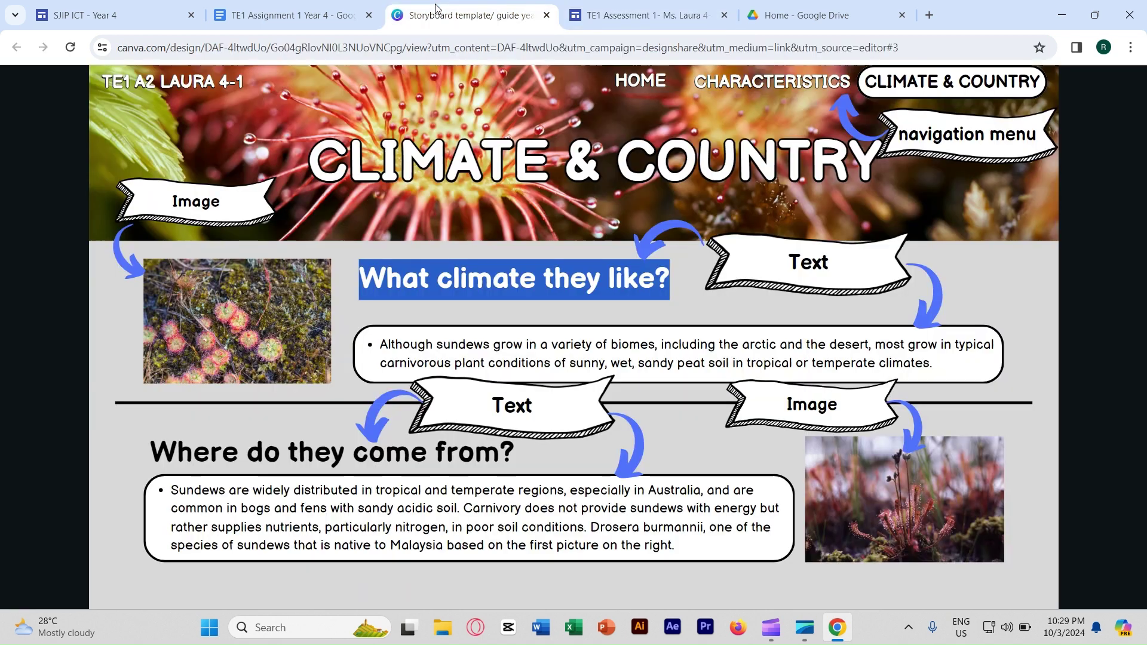
left_click_drag(153, 452, 518, 459)
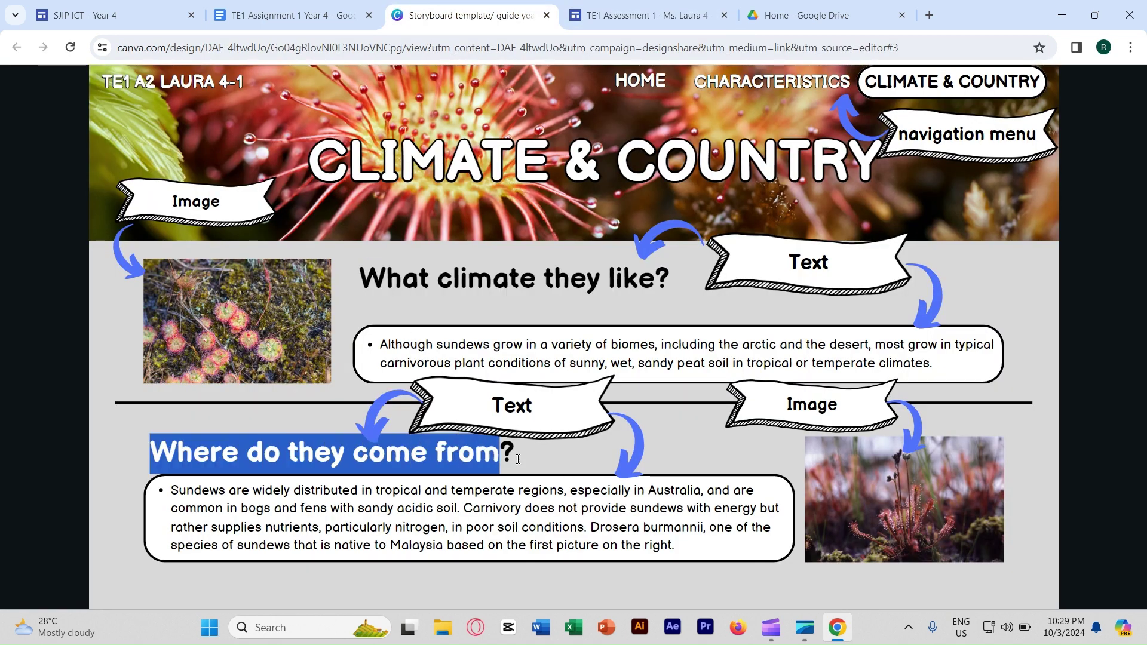
left_click(648, 15)
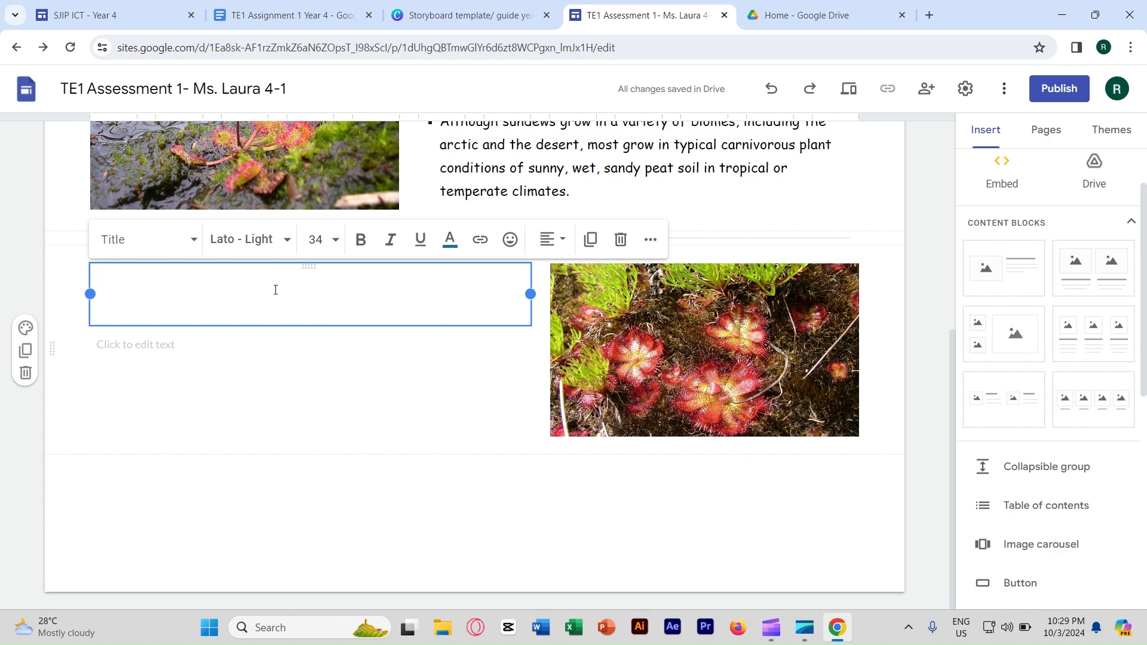
type("Where do they come from?")
key("ctrl+z")
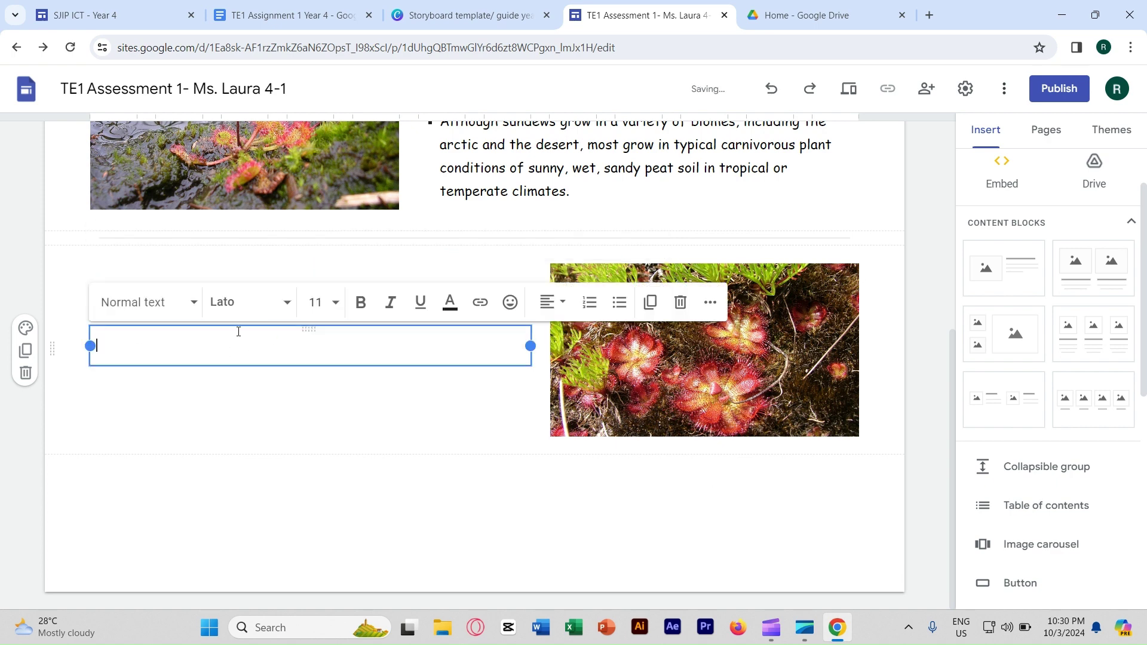
Enter "Sundews are widely distributed" from the storyboard in the body text field below that heading
left_click(469, 15)
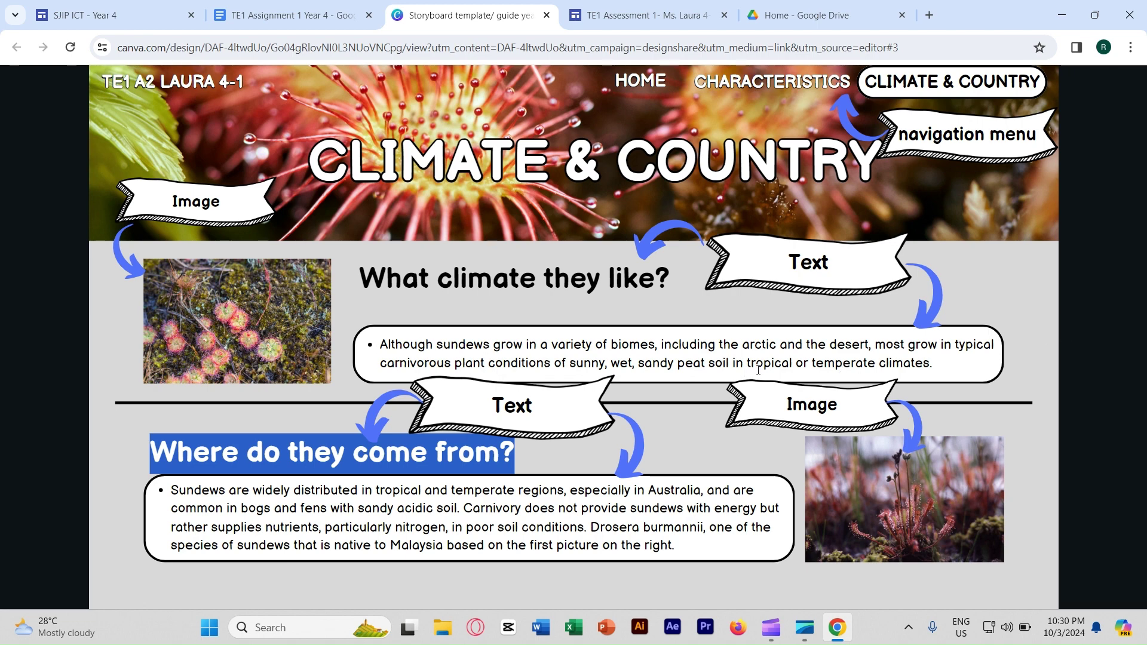
key("ctrl+Tab")
type("Su")
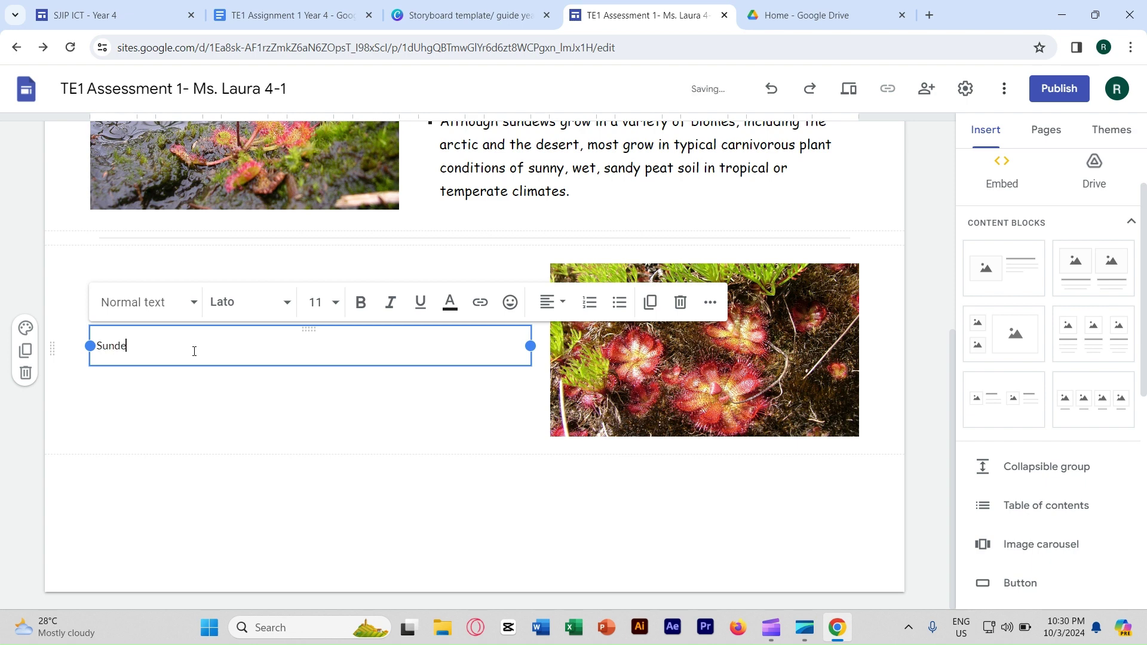
type("ndews are widely distributed")
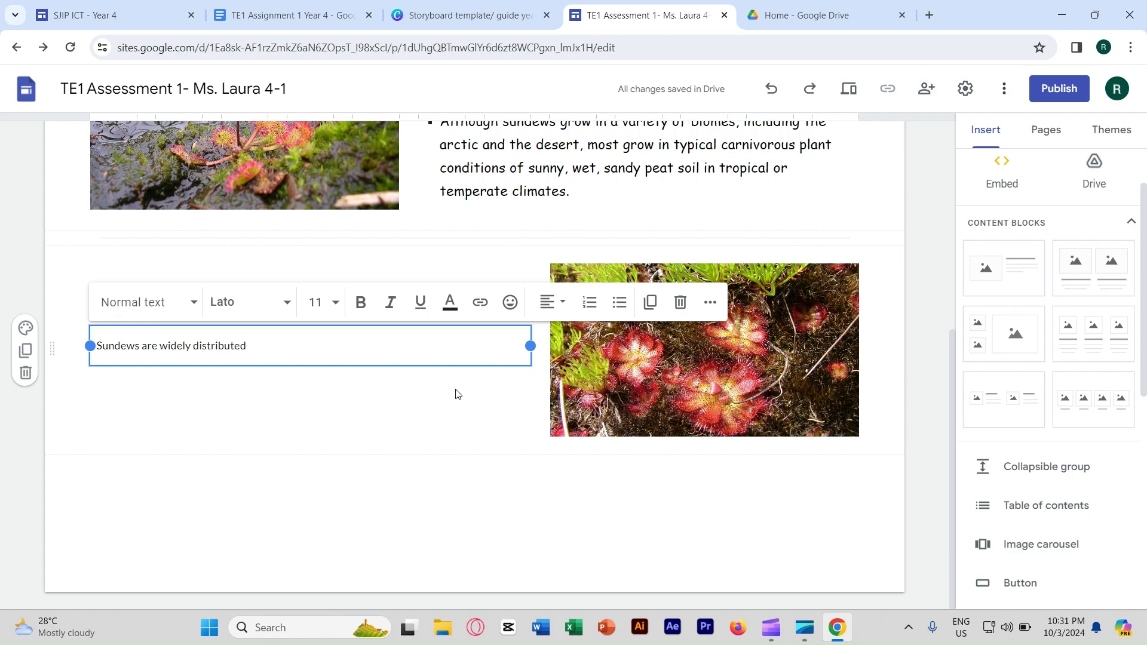
Complete the paragraph under "Where do they come from?" with the copied storyboard text and set its font size to 14
type("in")
key("ctrl+v")
left_click(325, 205)
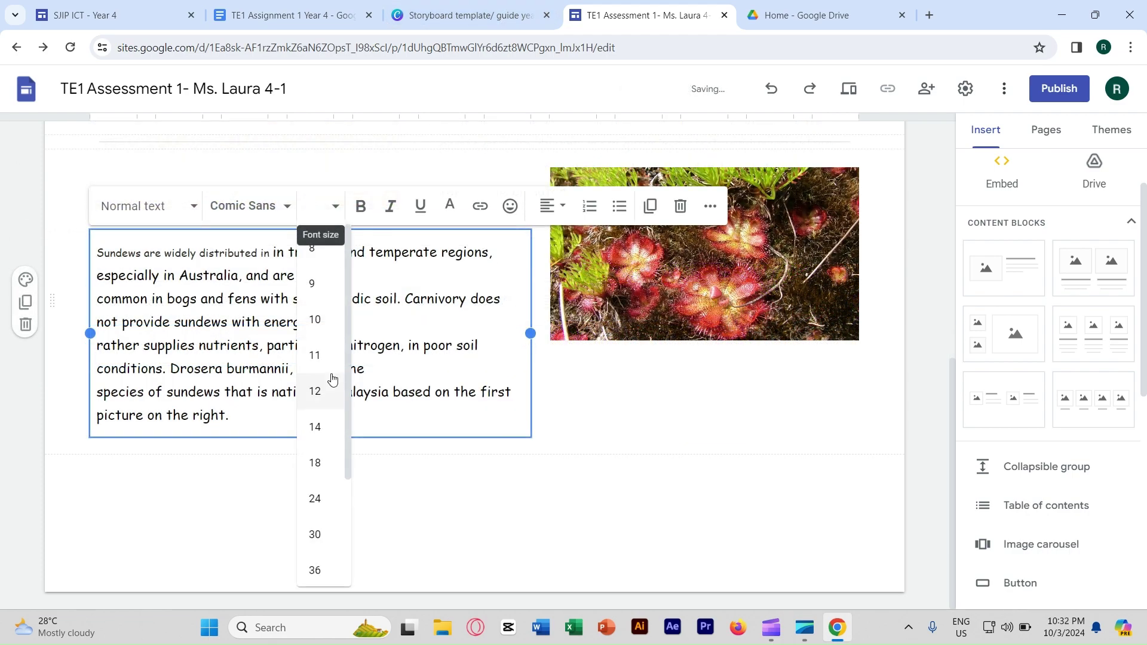
left_click(317, 428)
scroll(582, 353, "up", 5)
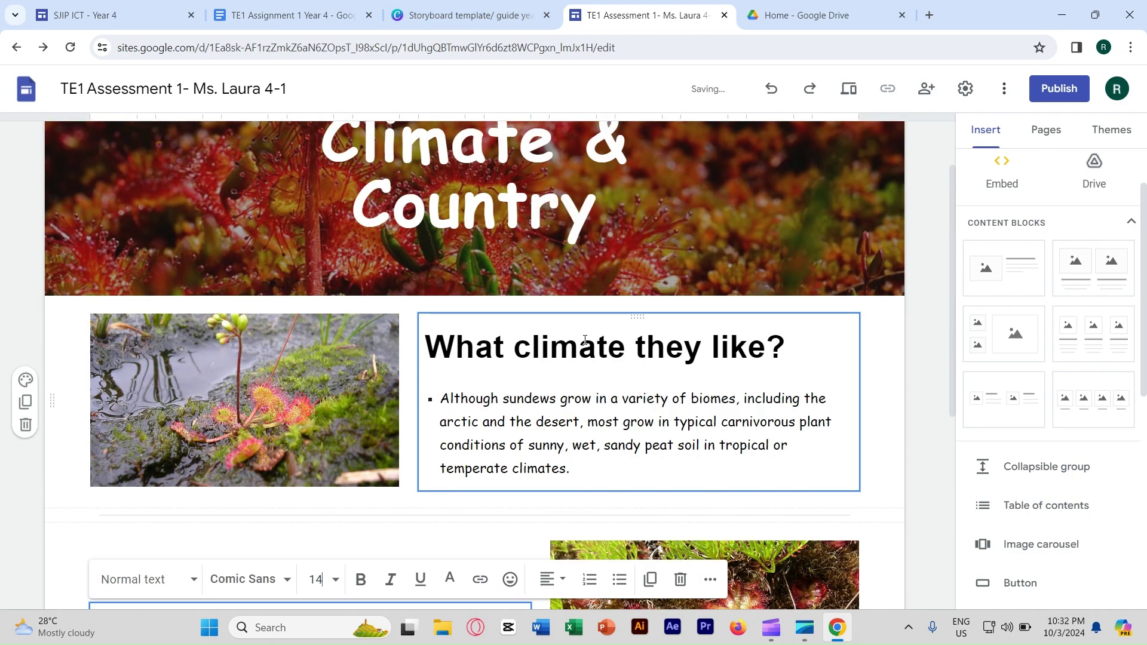
scroll(584, 344, "down", 4)
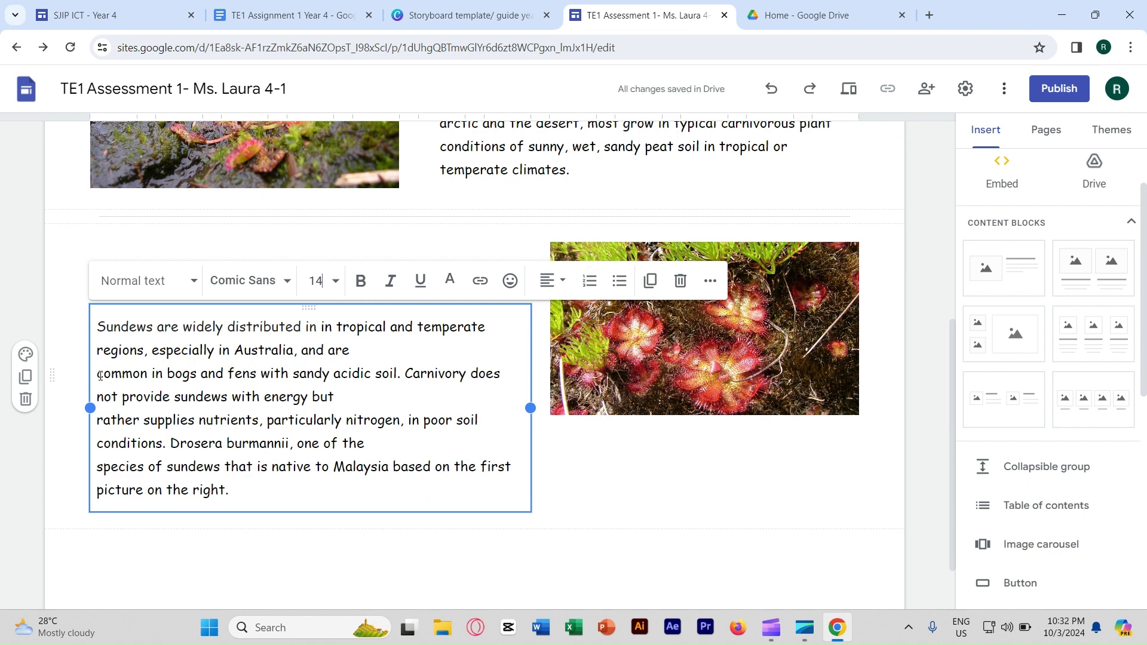
Remove the stray line breaks before "common", "rather" and "species" so the sundew origin text flows as one paragraph, keeping spaces between words
left_click(99, 374)
key("BackSpace")
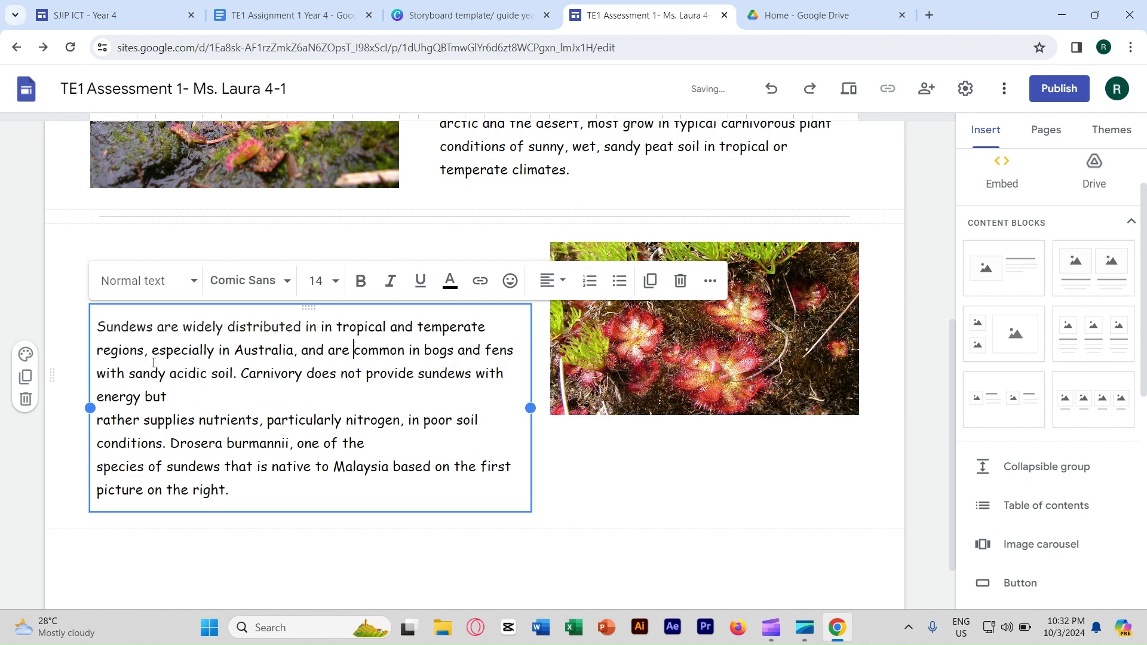
left_click(98, 420)
key("BackSpace")
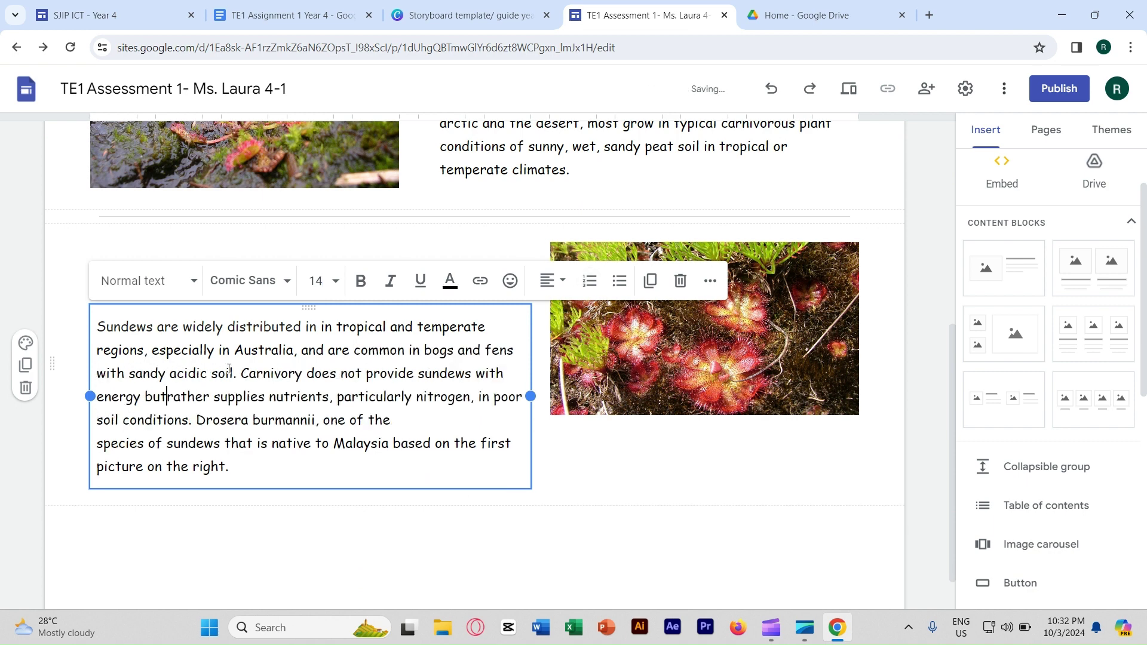
left_click(99, 442)
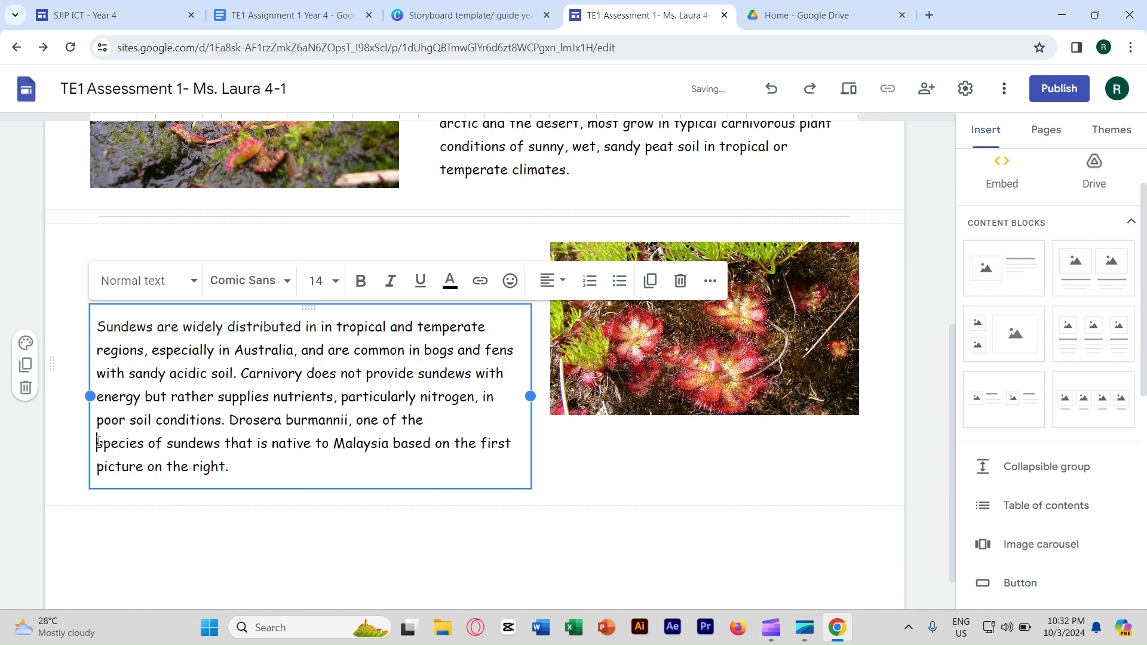
key("BackSpace")
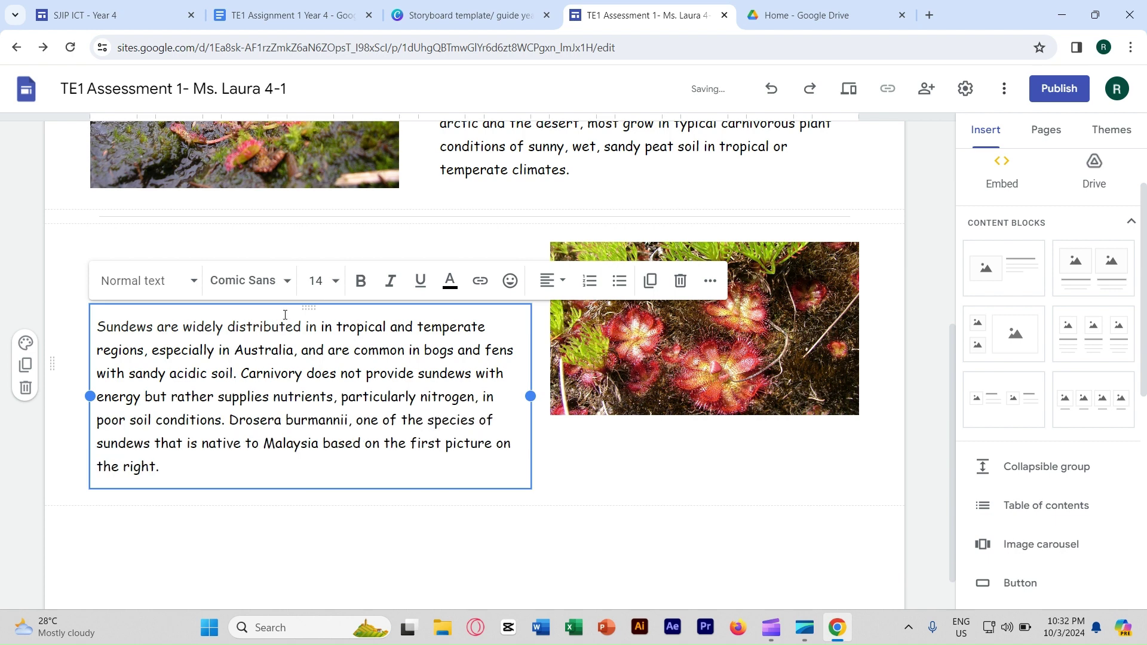
left_click(635, 453)
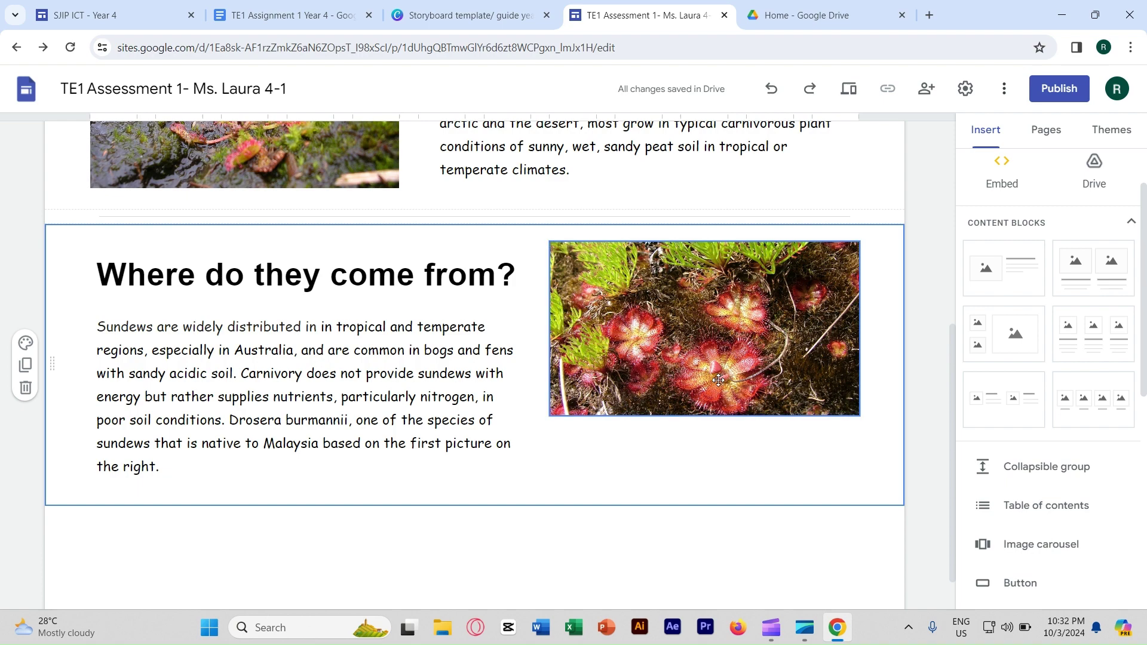
Check the Climate & Country page and set the site's publishing address to te1-a1, the teacher's name and class 4-1, joined by hyphens
scroll(719, 379, "up", 6)
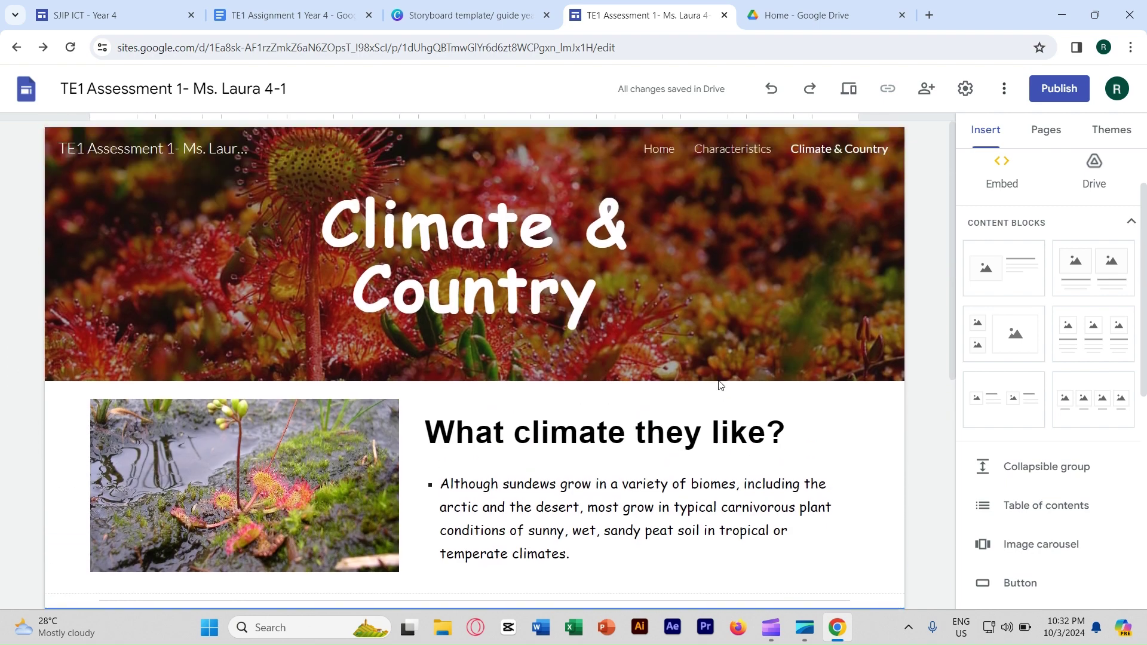
scroll(719, 384, "down", 8)
scroll(720, 384, "up", 8)
left_click(1061, 96)
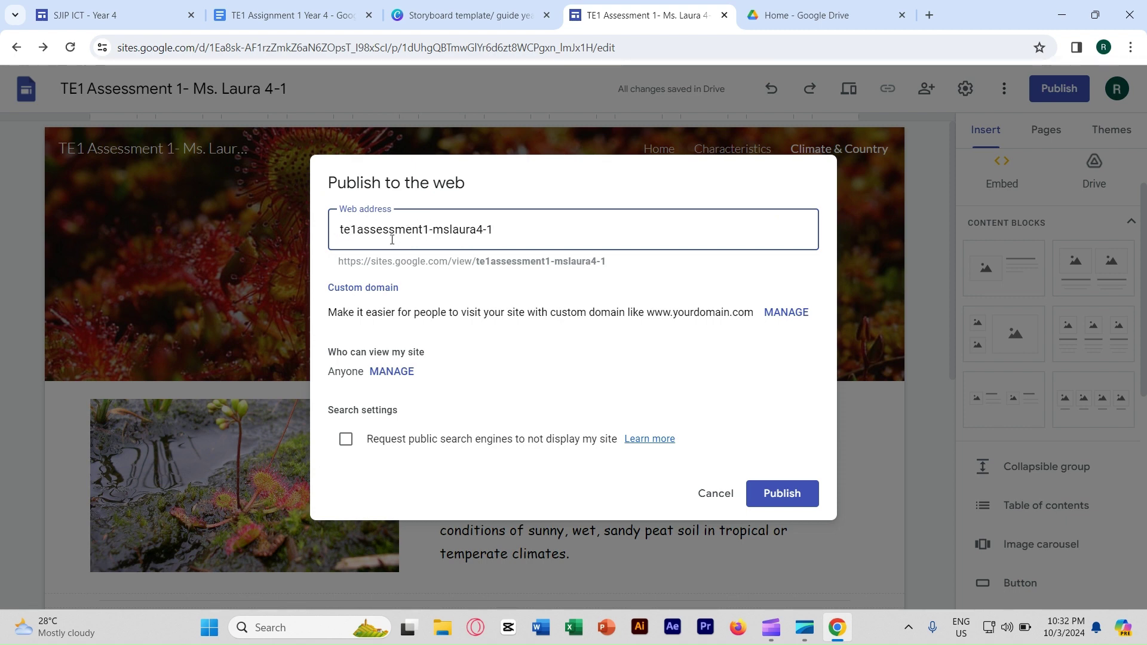
left_click_drag(357, 229, 423, 230)
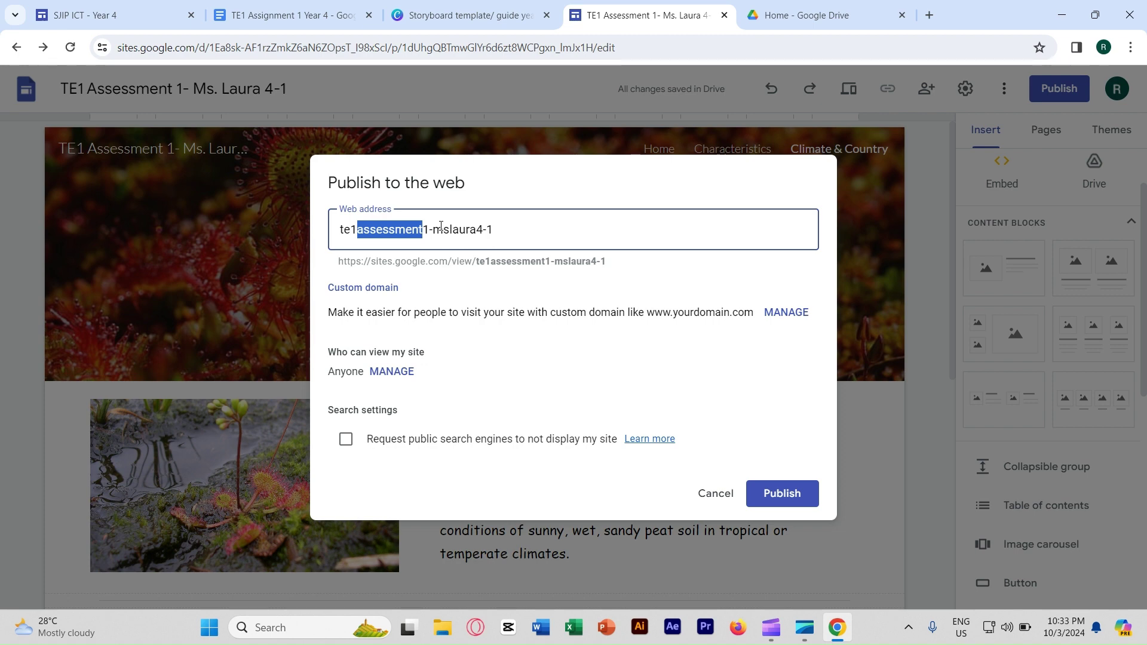
type("-a")
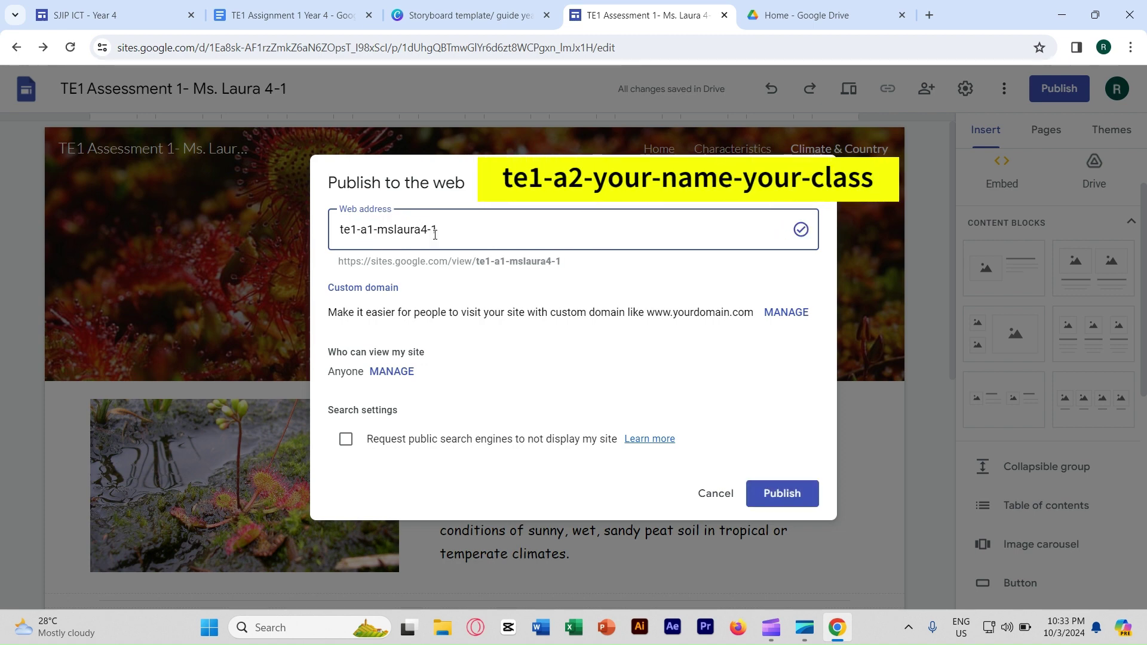
left_click(422, 230)
type("-")
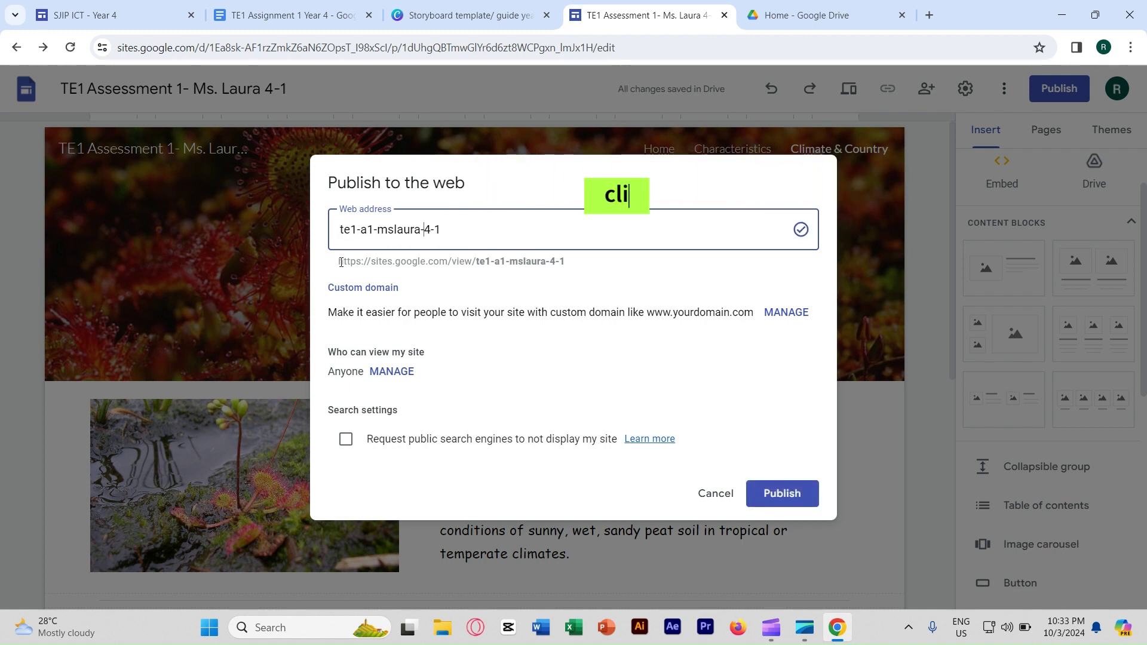
Copy the full site URL shown below the web address and publish the site
left_click_drag(339, 263, 564, 261)
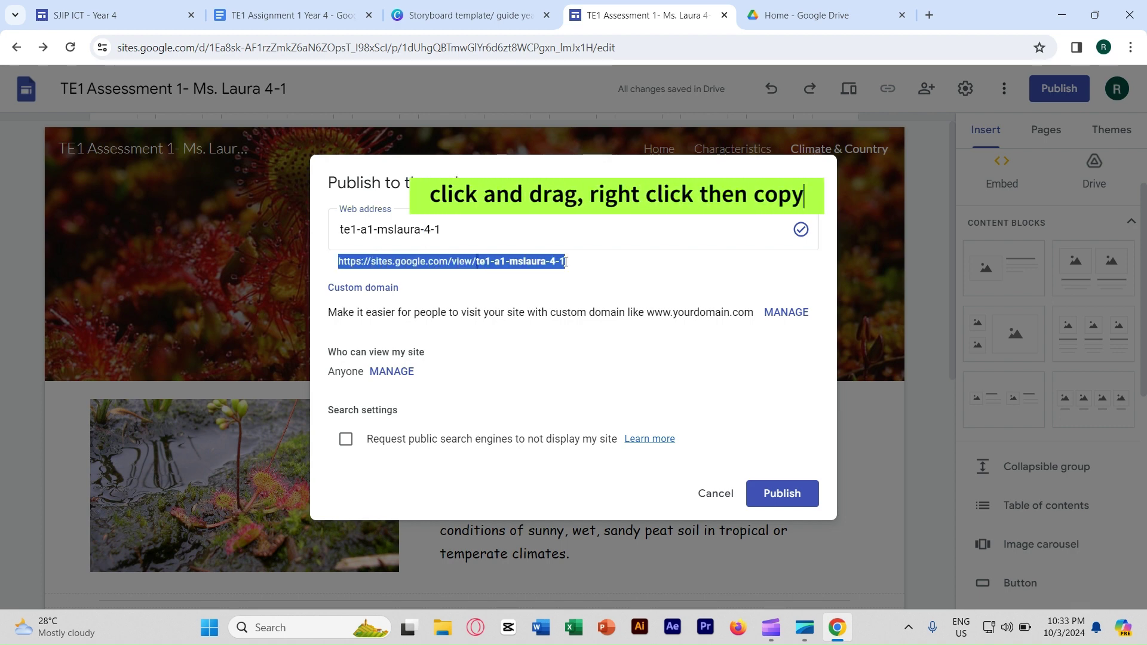
right_click(535, 263)
left_click(557, 286)
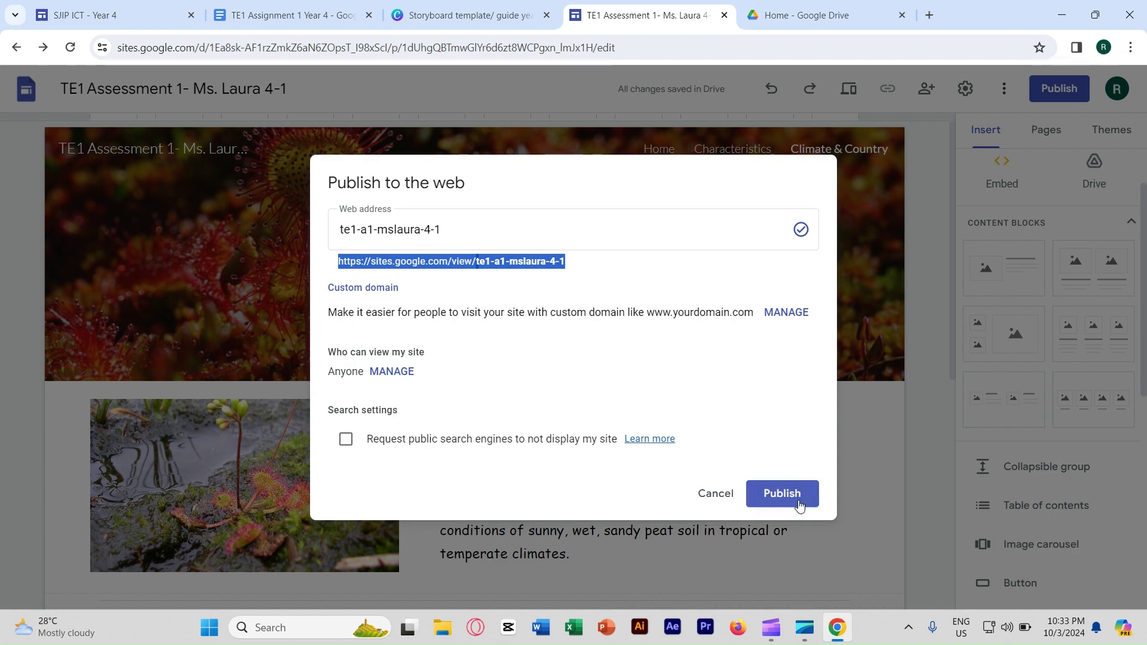
left_click(771, 497)
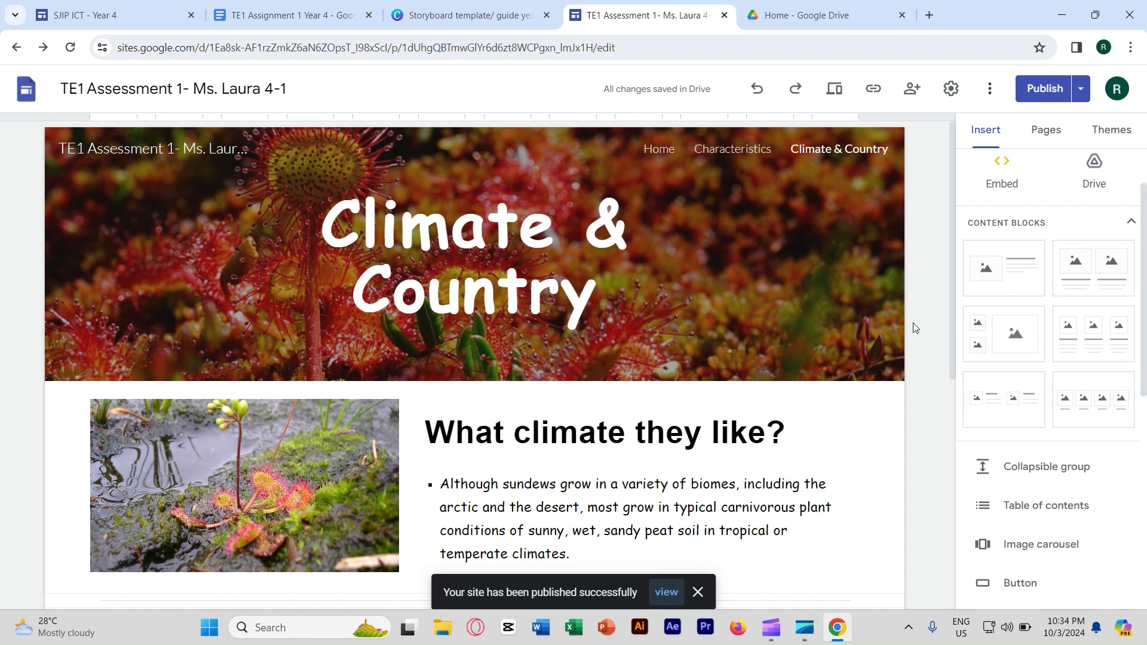
Open the published site's copied URL in an incognito window, review its Home, Characteristics and Climate & Country pages, and close the window
key("ctrl+shift+n")
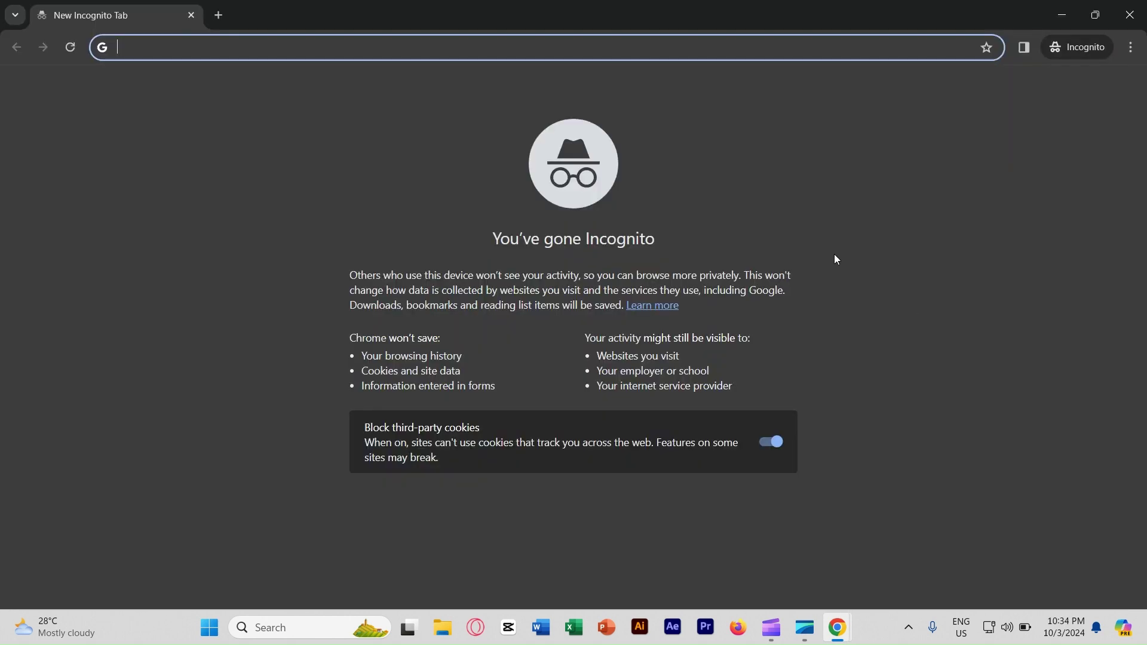
key("ctrl+v")
key("Return")
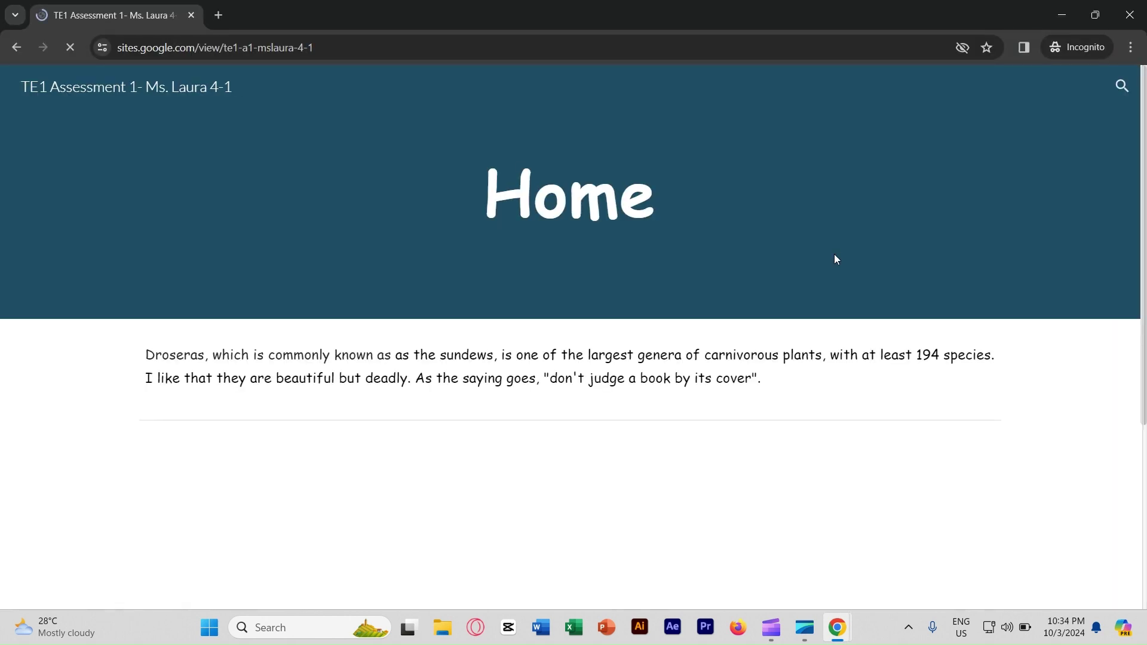
scroll(699, 317, "down", 3)
scroll(698, 317, "down", 2)
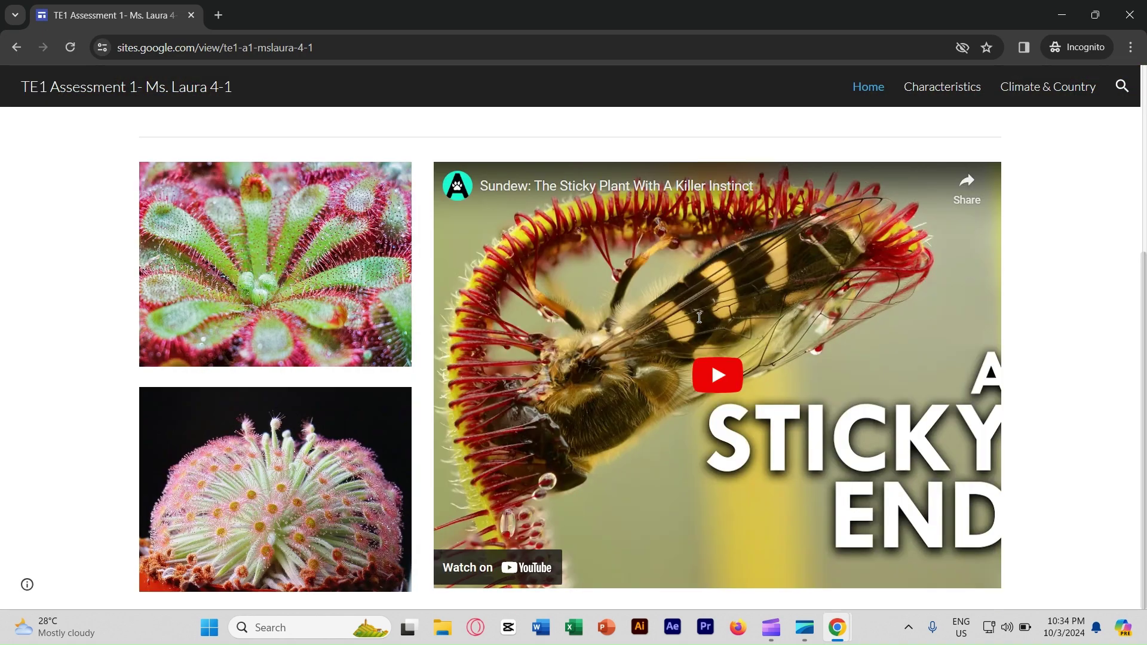
scroll(717, 322, "up", 5)
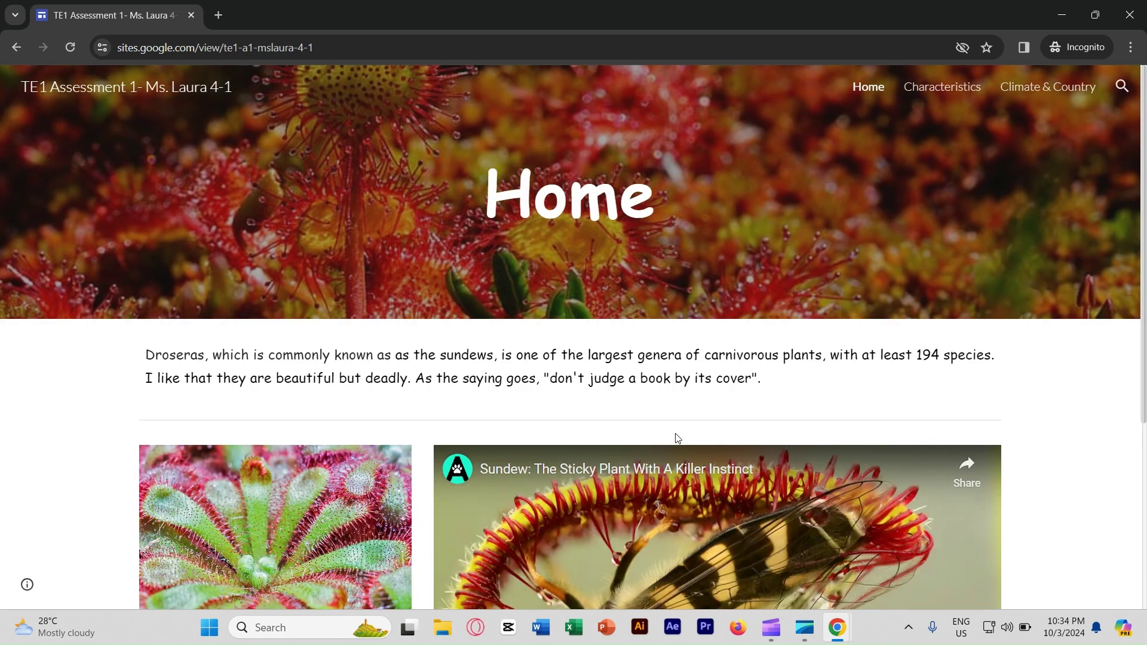
left_click(968, 89)
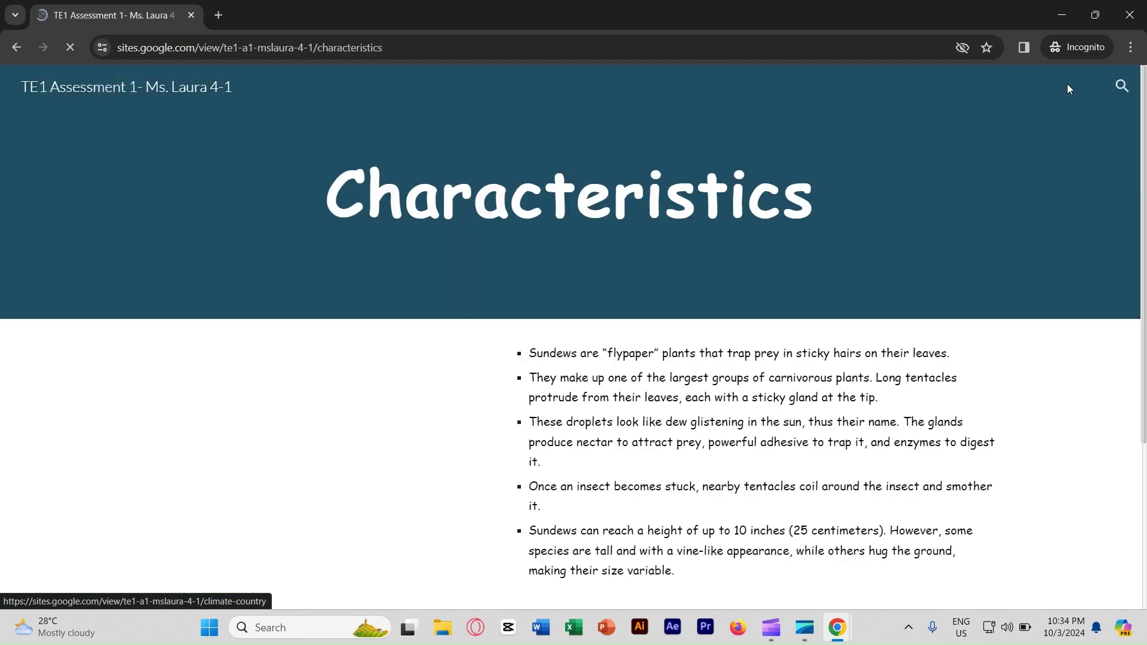
left_click(1065, 85)
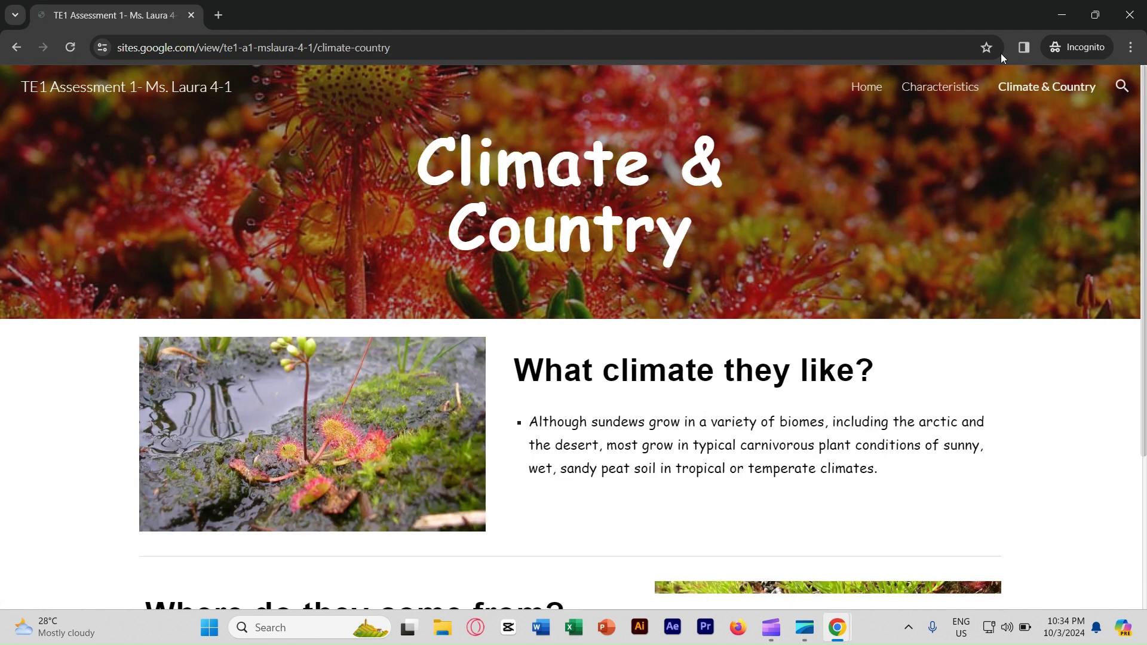
left_click(1130, 15)
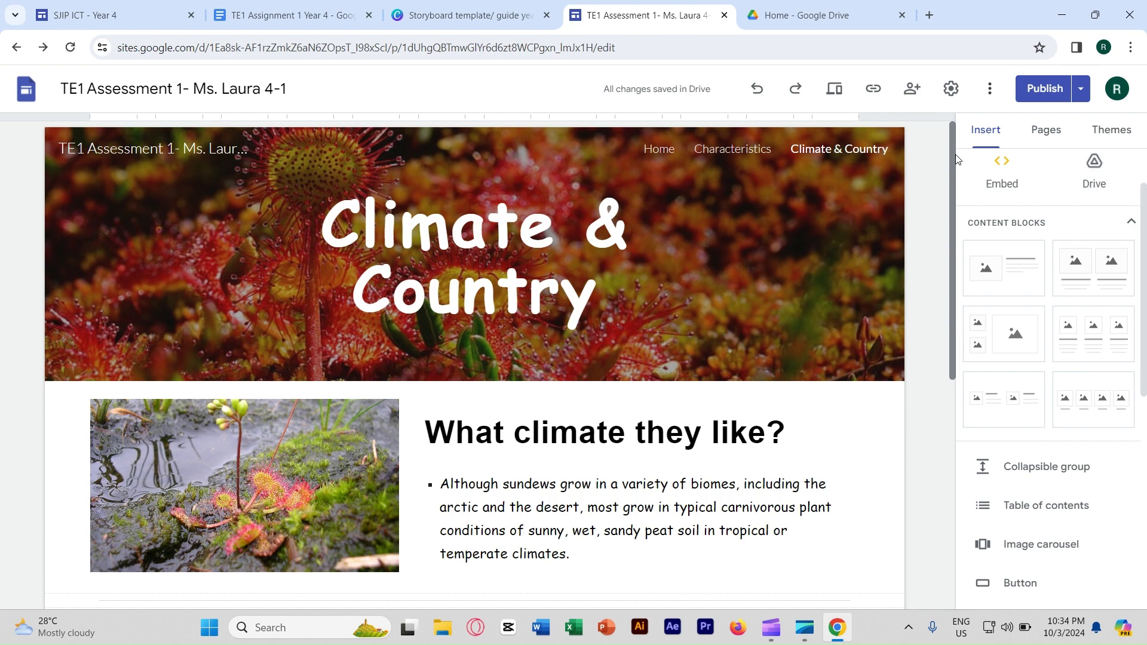
Open "How to submit Assignment" on the SJIP ICT Year 4 page, read the submission email template, and minimize the browser
left_click(96, 15)
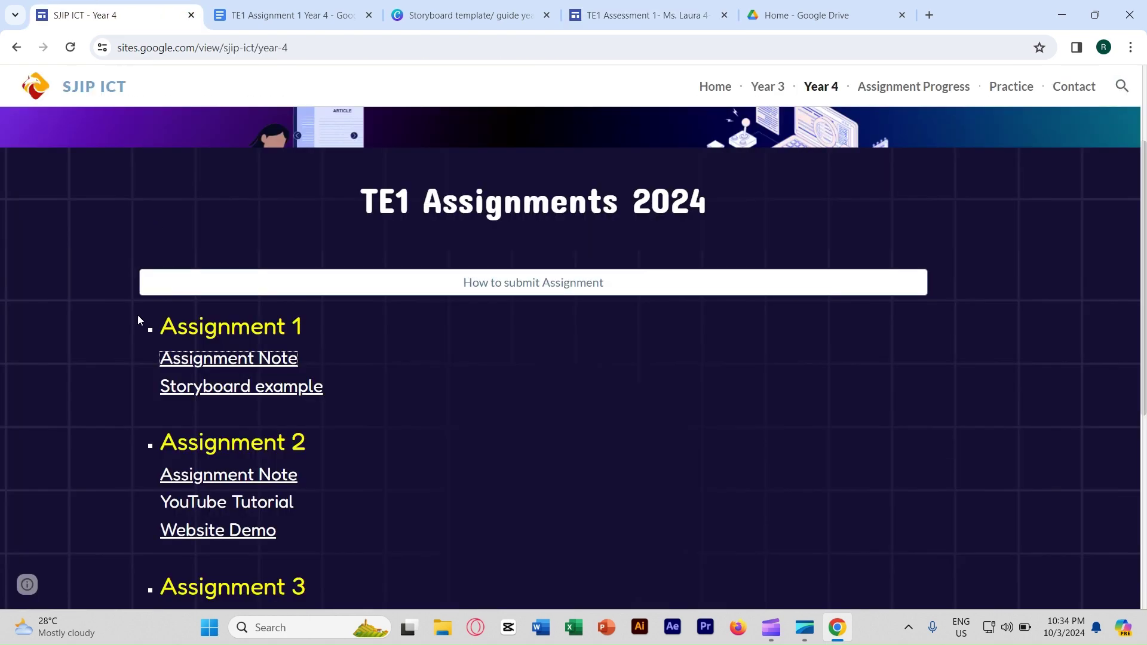
scroll(996, 444, "up", 3)
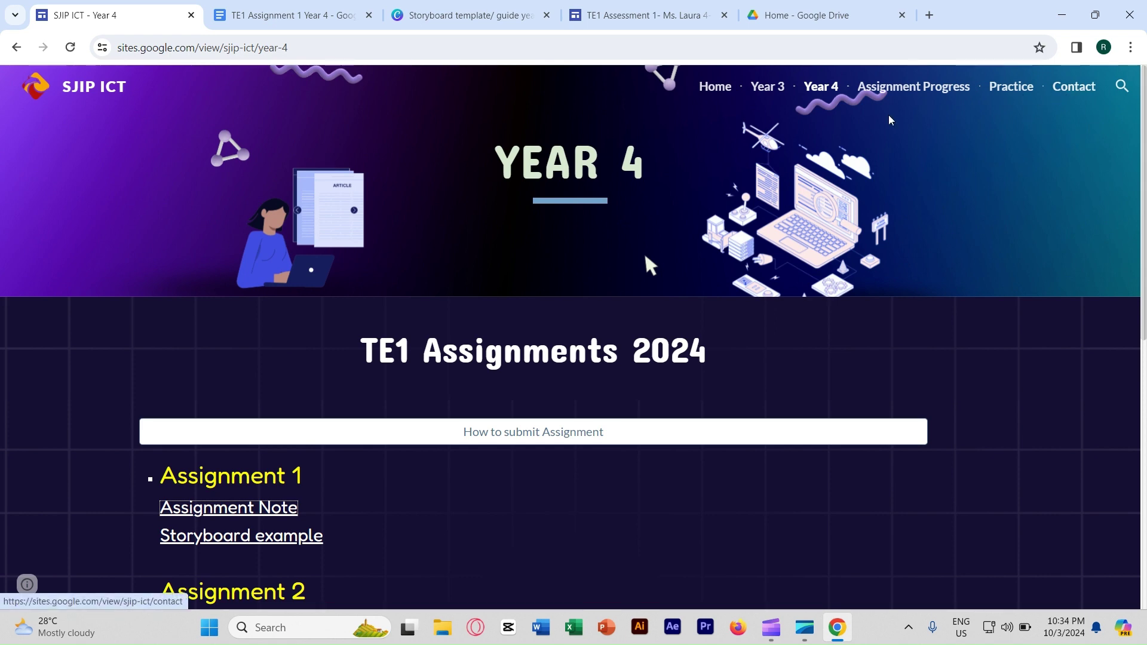
scroll(540, 378, "down", 1)
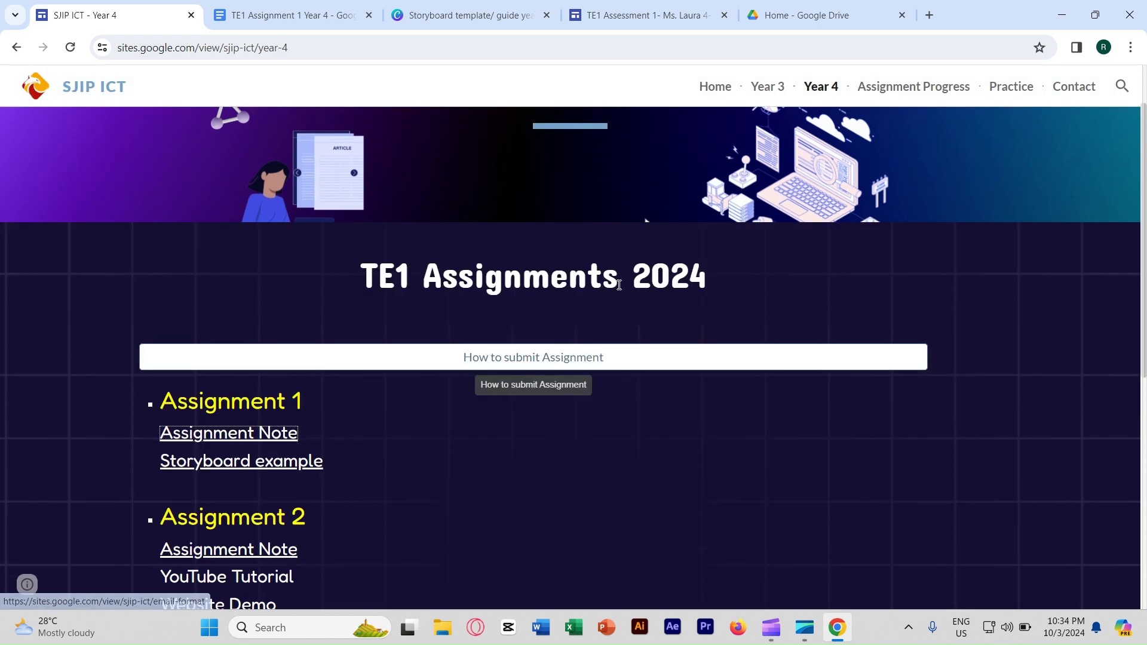
scroll(619, 285, "up", 1)
scroll(669, 388, "down", 1)
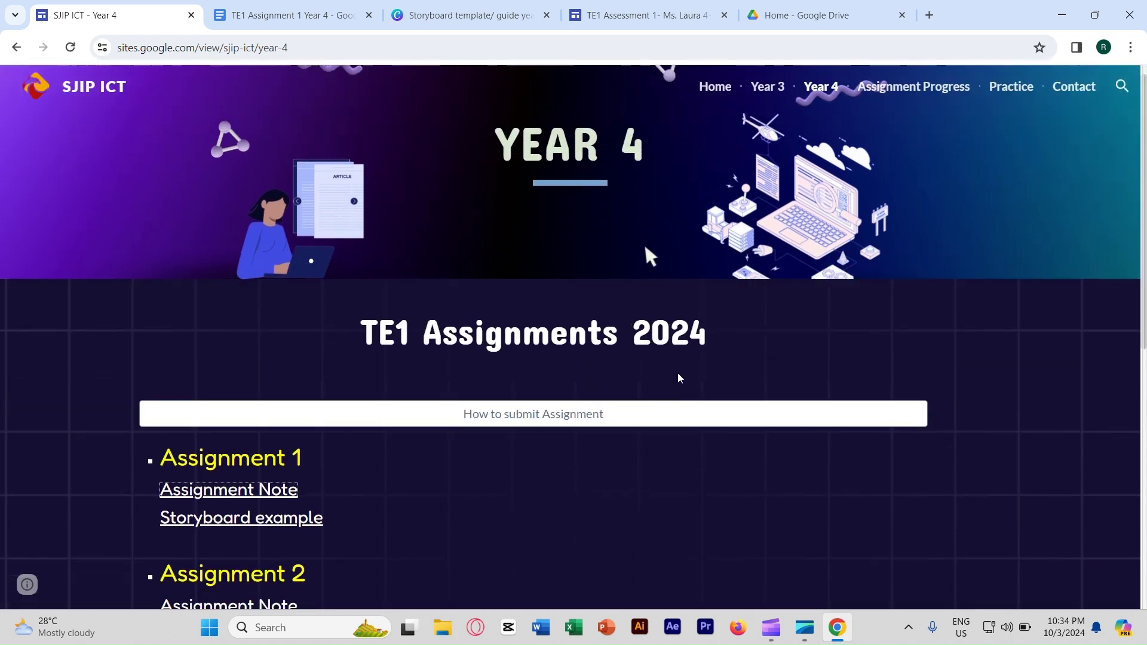
scroll(494, 365, "down", 1)
left_click(535, 365)
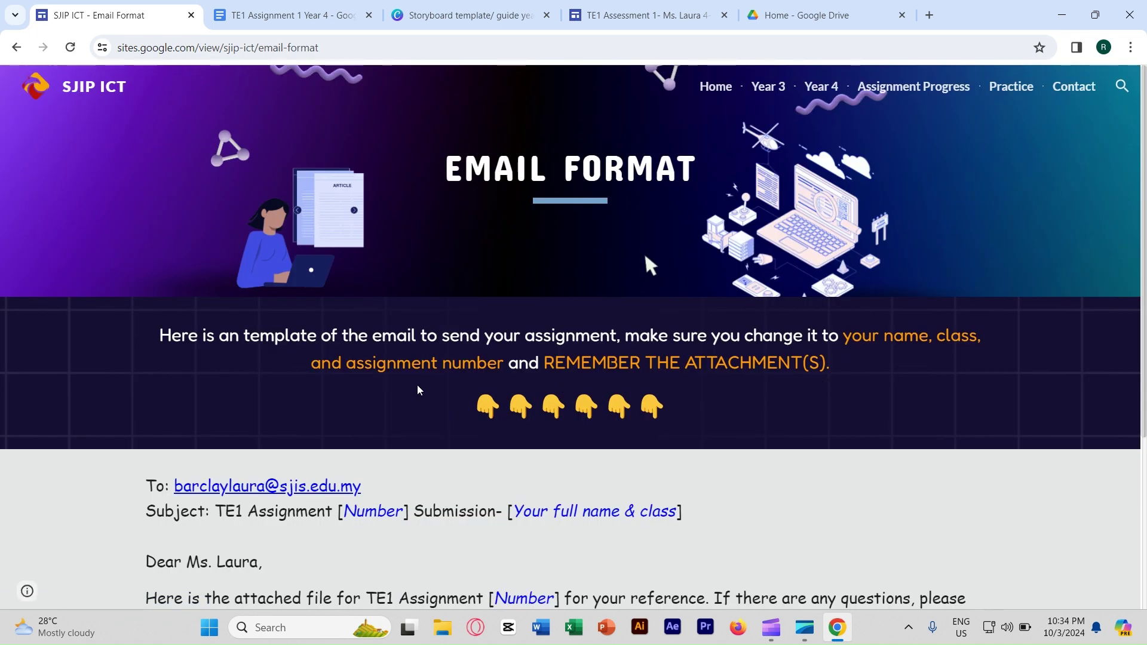
scroll(418, 389, "down", 4)
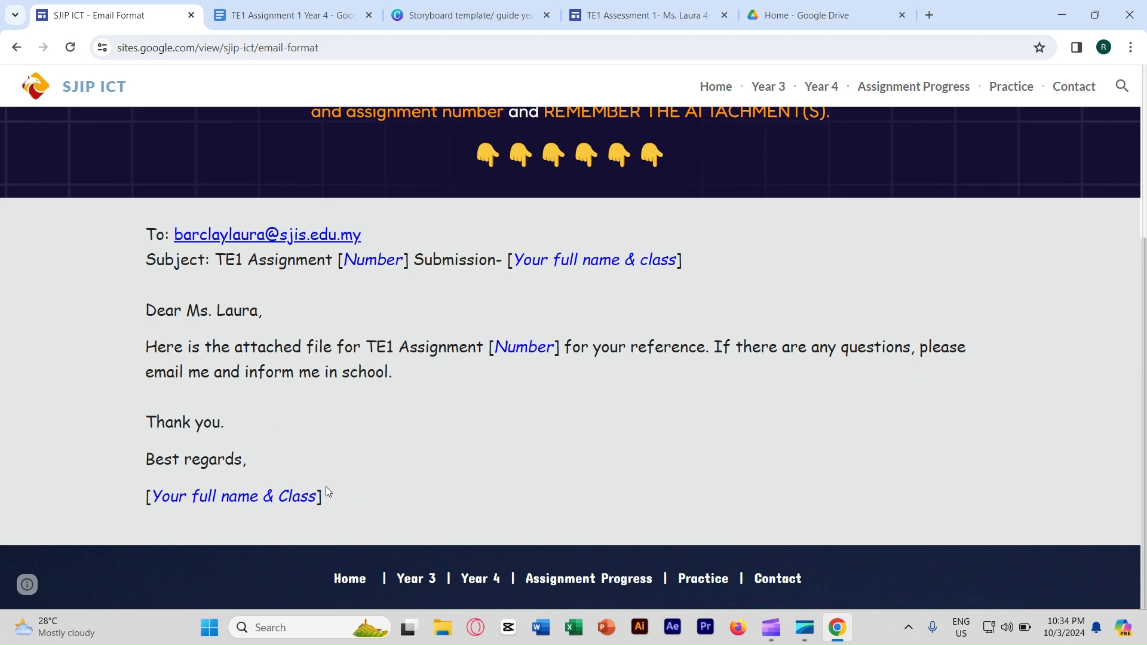
scroll(673, 486, "up", 1)
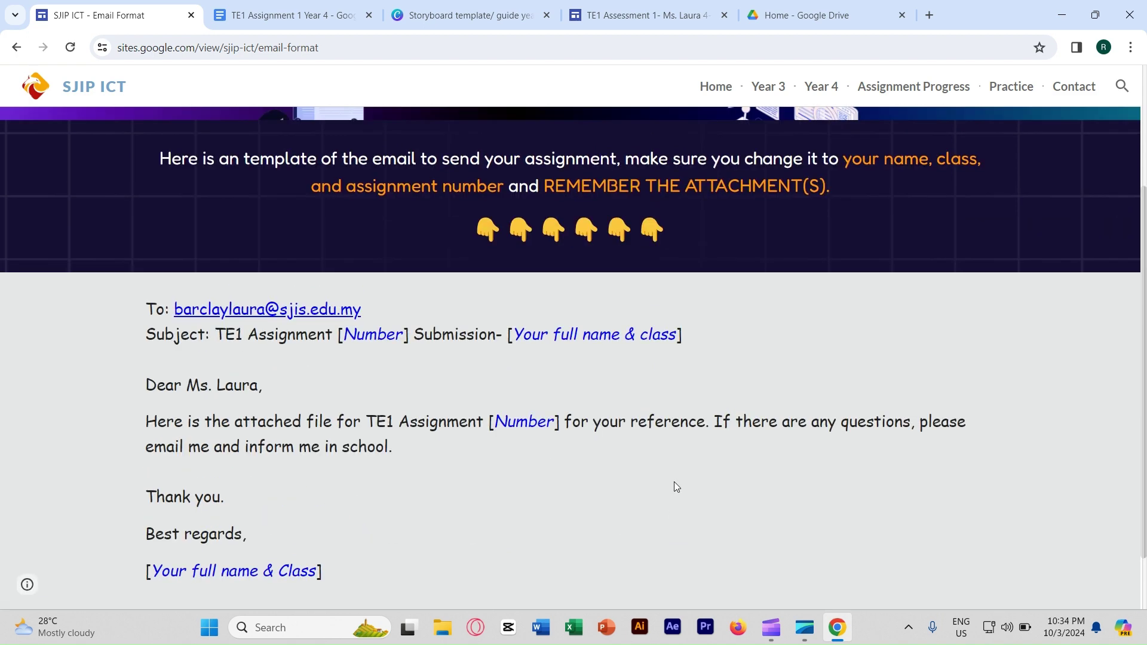
scroll(676, 485, "up", 3)
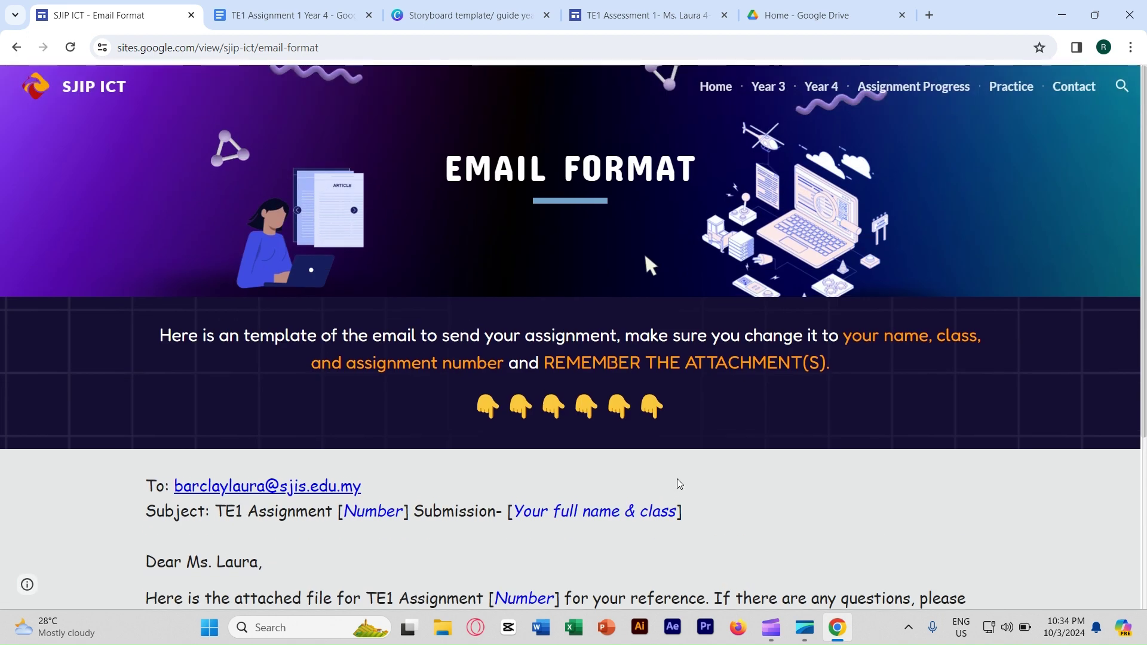
left_click(1061, 15)
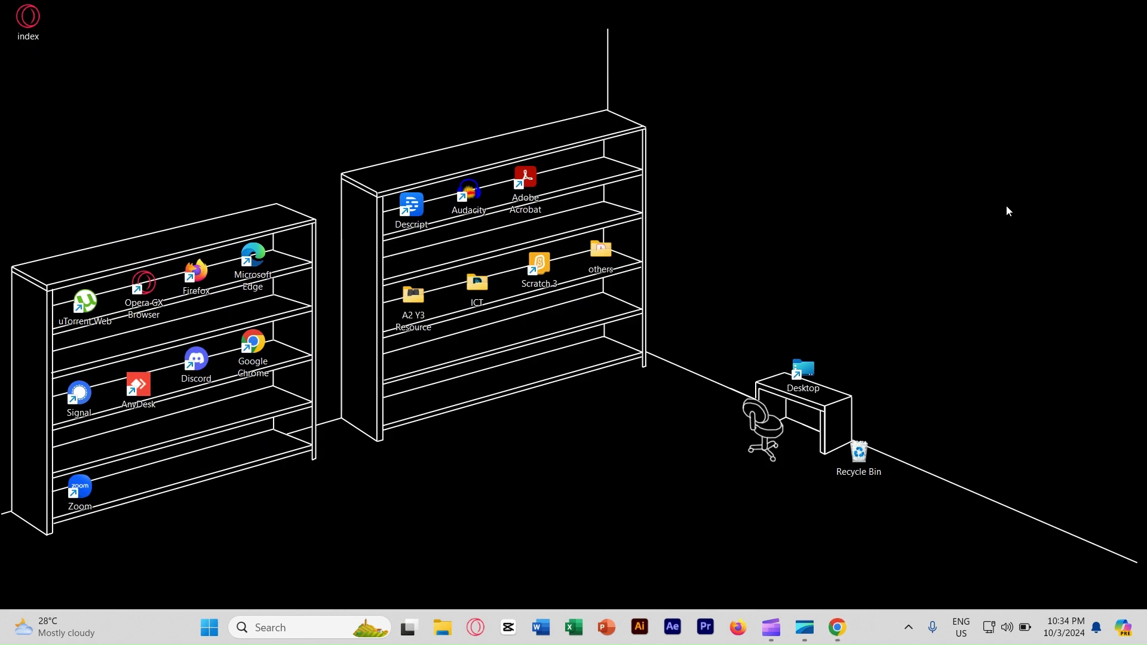